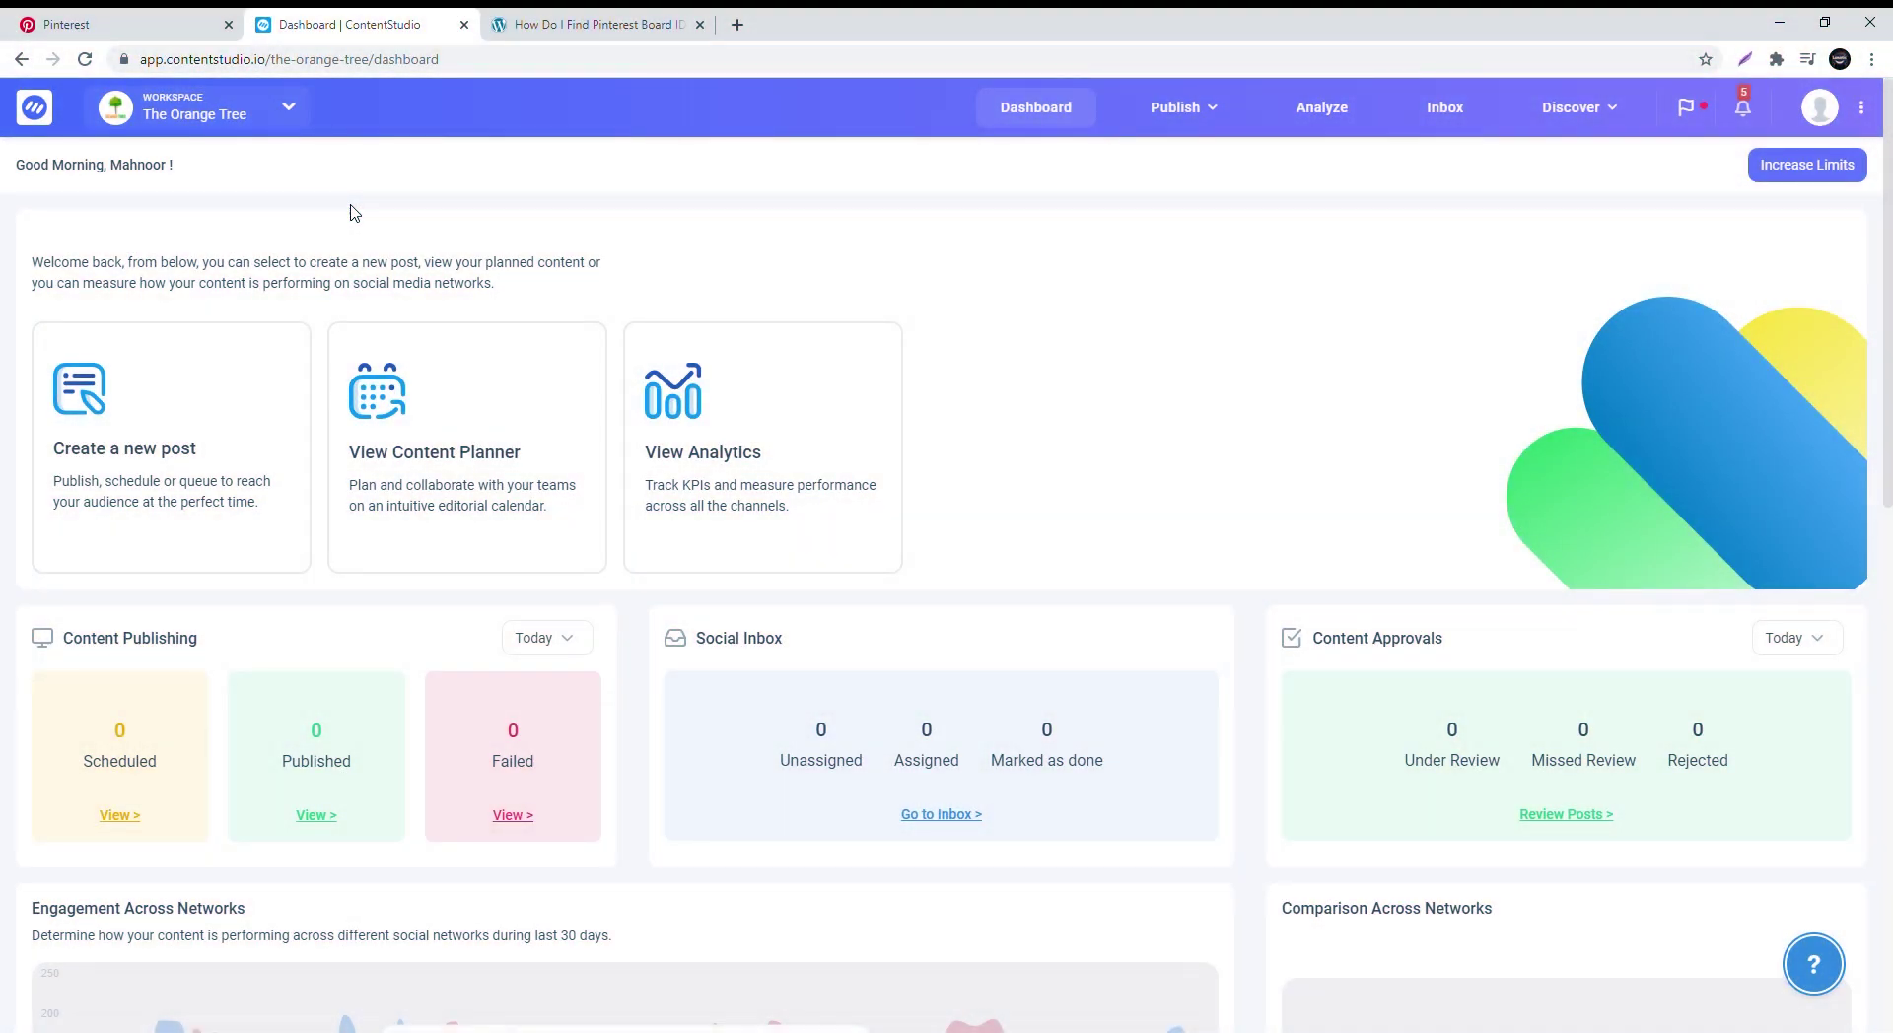
# Look over the Pinterest profile and the board-ID lookup article in the other tabs.
pyautogui.click(148, 22)
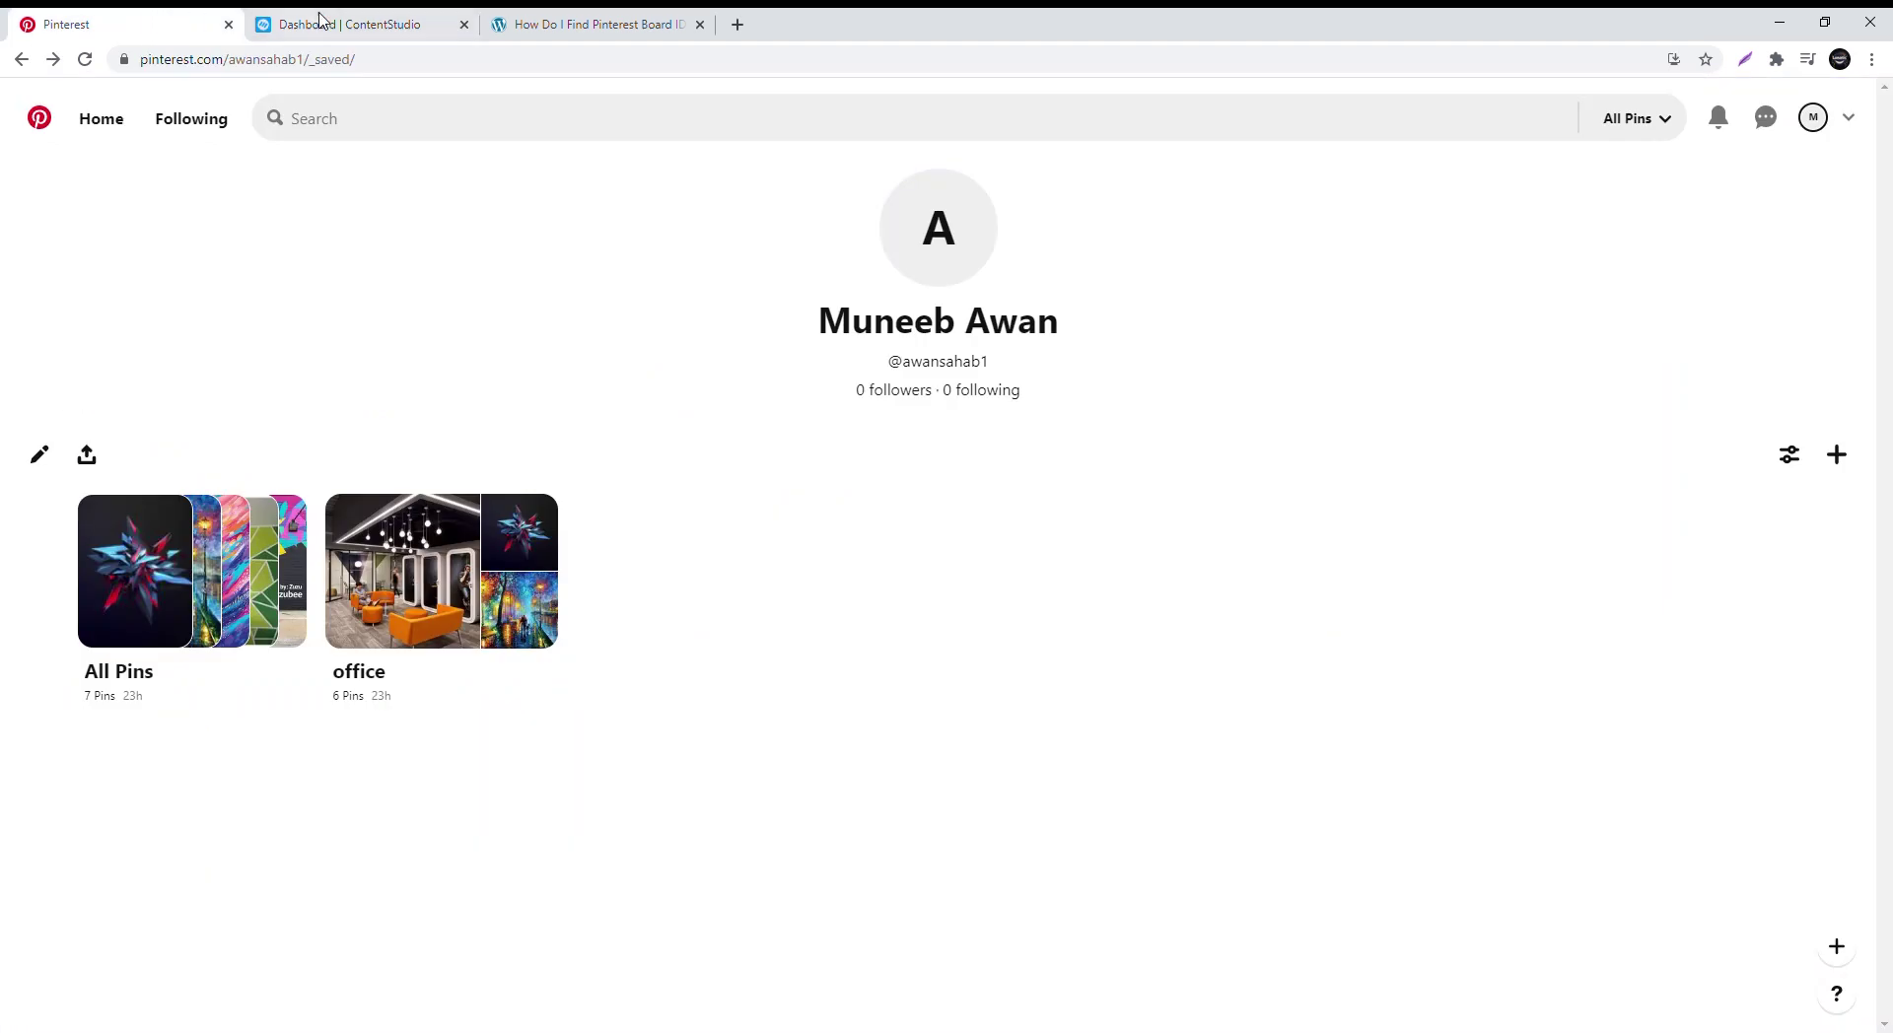
pyautogui.click(373, 22)
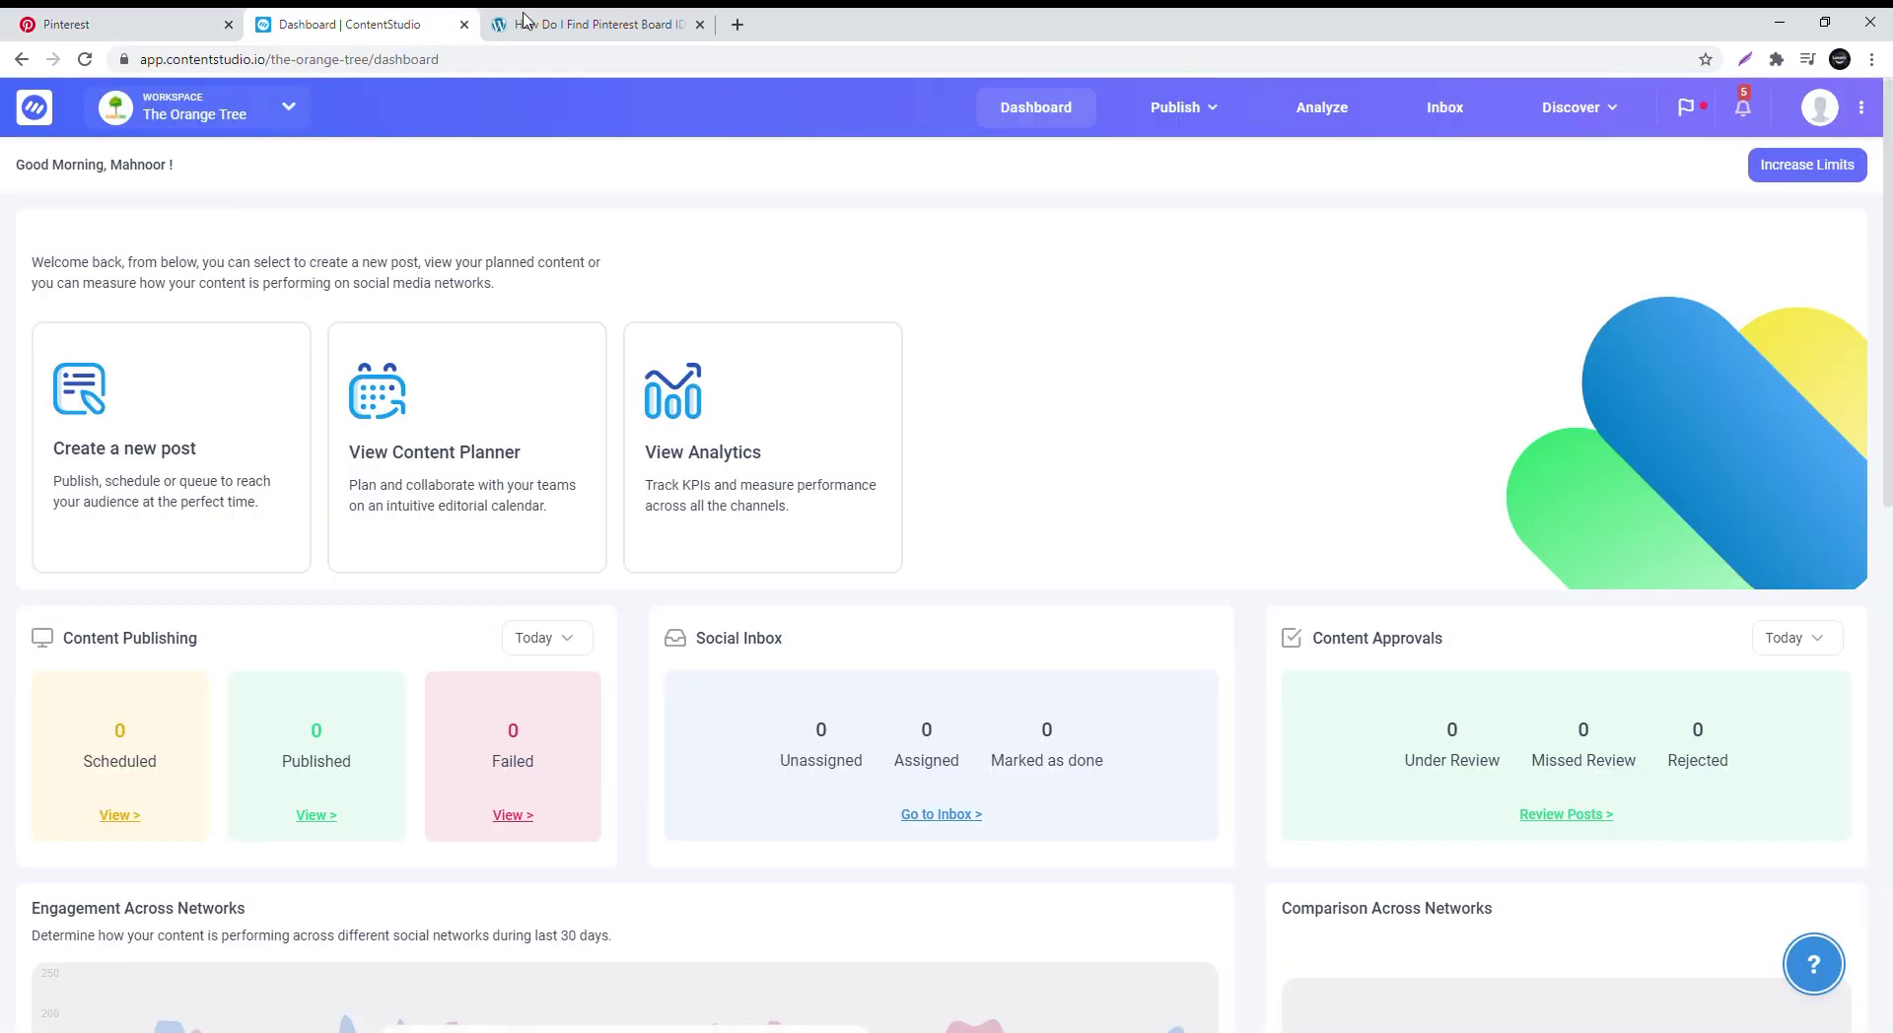
pyautogui.click(592, 22)
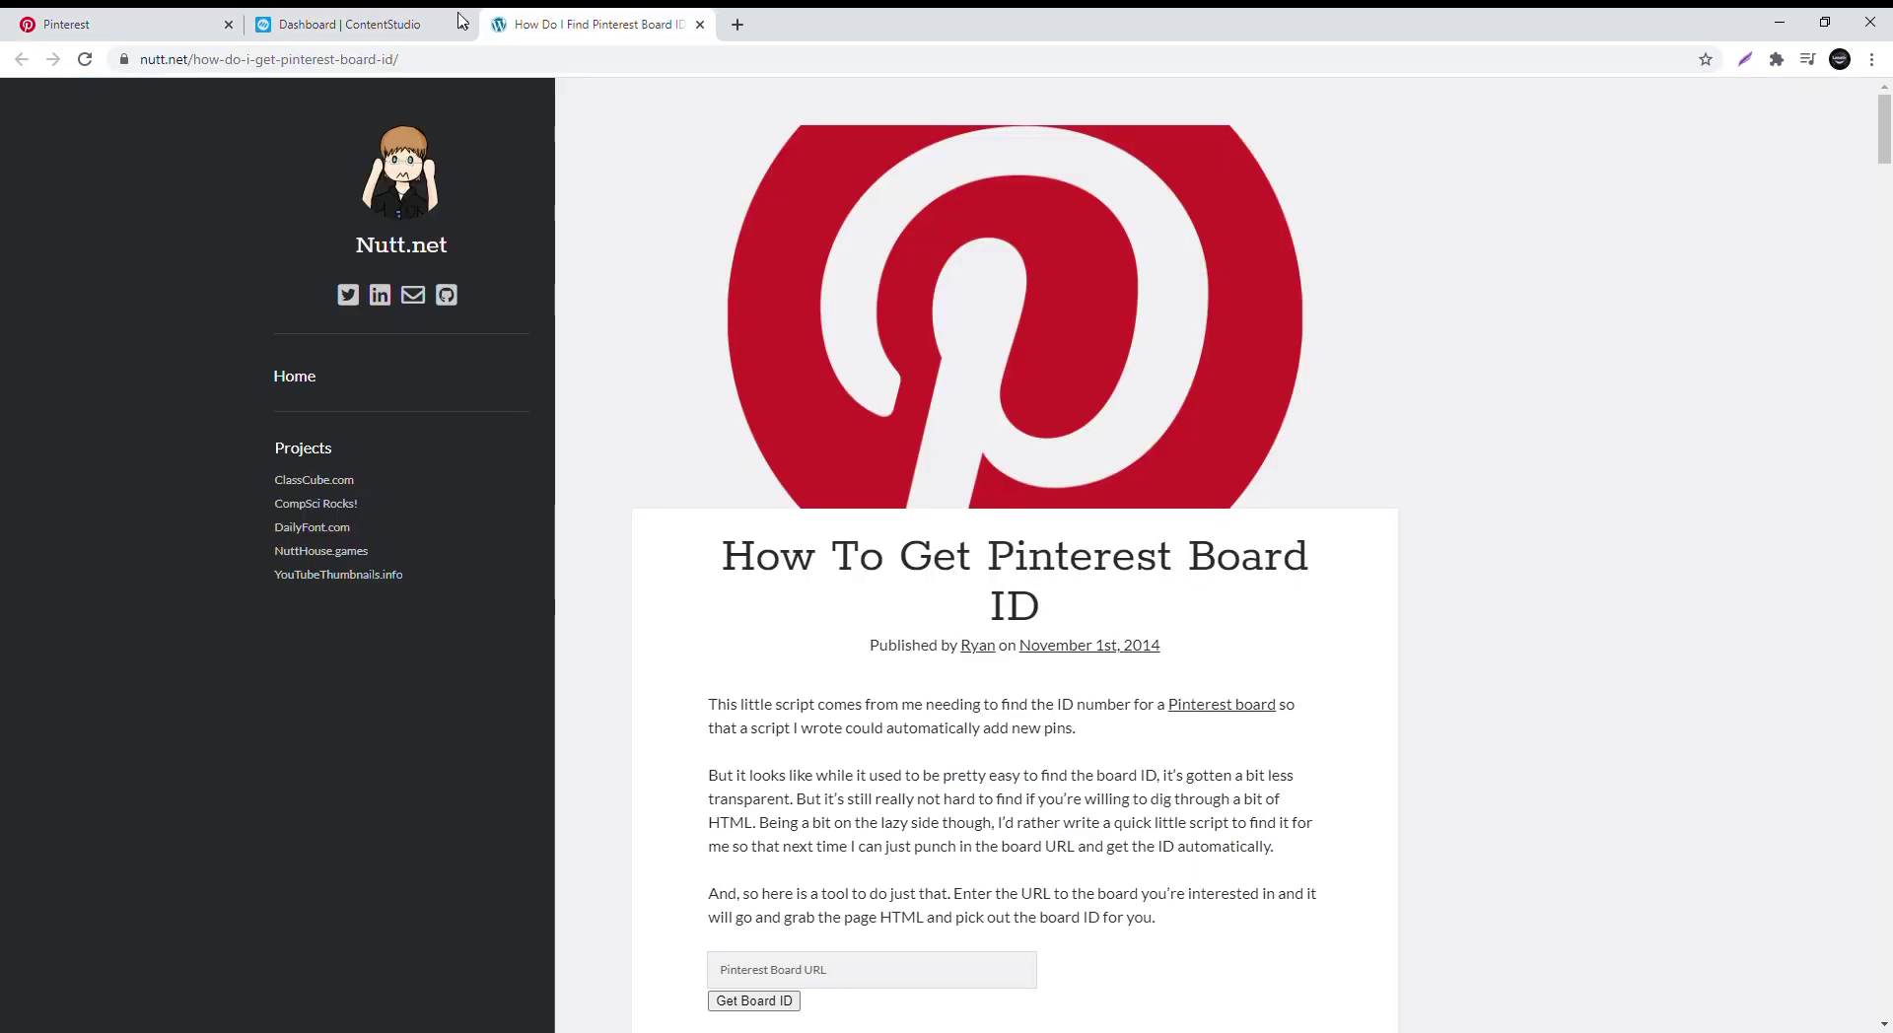
pyautogui.click(340, 25)
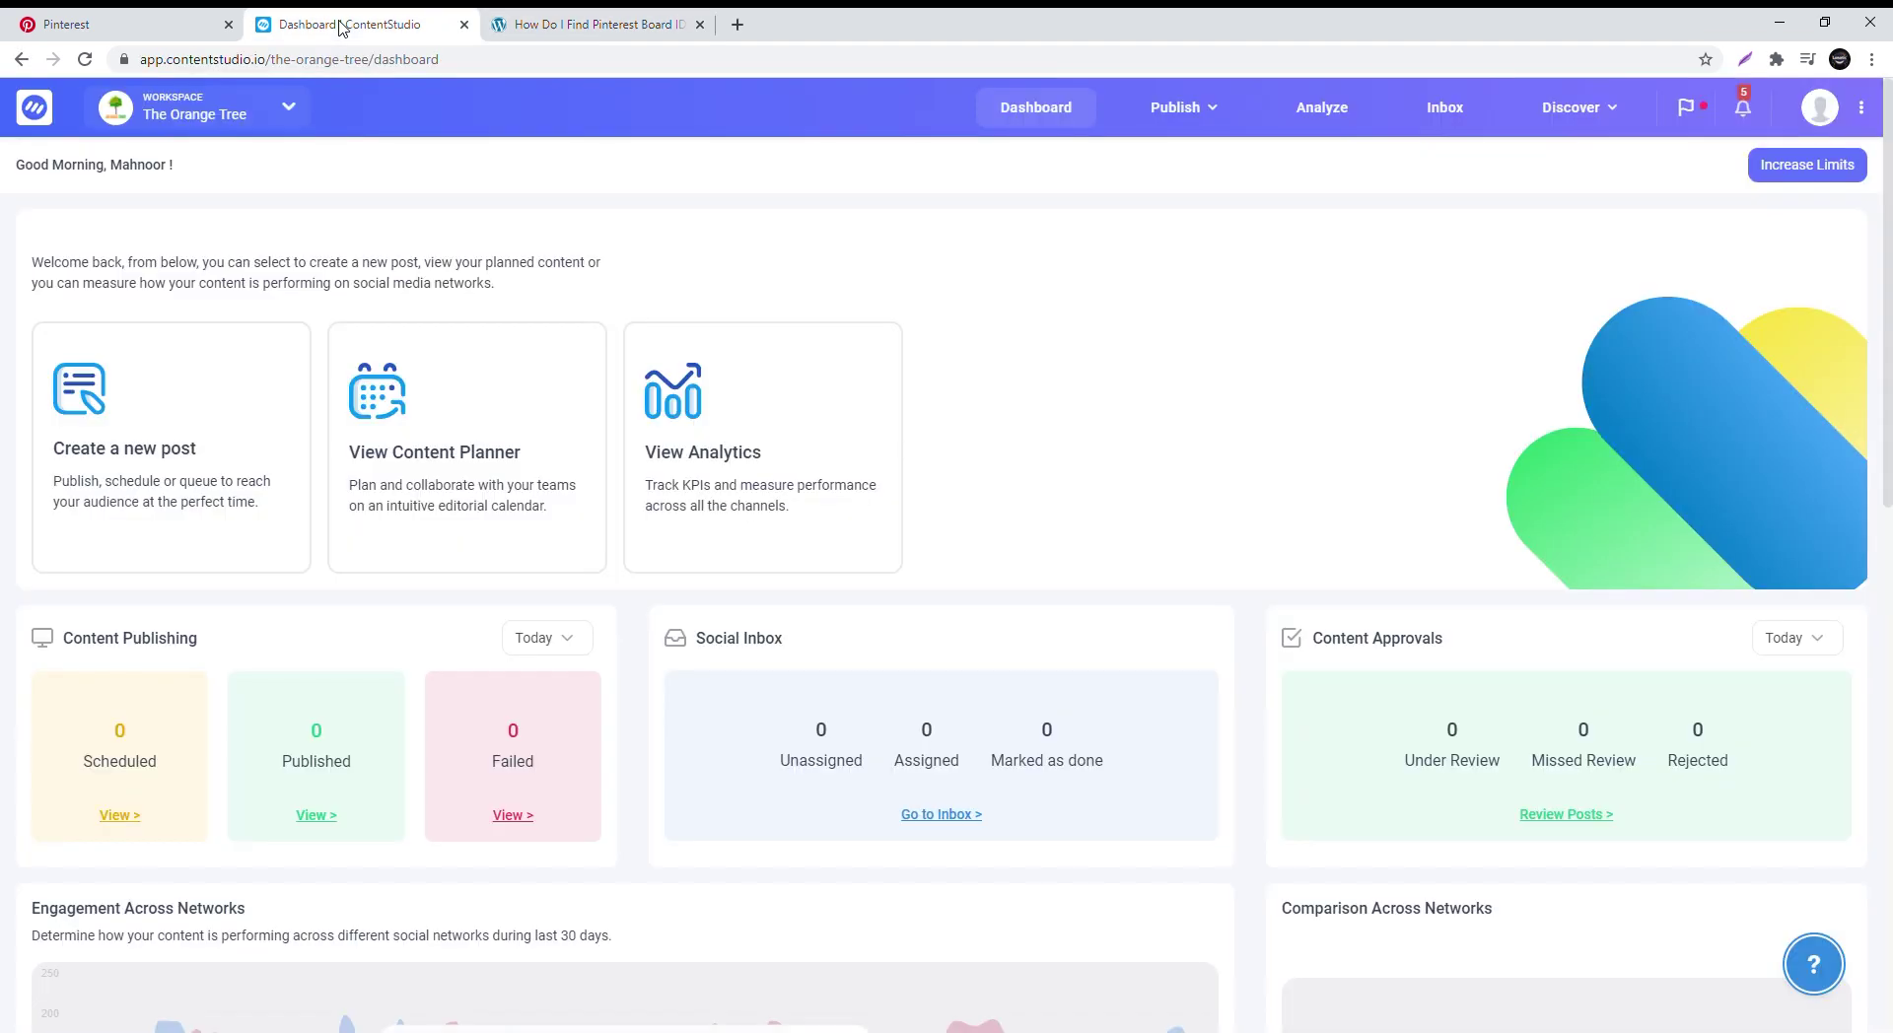
# Open the workspace's Social Accounts settings and start a manual Pinterest profile and boards connection.
pyautogui.click(1821, 134)
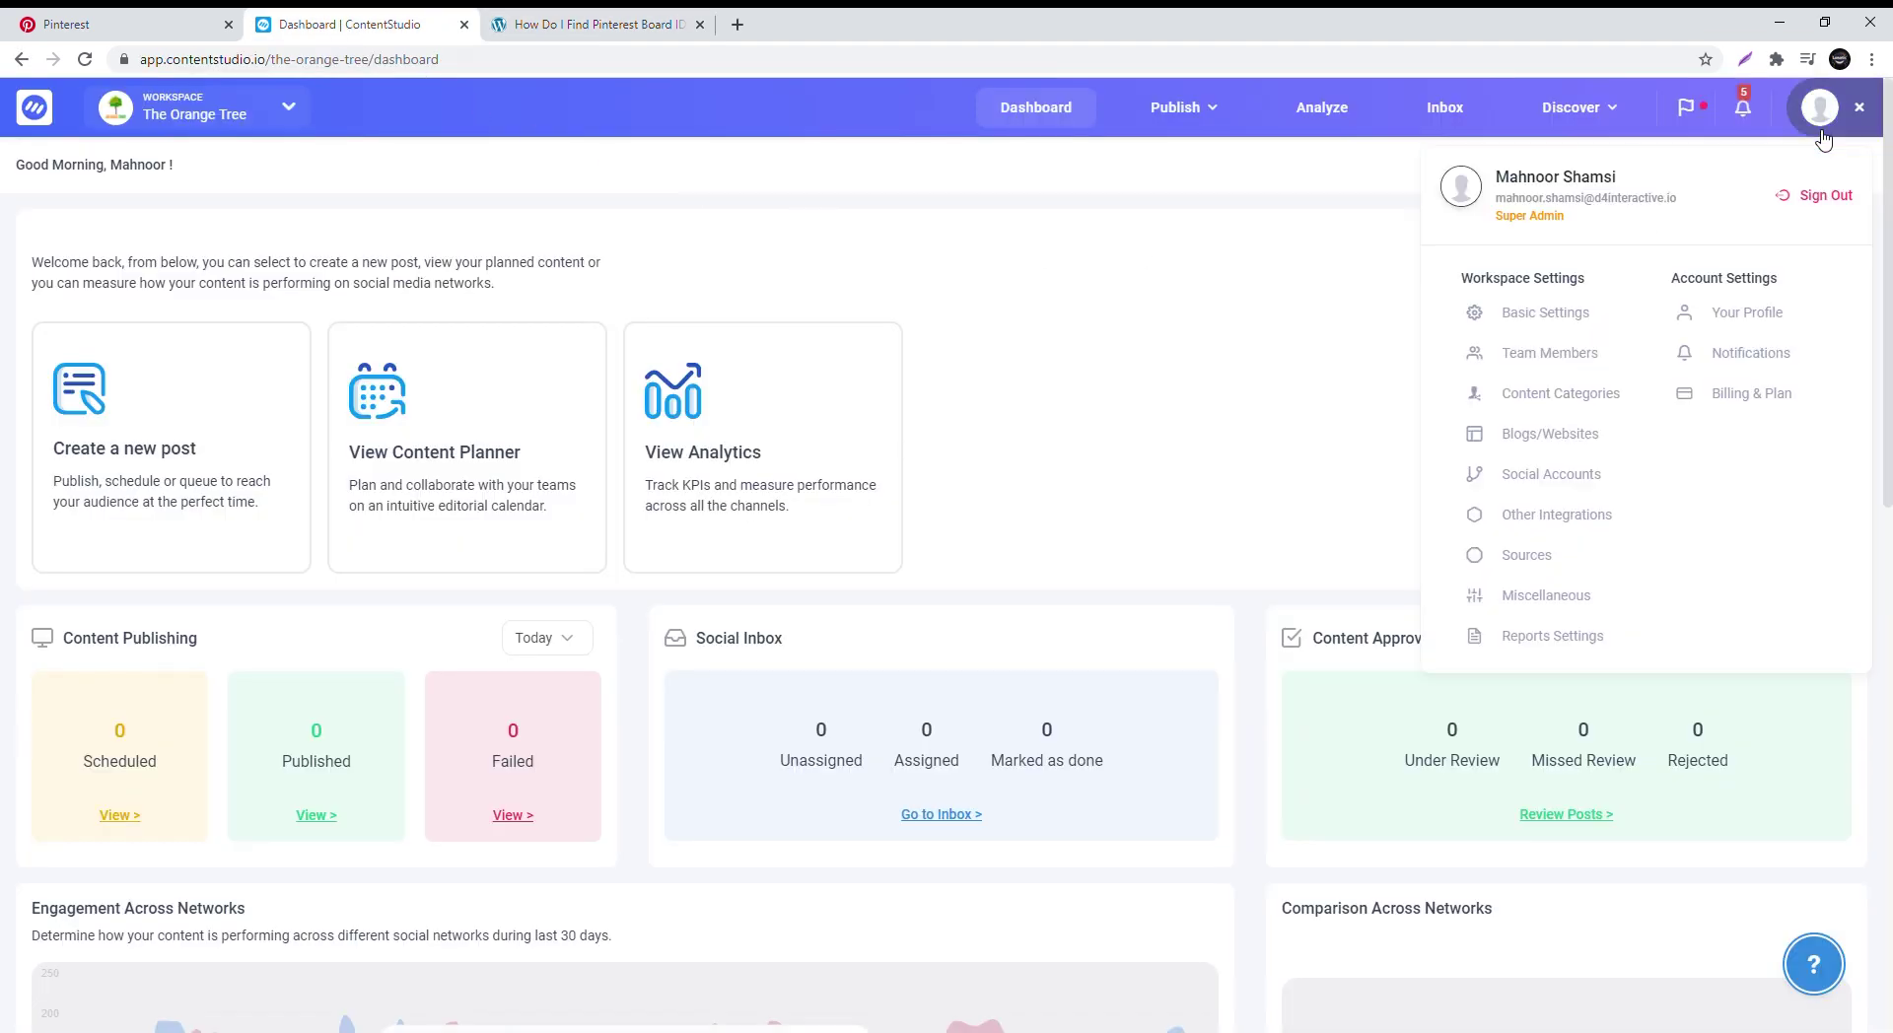
pyautogui.click(1595, 478)
pyautogui.scroll(-5, 1591, 483)
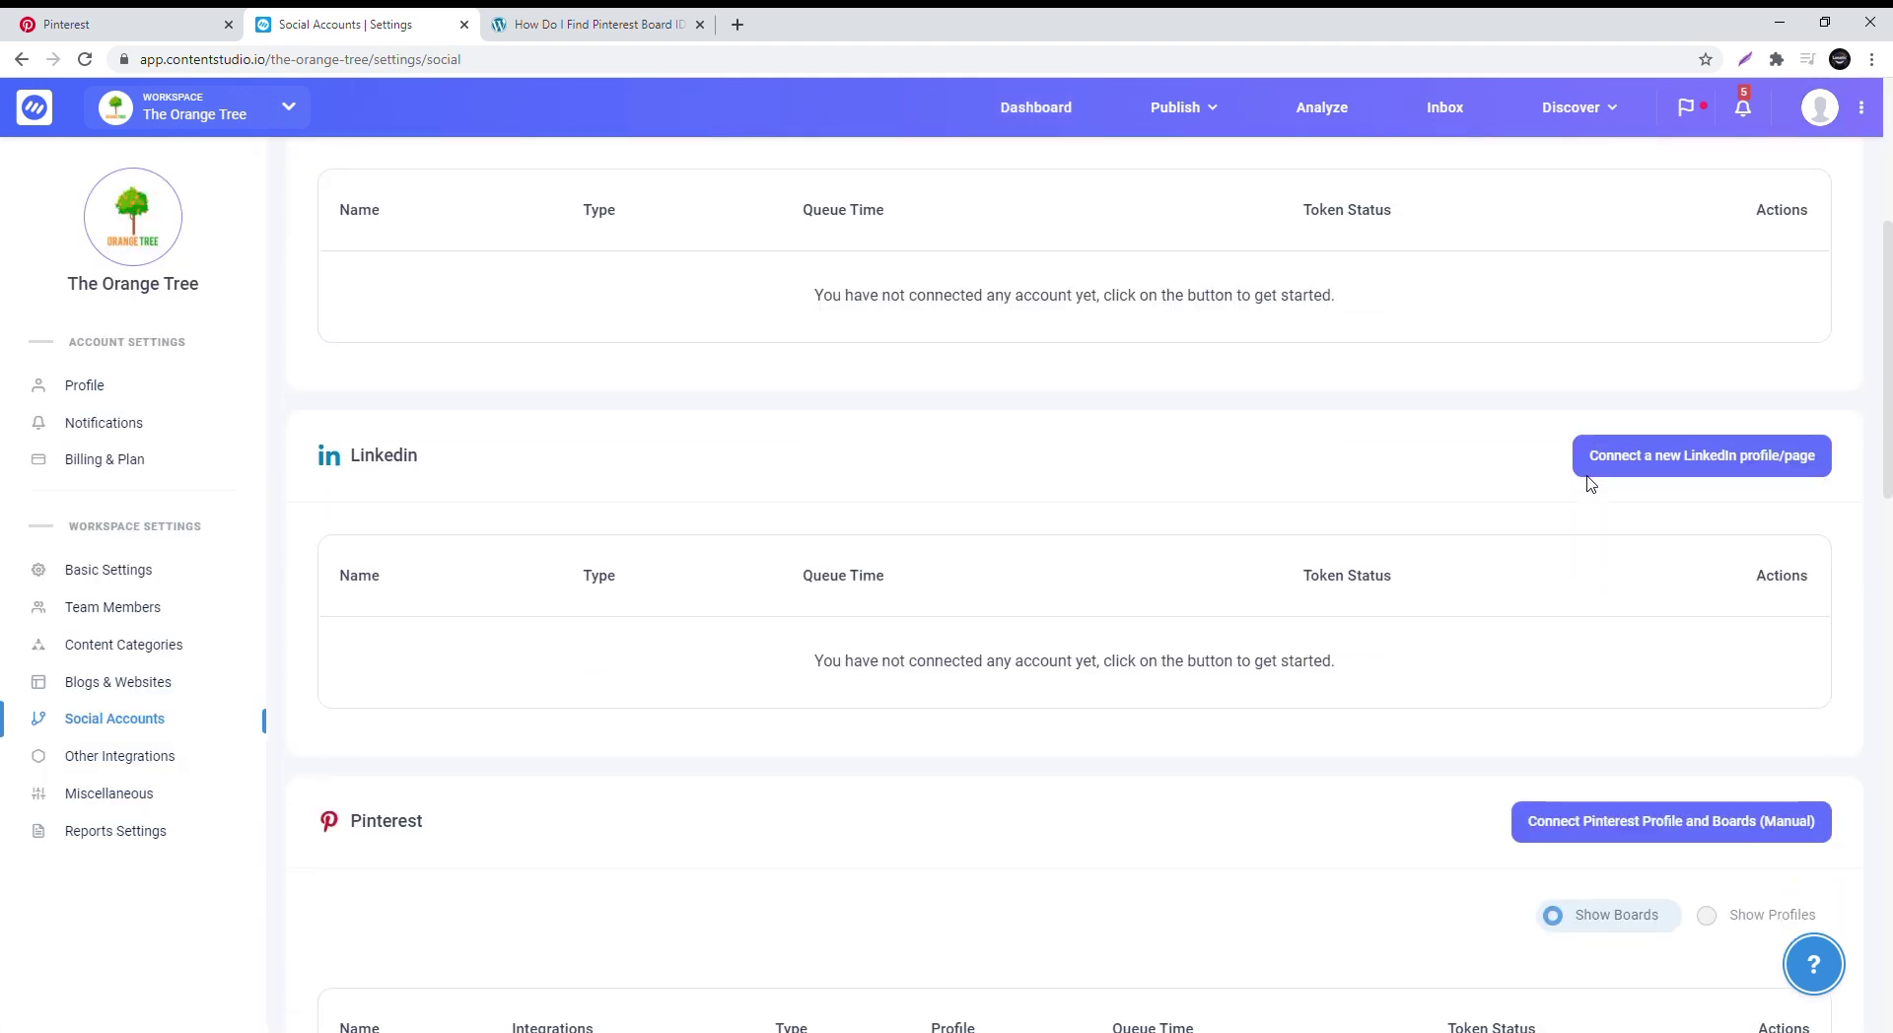
pyautogui.scroll(-4, 1591, 483)
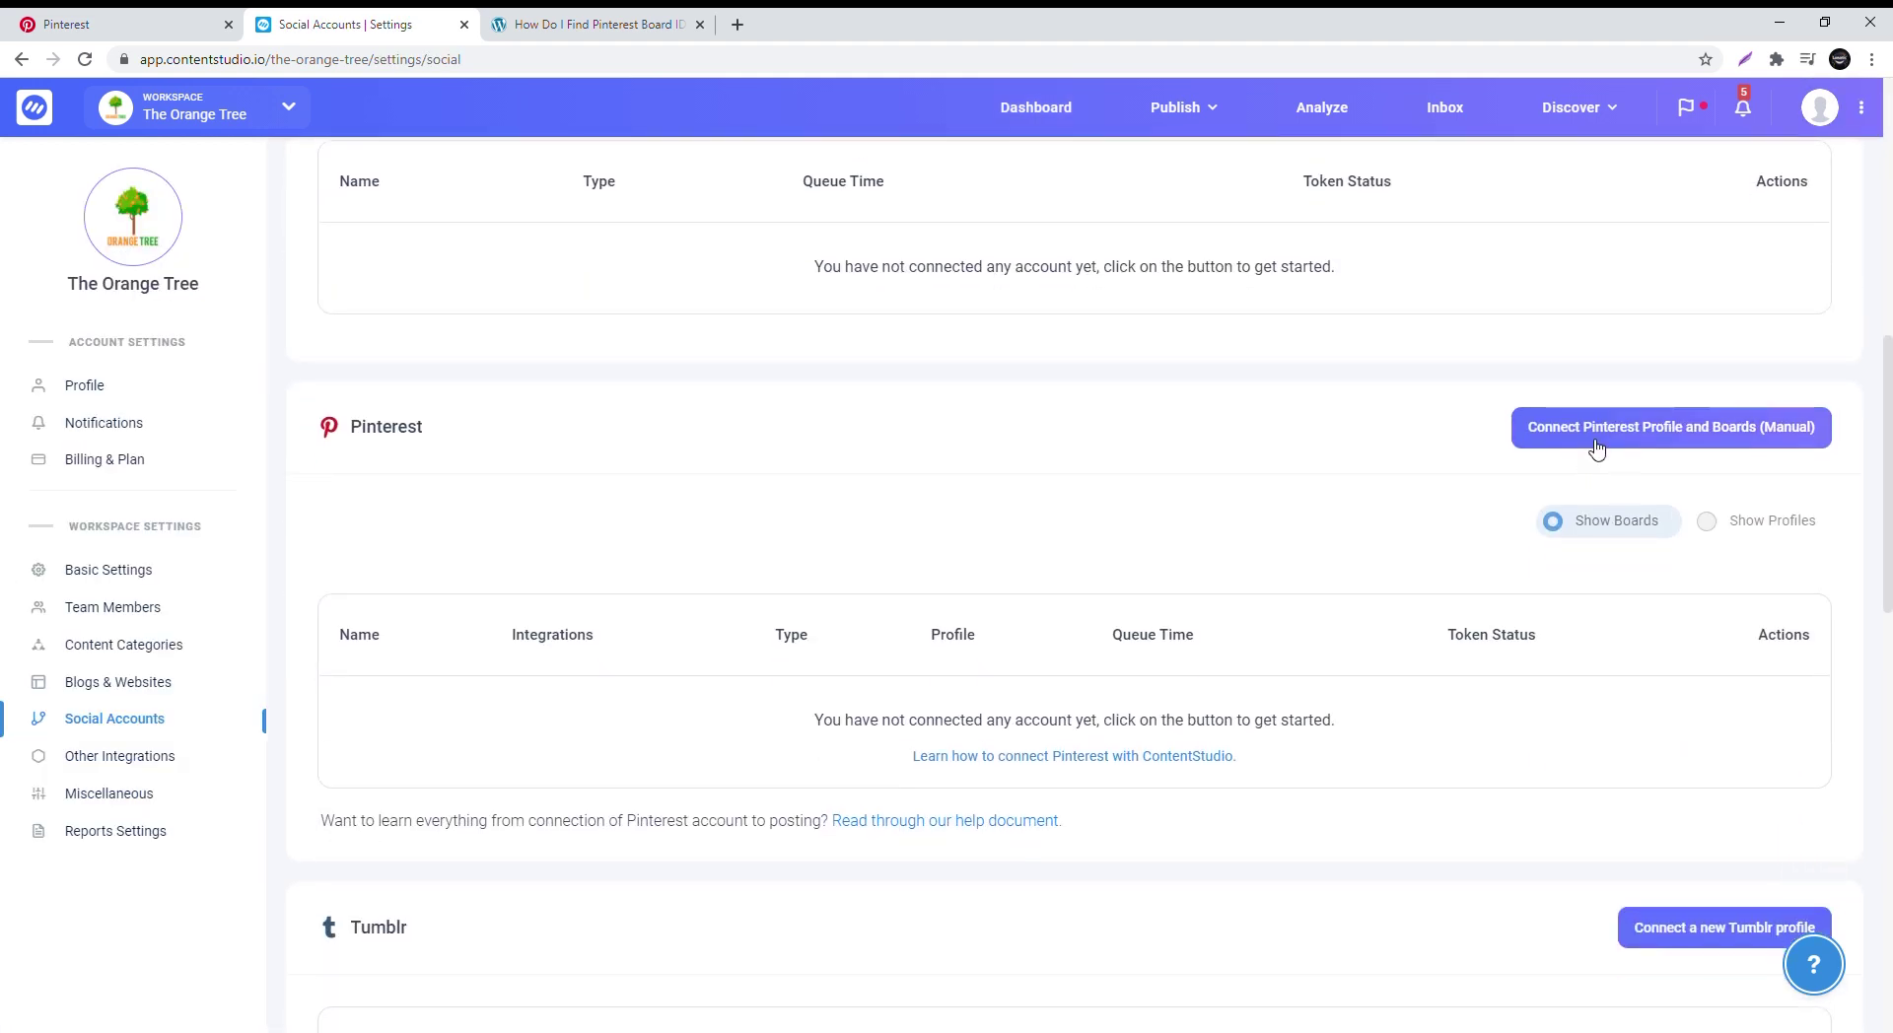
pyautogui.click(1590, 446)
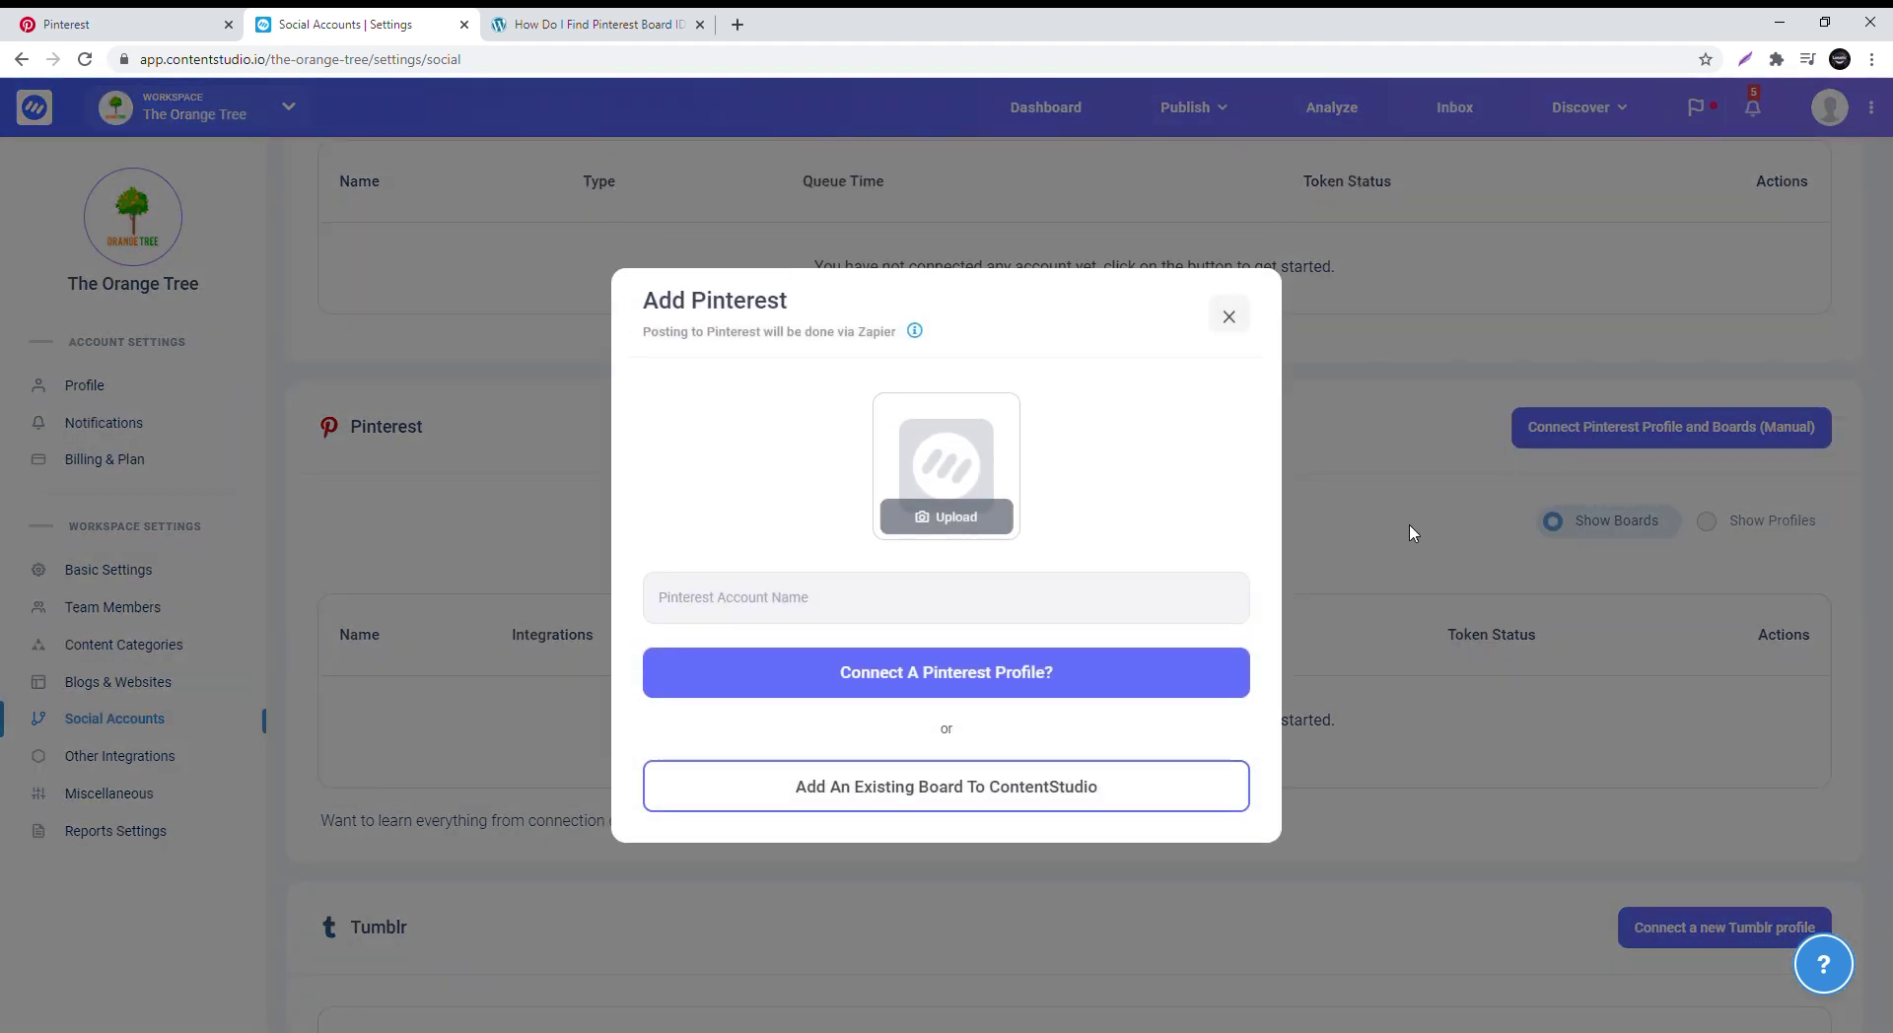
# Choose to add an existing board and upload an image for the Pinterest account.
pyautogui.click(1211, 786)
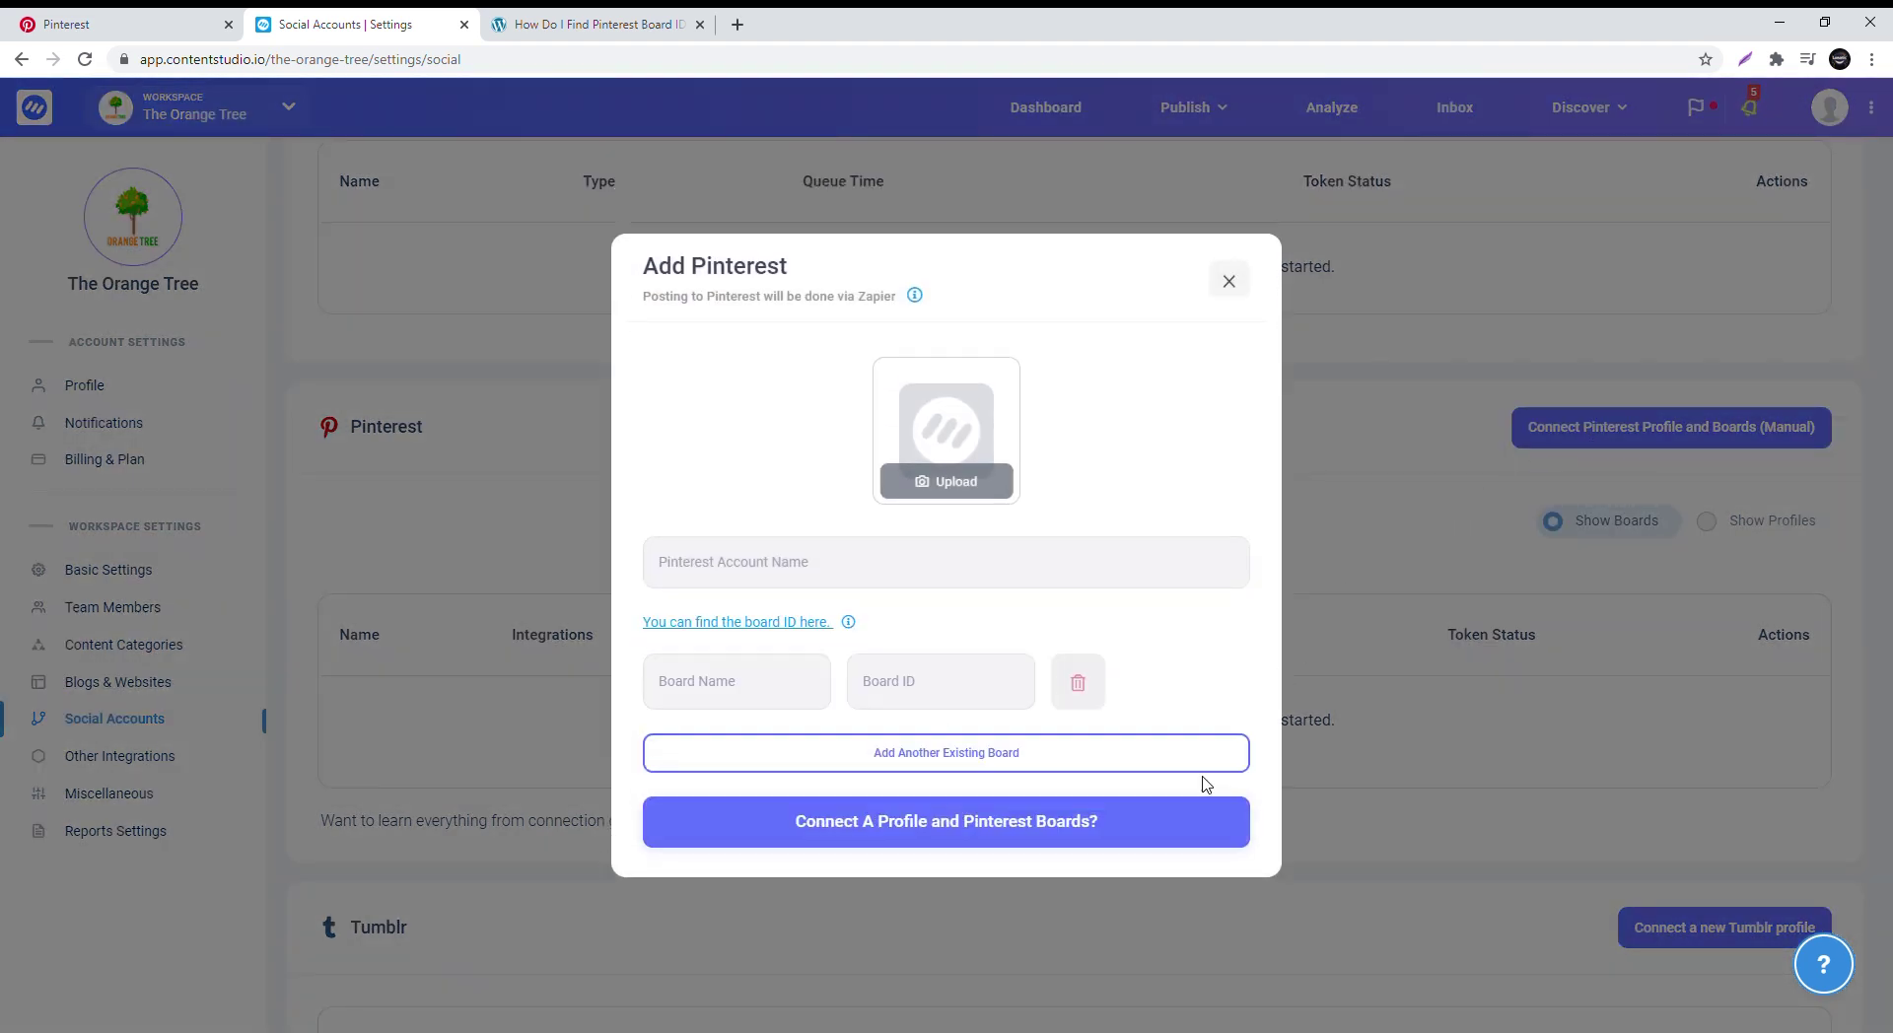
pyautogui.click(977, 484)
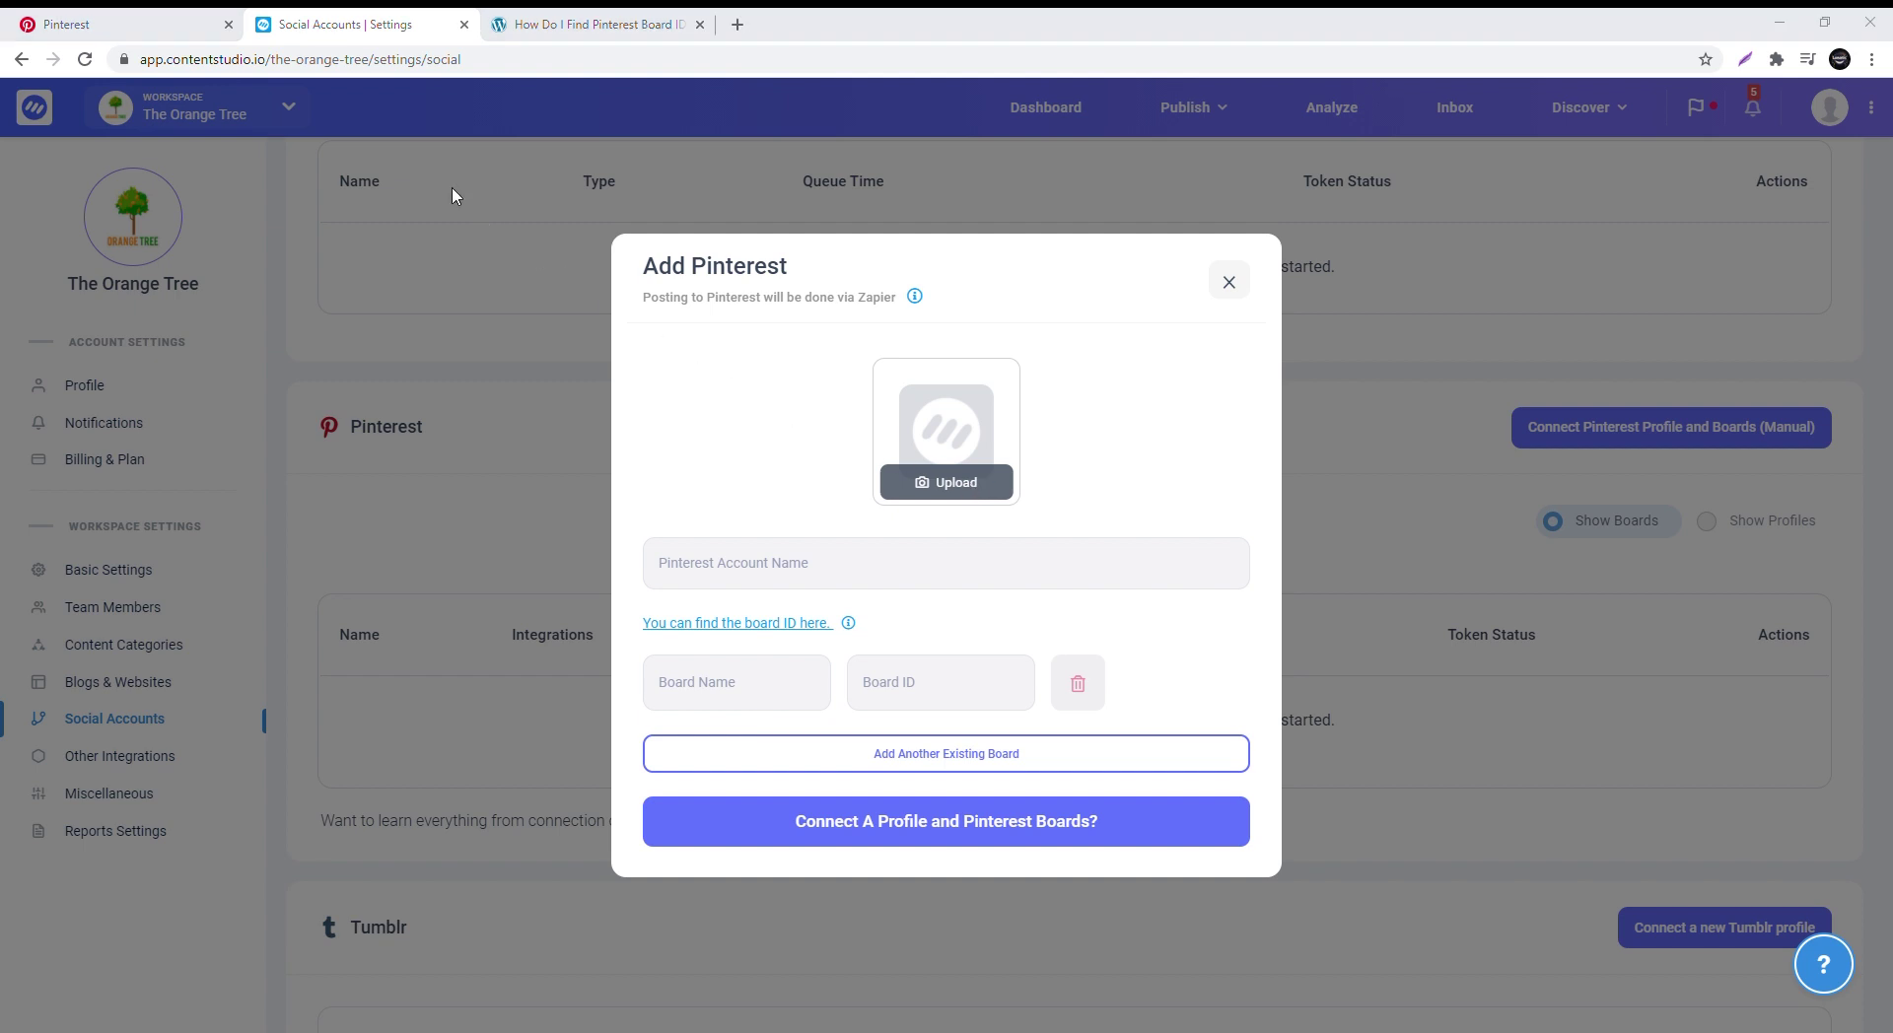
pyautogui.press('Return')
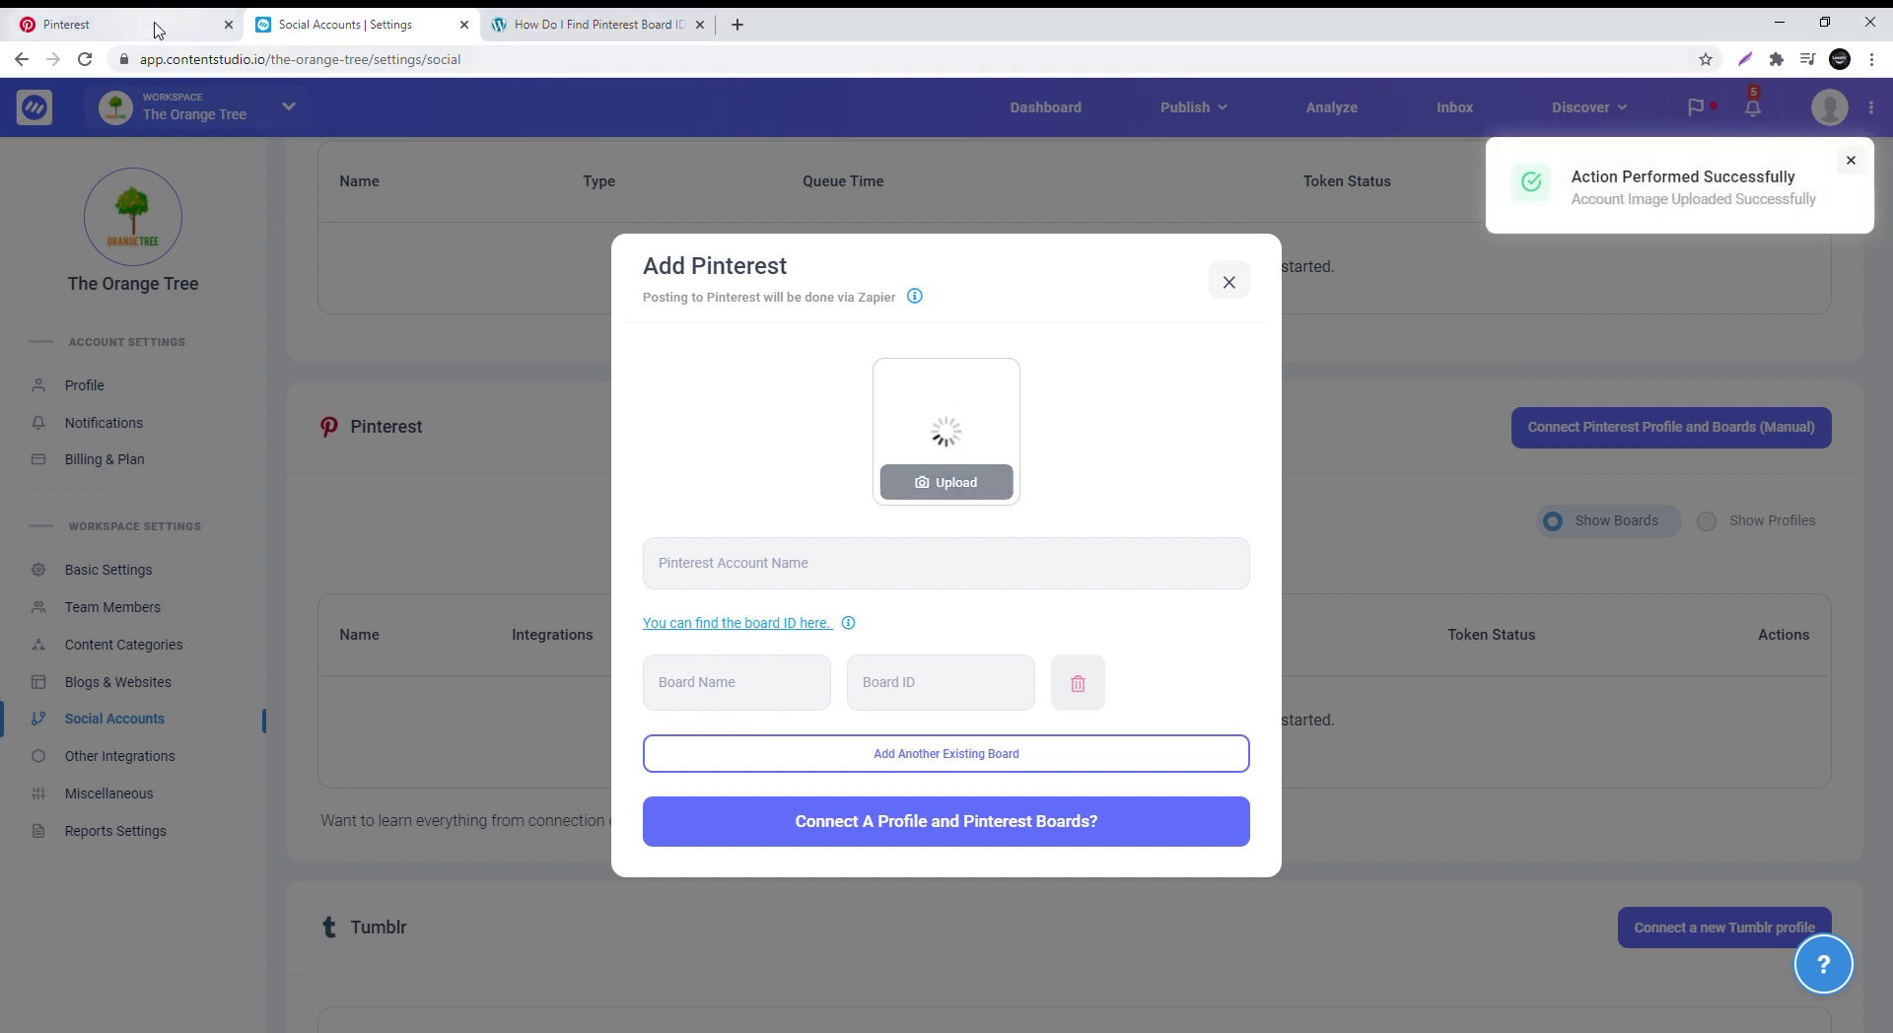
# Copy the Pinterest profile name into the account name field.
pyautogui.click(157, 30)
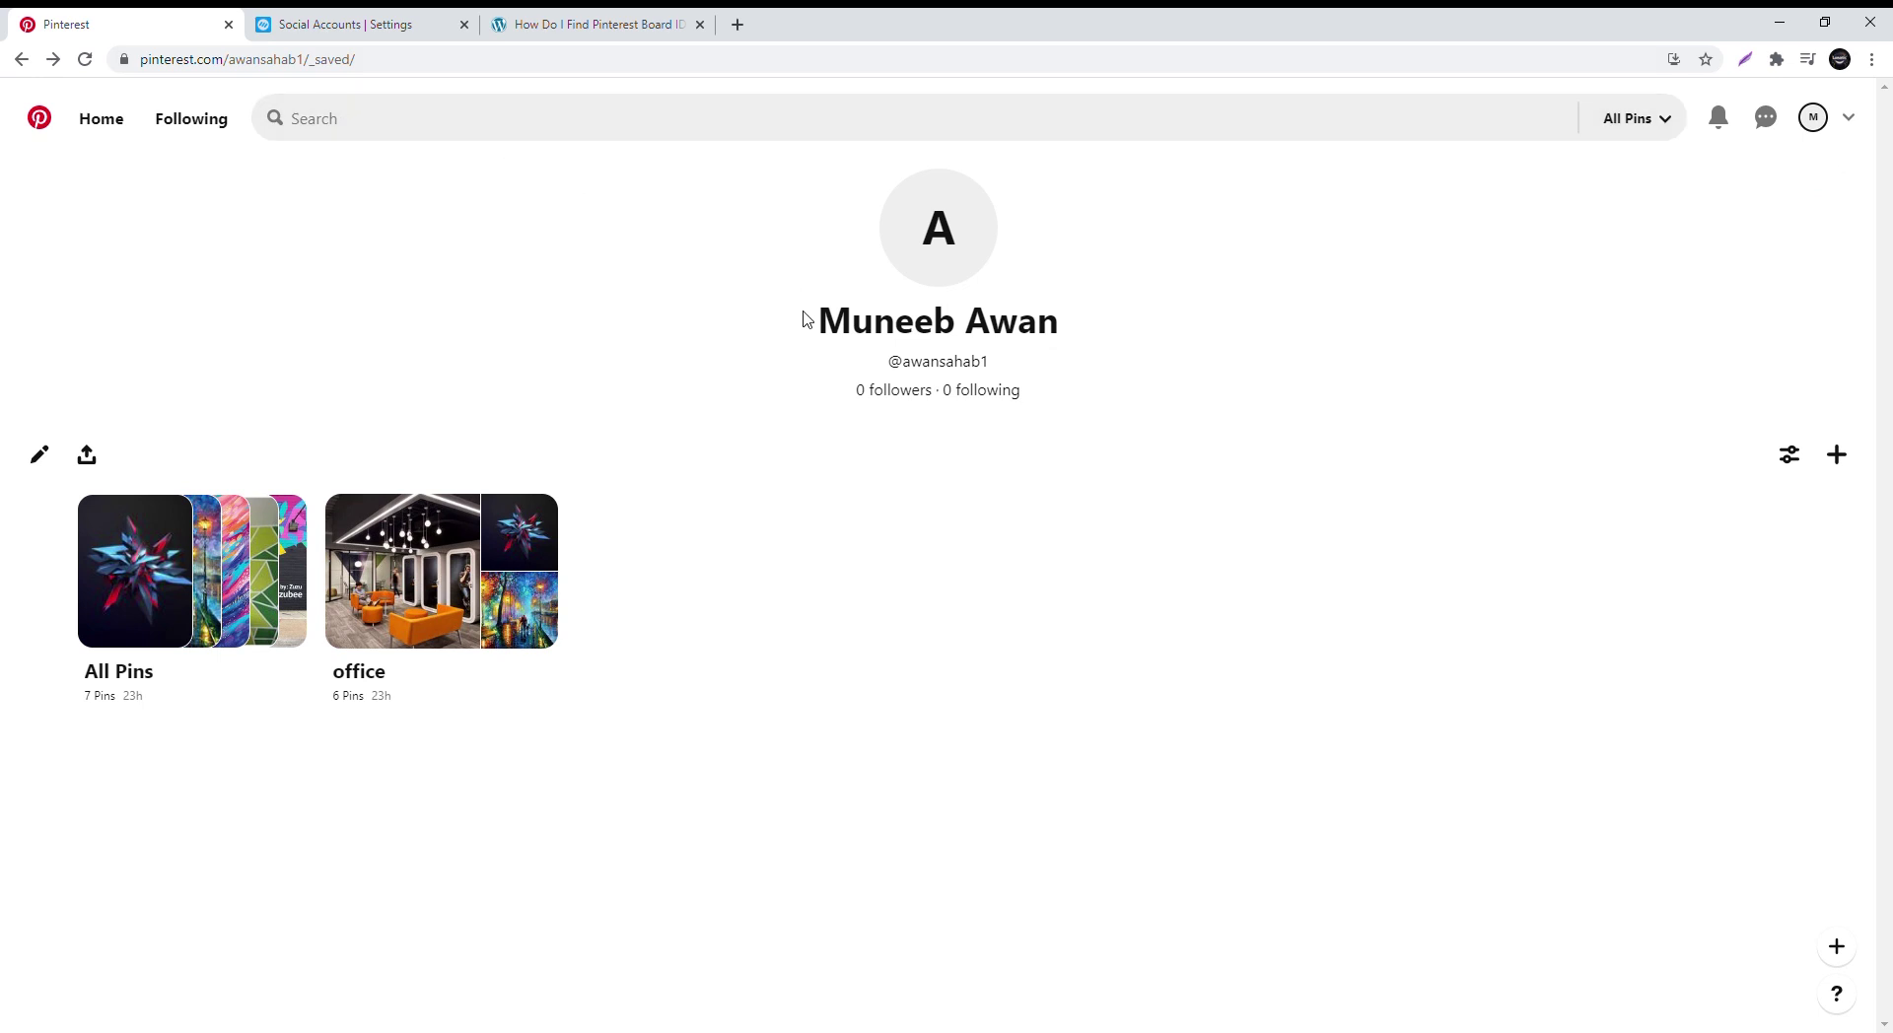
pyautogui.moveTo(818, 322); pyautogui.dragTo(1078, 349)
pyautogui.hotkey('ctrl', 'c')
pyautogui.click(346, 24)
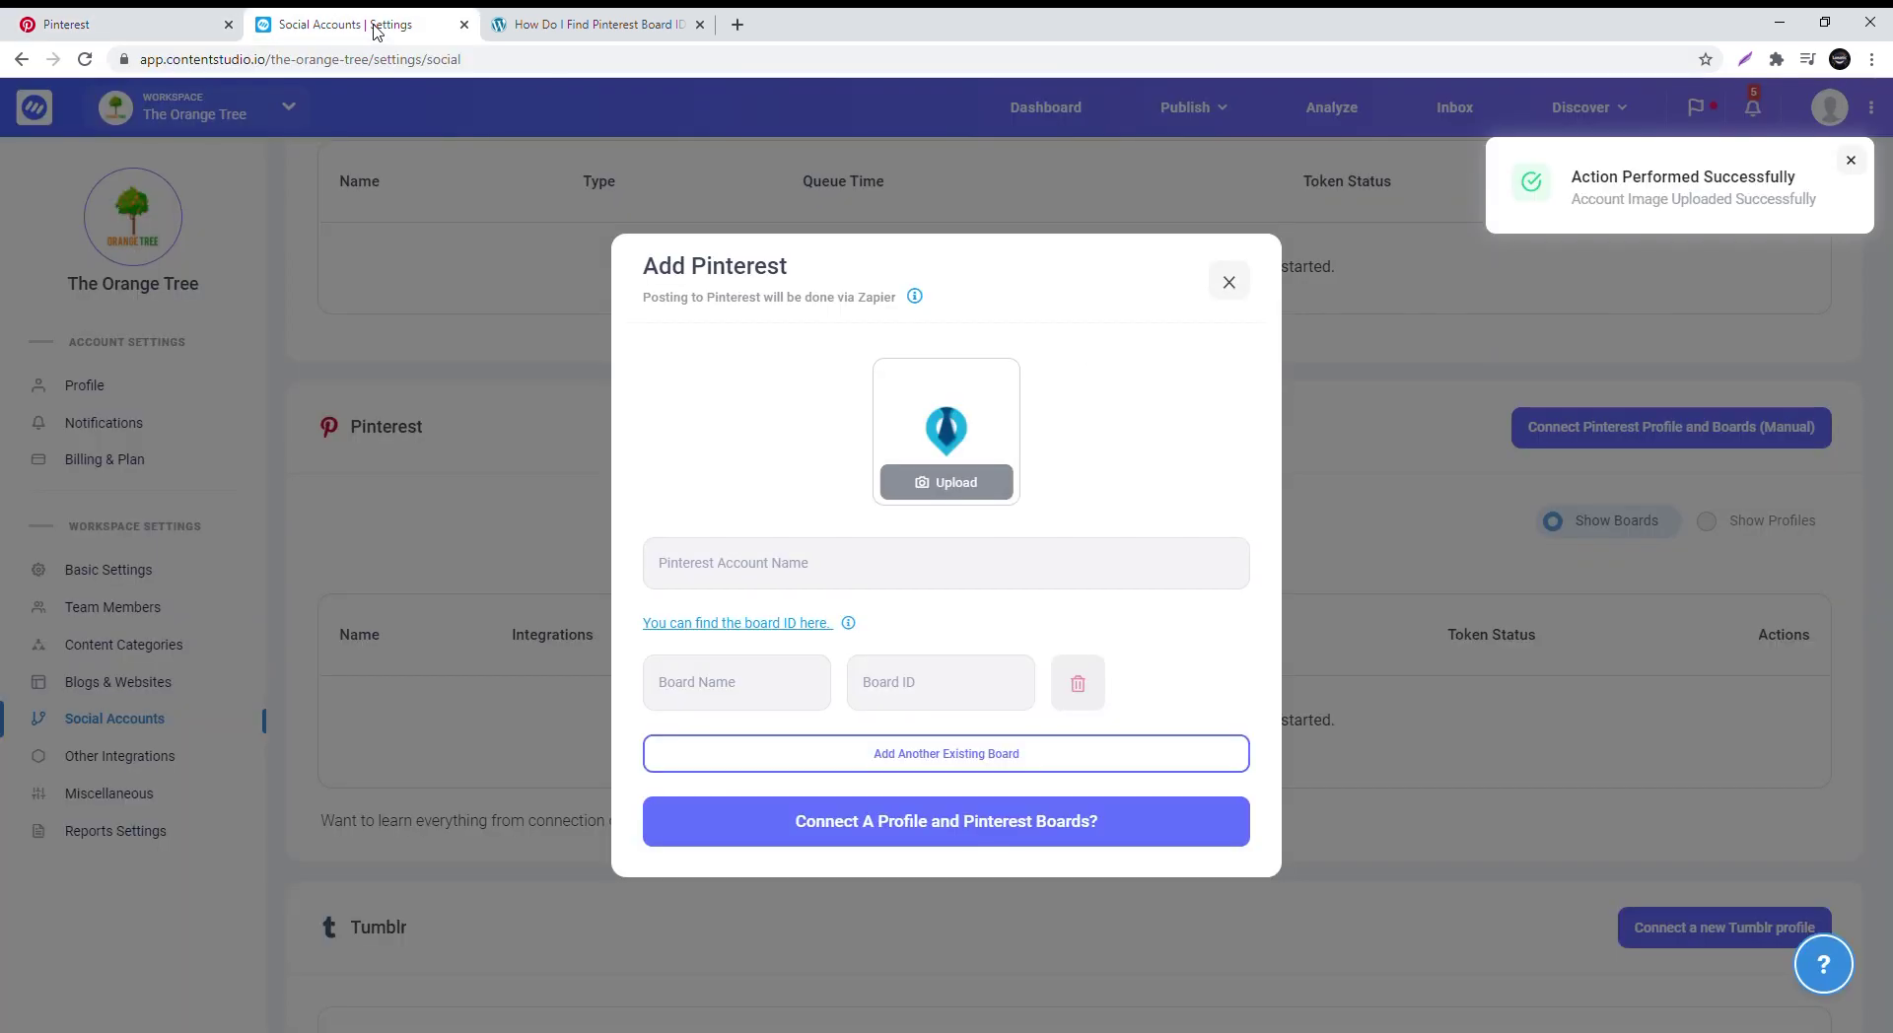
pyautogui.click(756, 567)
pyautogui.hotkey('ctrl', 'v')
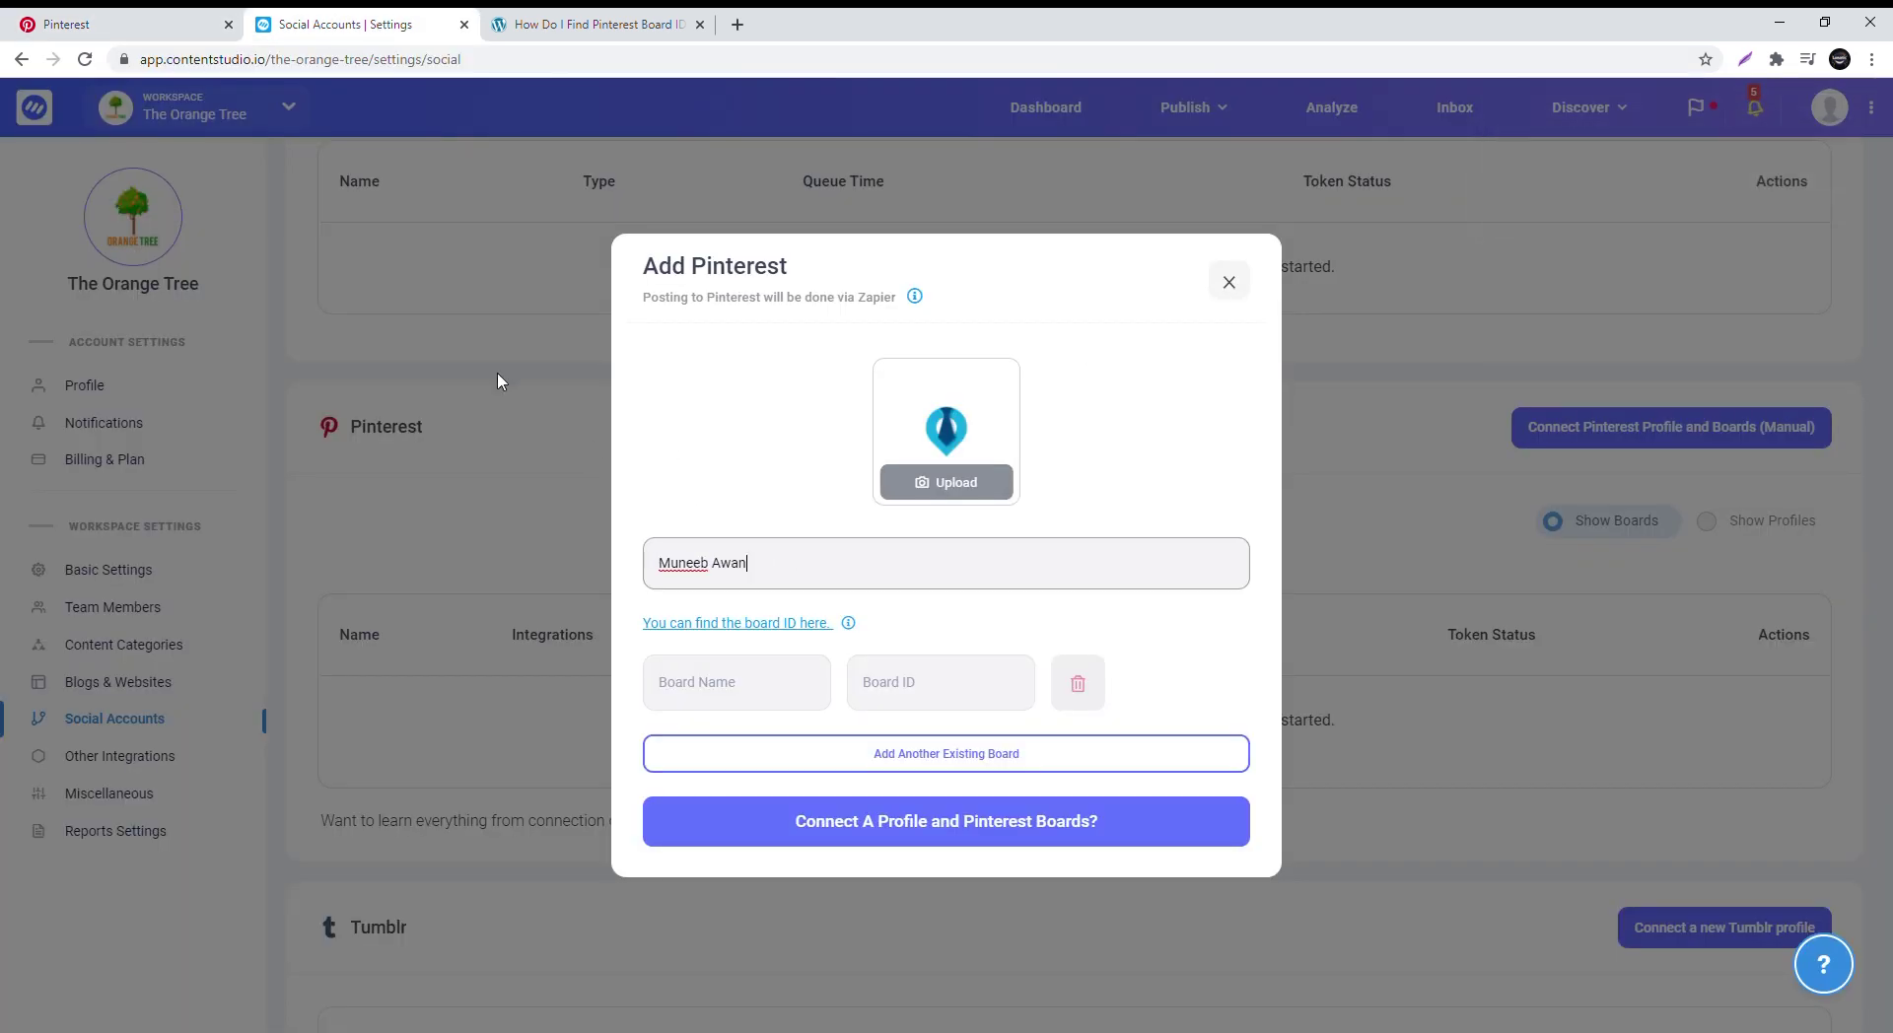
# Enter the board title 'office' as the board name and select the office board's web address.
pyautogui.click(118, 23)
pyautogui.click(439, 567)
pyautogui.moveTo(883, 202); pyautogui.dragTo(987, 209)
pyautogui.hotkey('ctrl', 'c')
pyautogui.click(346, 23)
pyautogui.click(761, 683)
pyautogui.hotkey('ctrl', 'v')
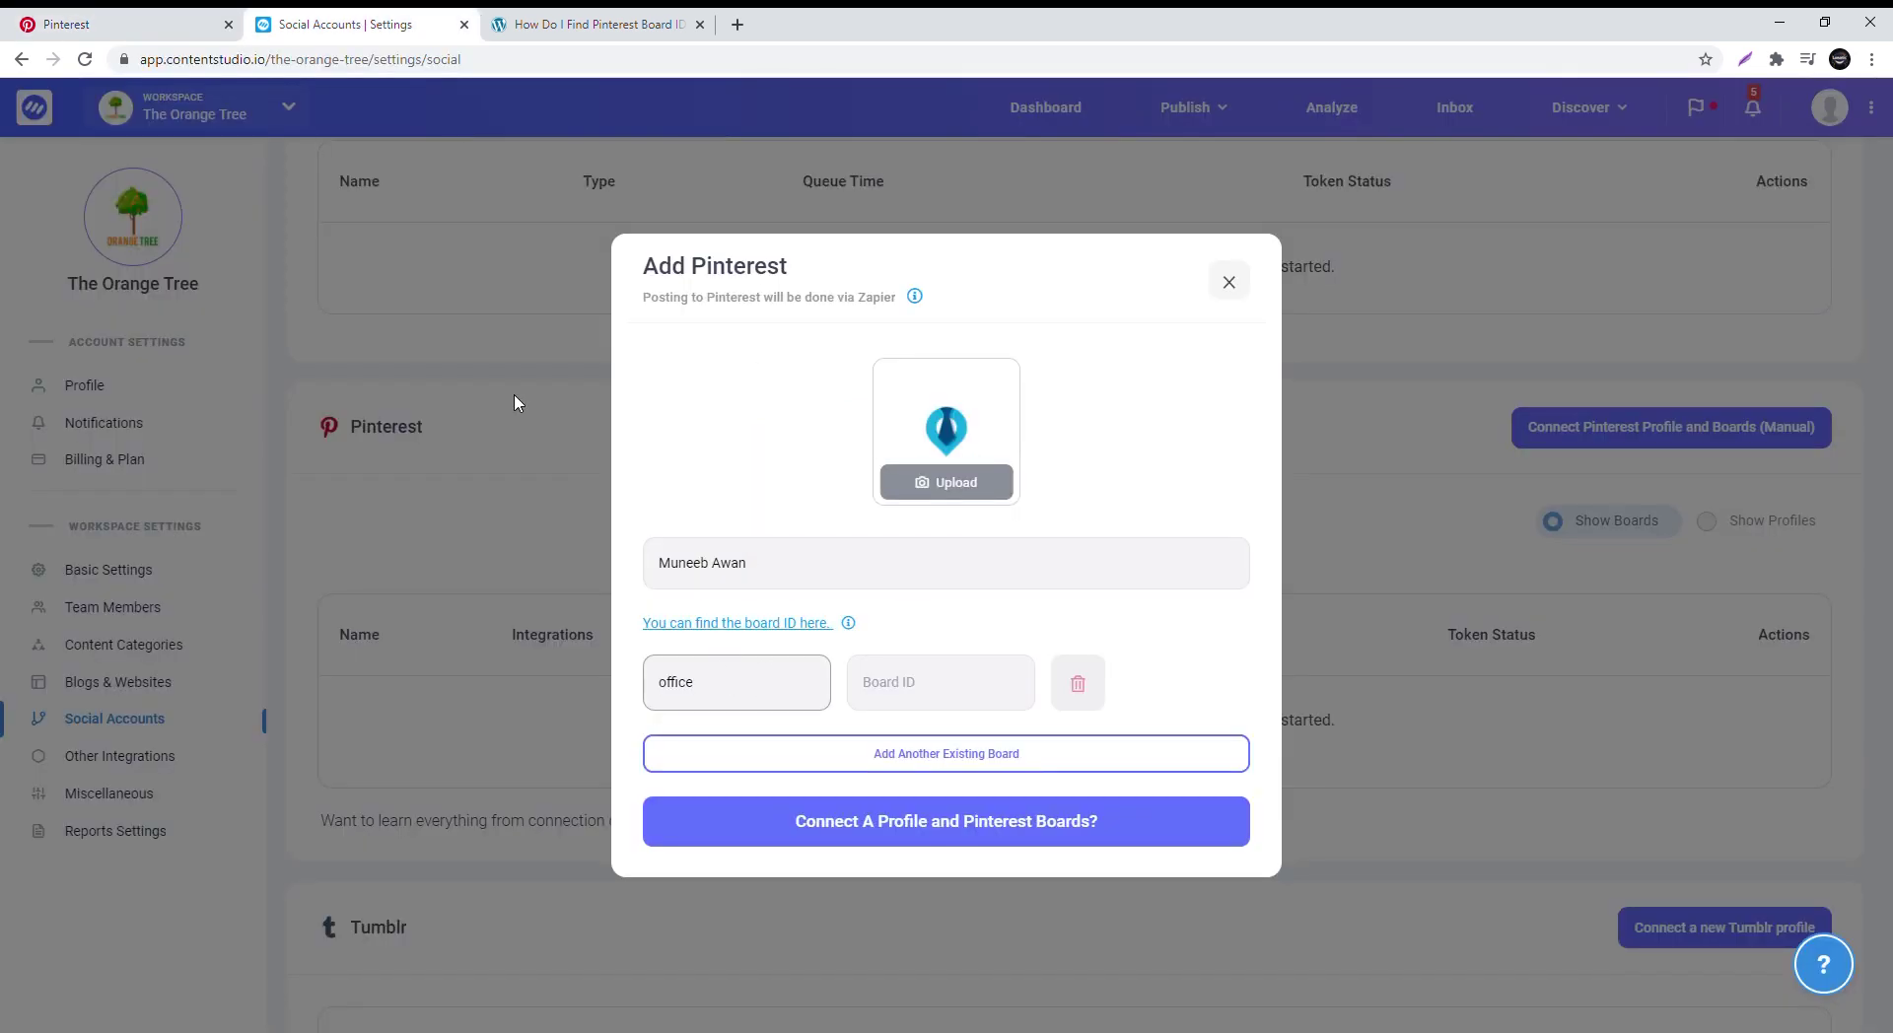
pyautogui.click(119, 23)
pyautogui.click(371, 61)
# Look up the office board's ID by pasting its URL into the nutt.net finder.
pyautogui.hotkey('ctrl', 'c')
pyautogui.click(592, 24)
pyautogui.scroll(-1, 723, 468)
pyautogui.scroll(-3, 723, 469)
pyautogui.click(789, 675)
pyautogui.hotkey('ctrl', 'v')
pyautogui.click(779, 706)
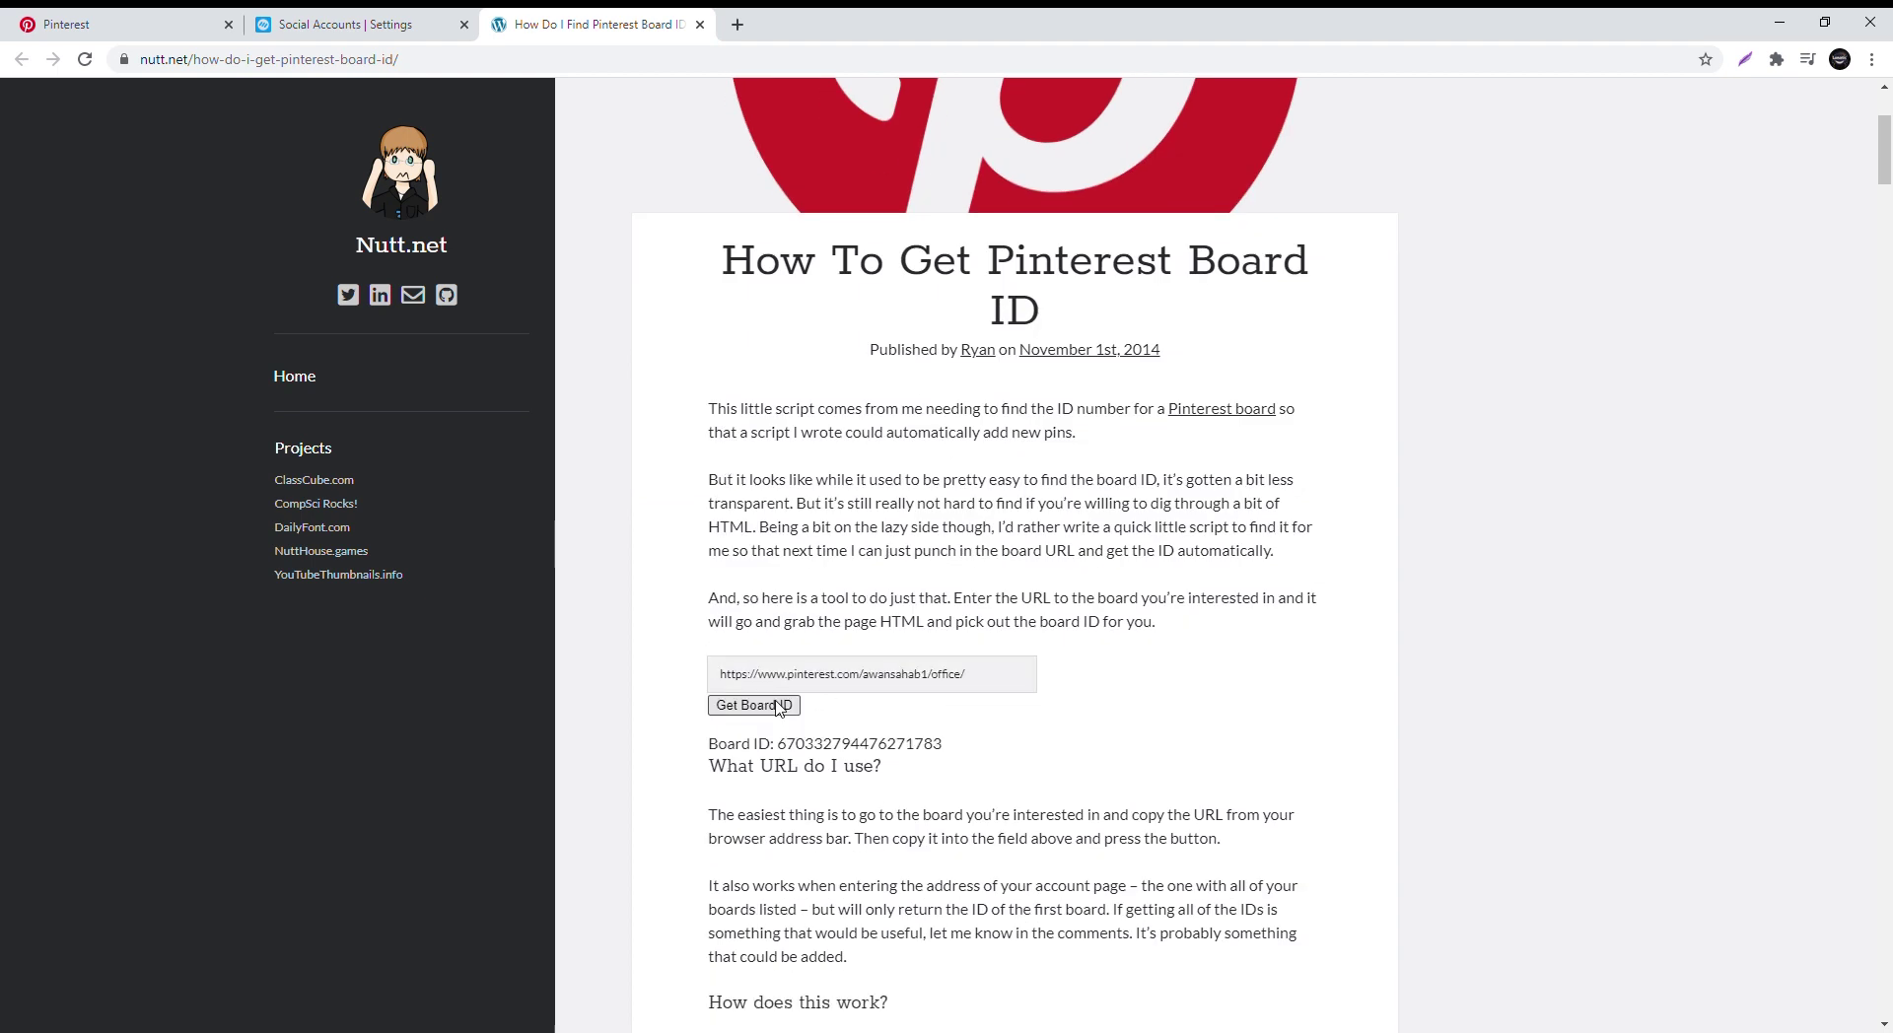
# Copy the returned ID into the Board ID field of the Add Pinterest form.
pyautogui.moveTo(778, 744); pyautogui.dragTo(954, 749)
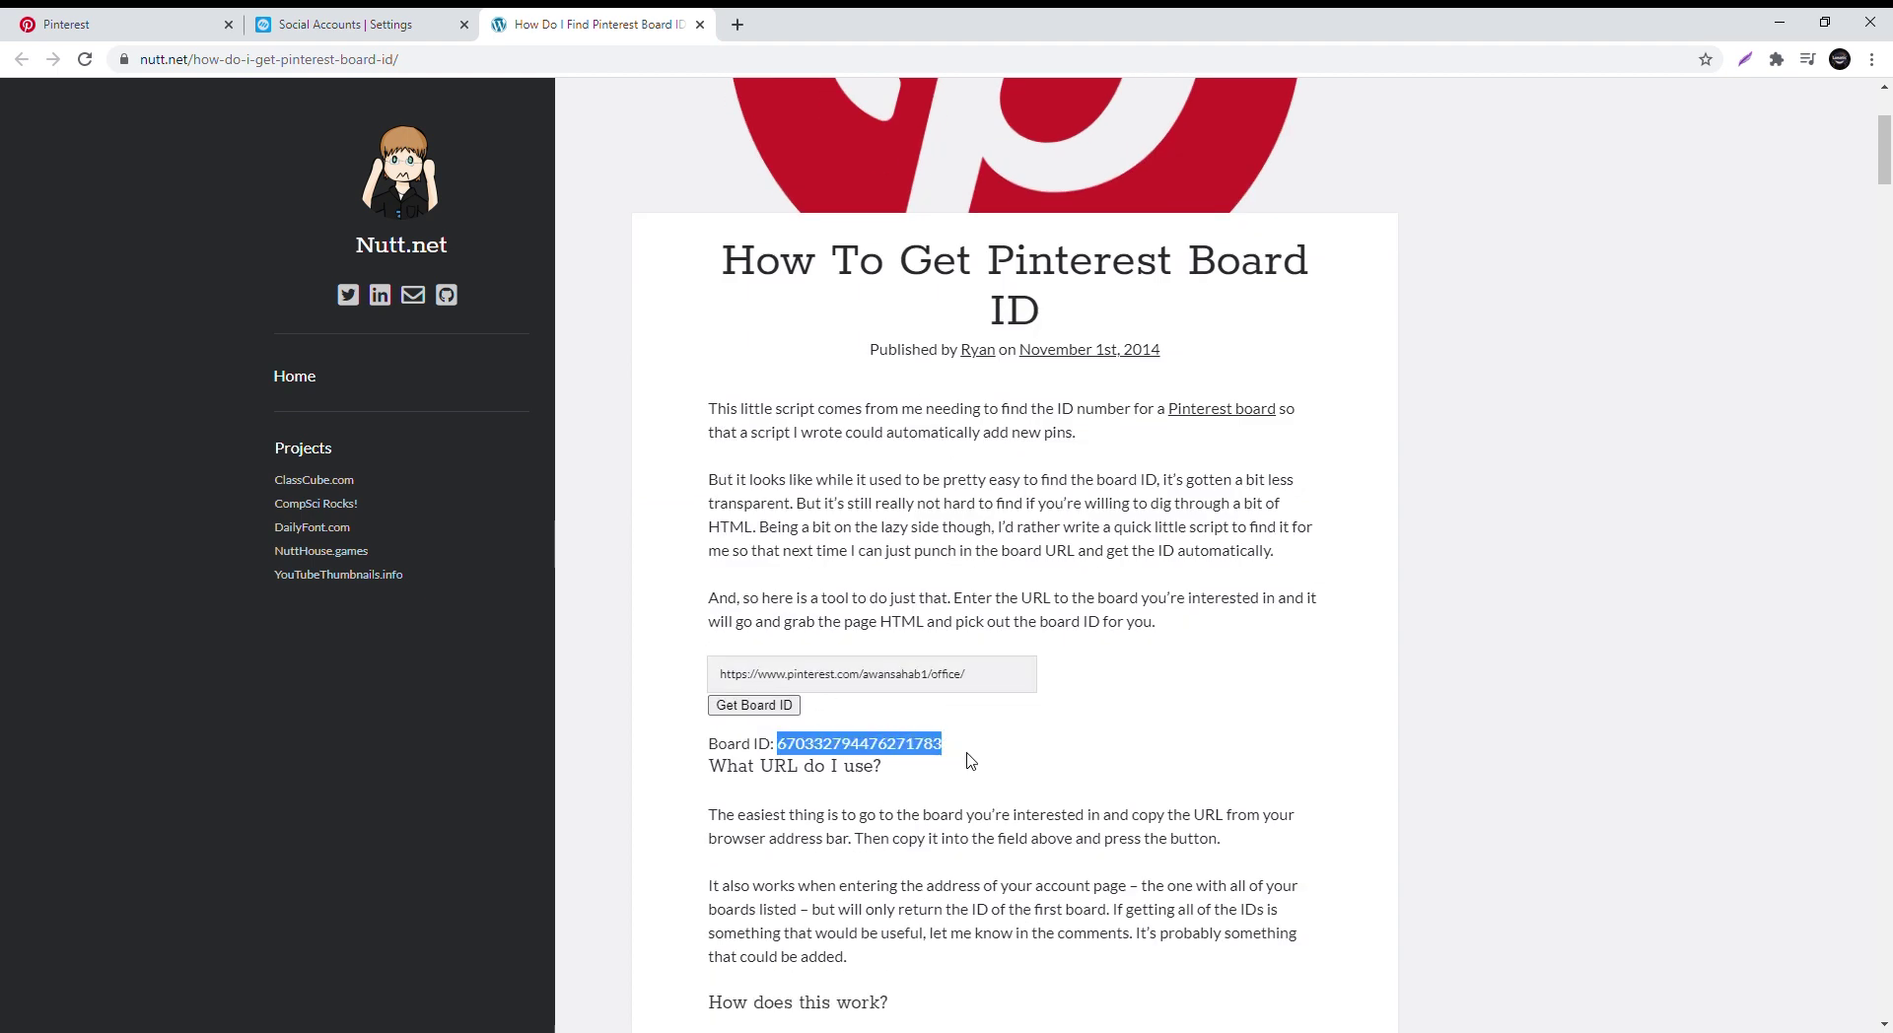
pyautogui.click(364, 31)
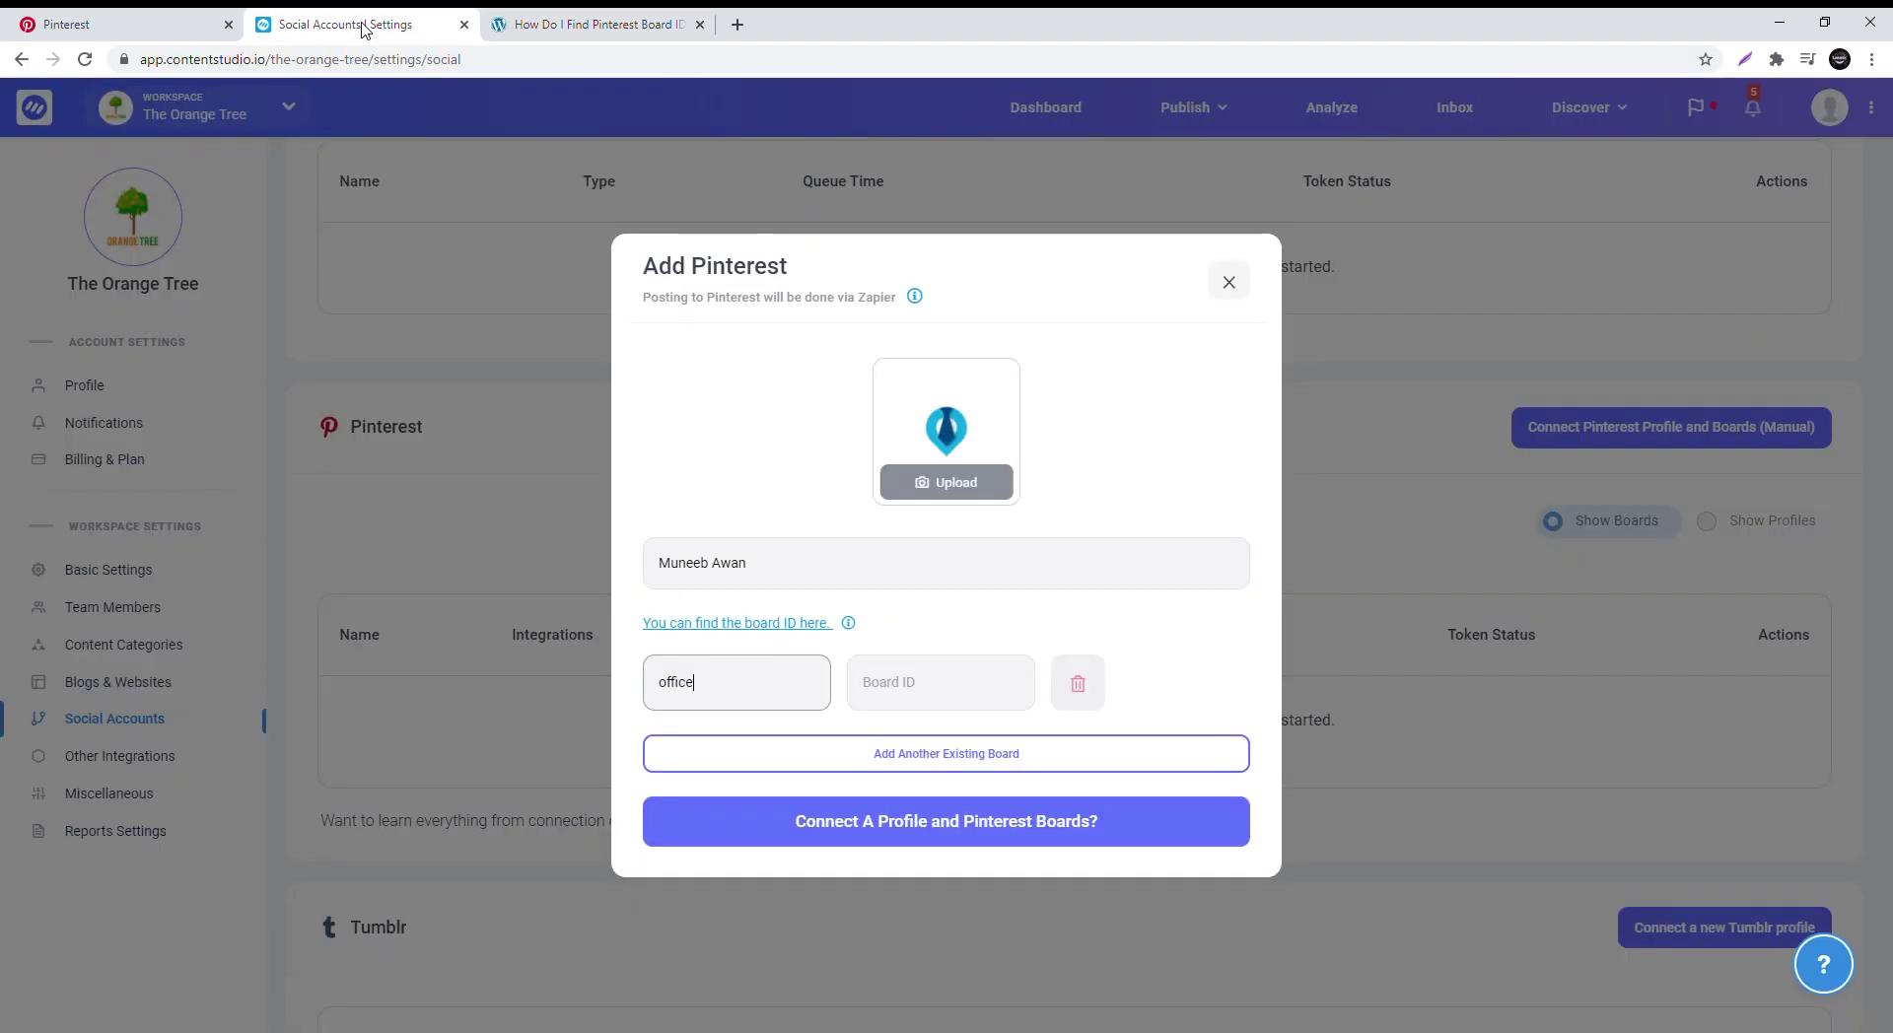
pyautogui.click(903, 684)
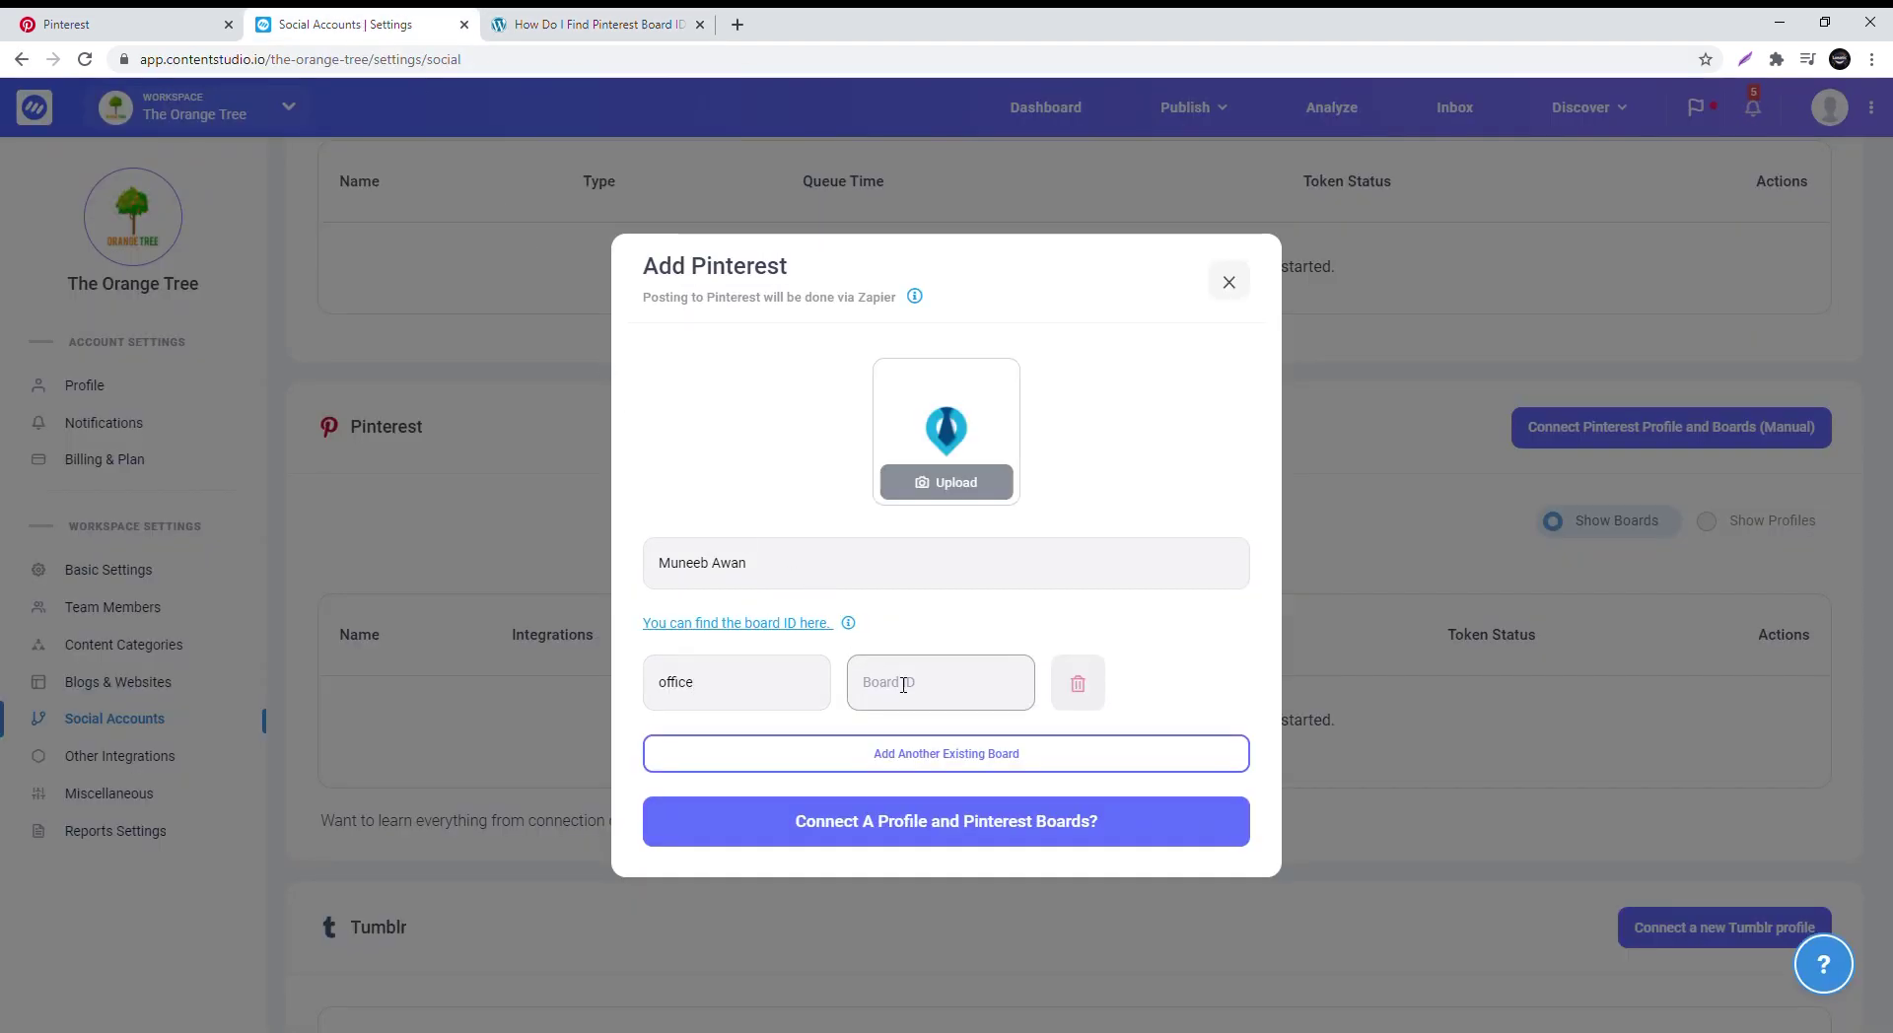
pyautogui.hotkey('ctrl', 'v')
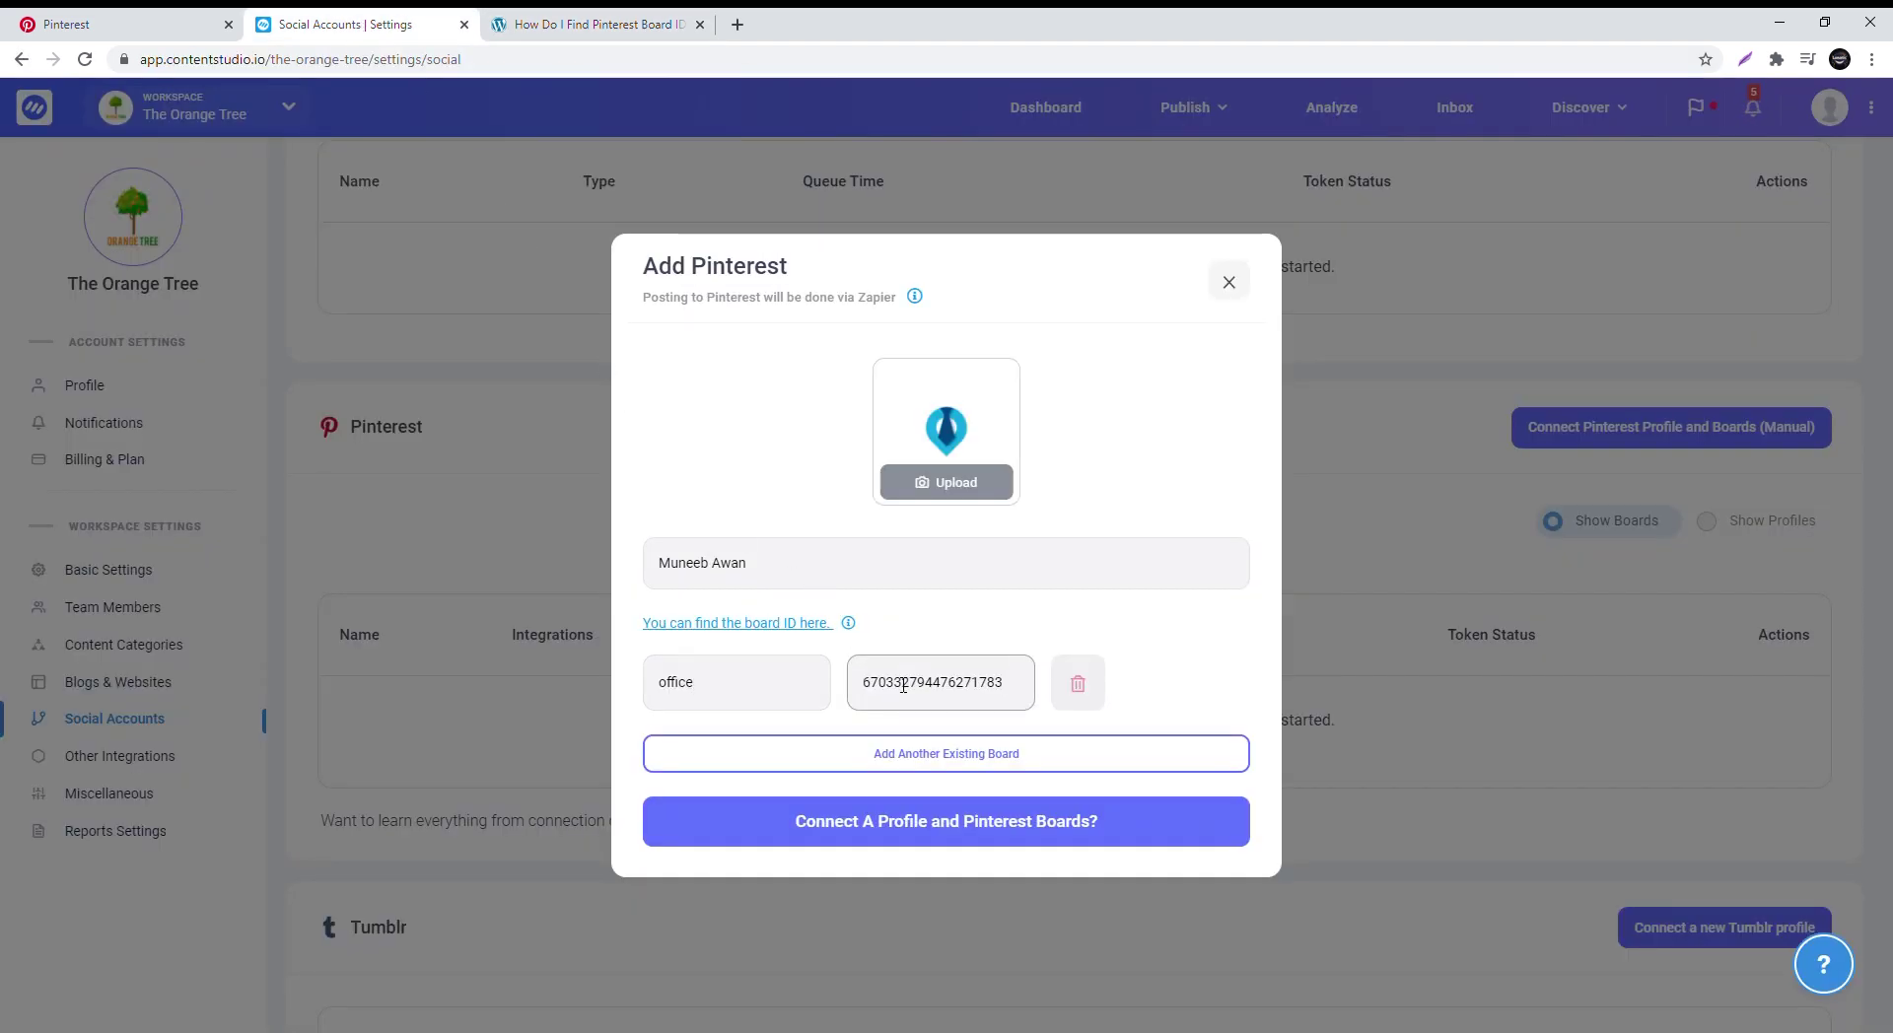
# Connect the office board, then start a zap triggered by ContentStudio's 'A Pinterest Post Is Ready to Publish'.
pyautogui.click(976, 835)
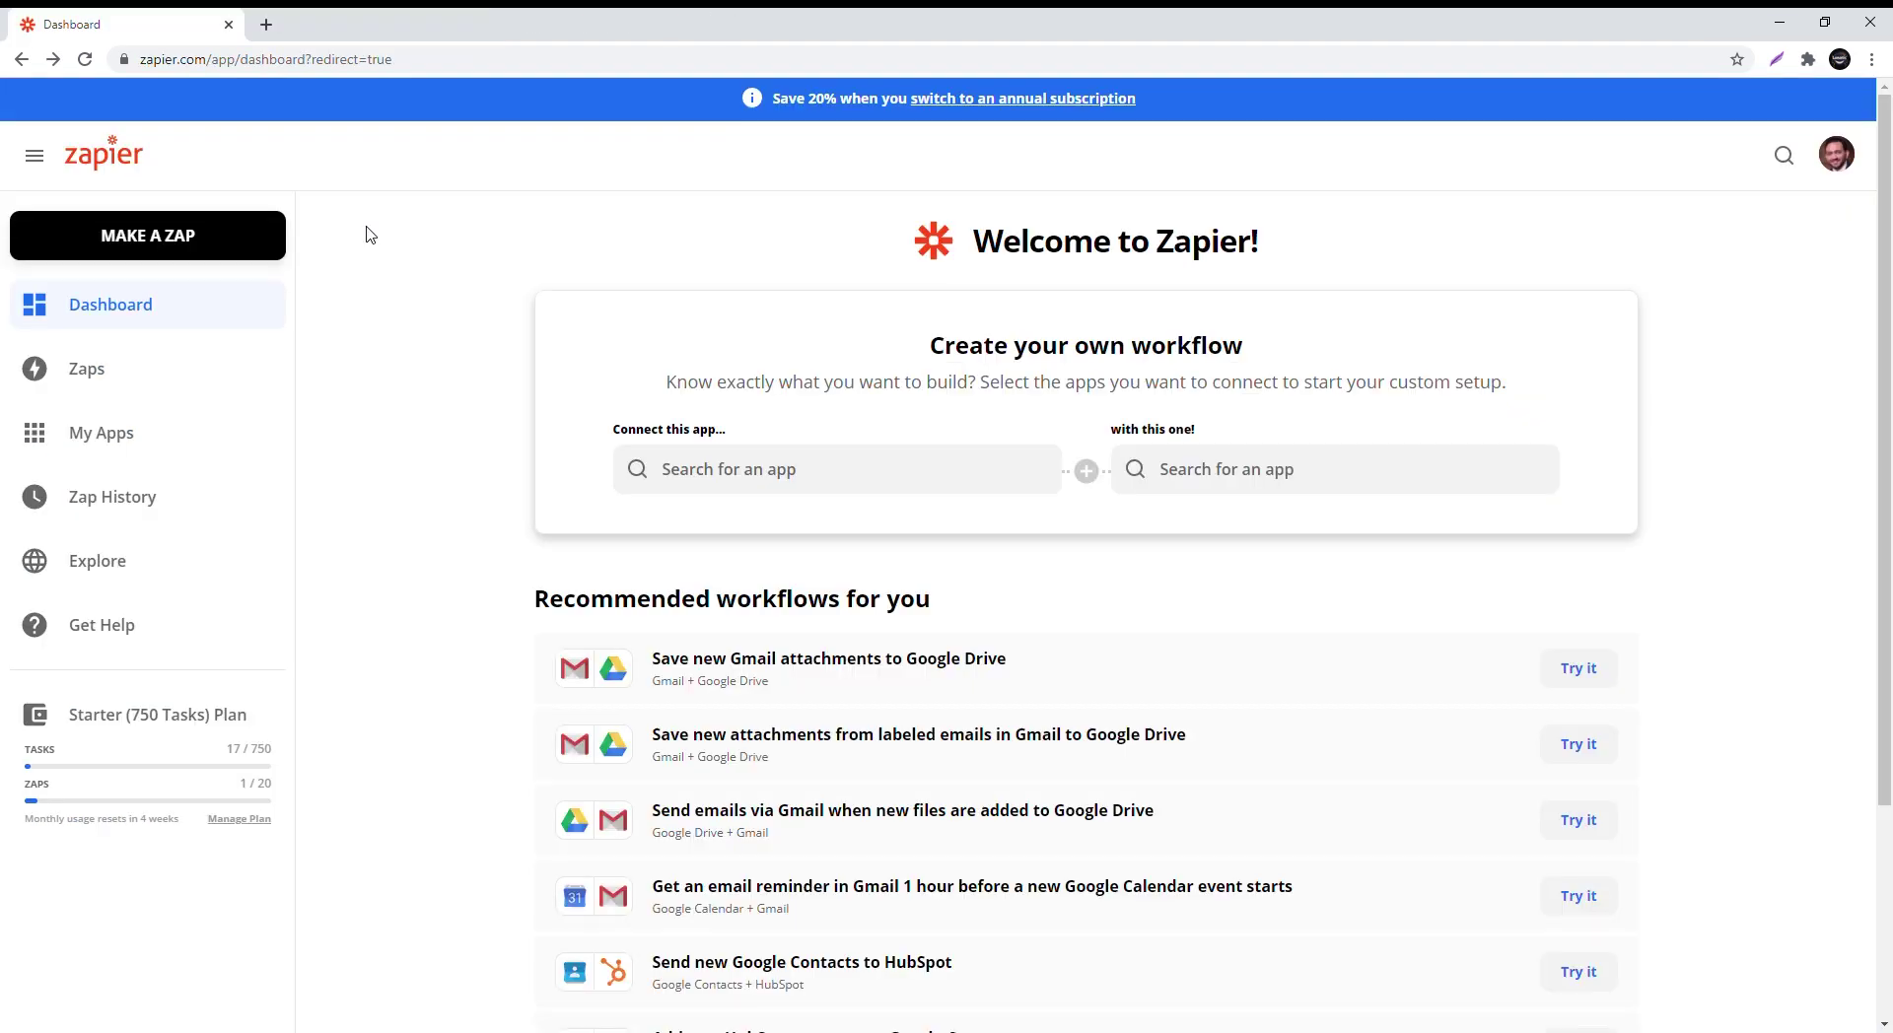
pyautogui.click(250, 237)
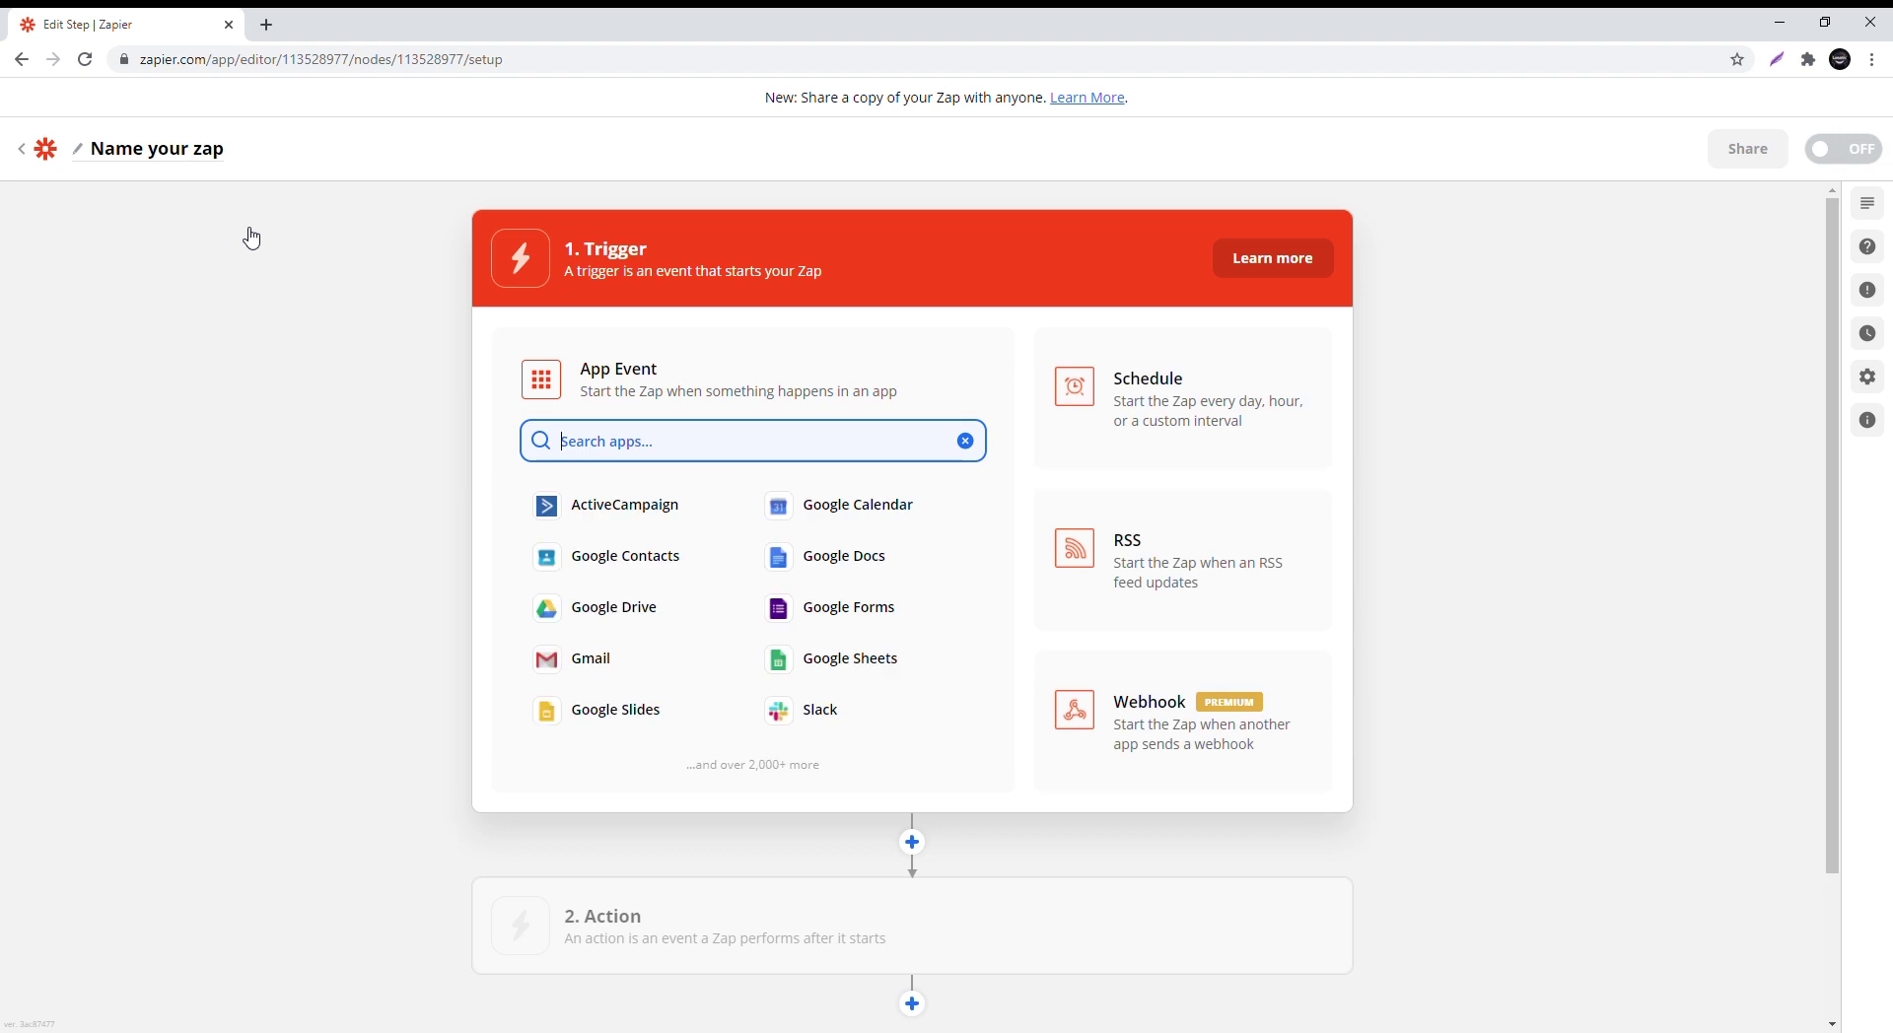
pyautogui.write('content')
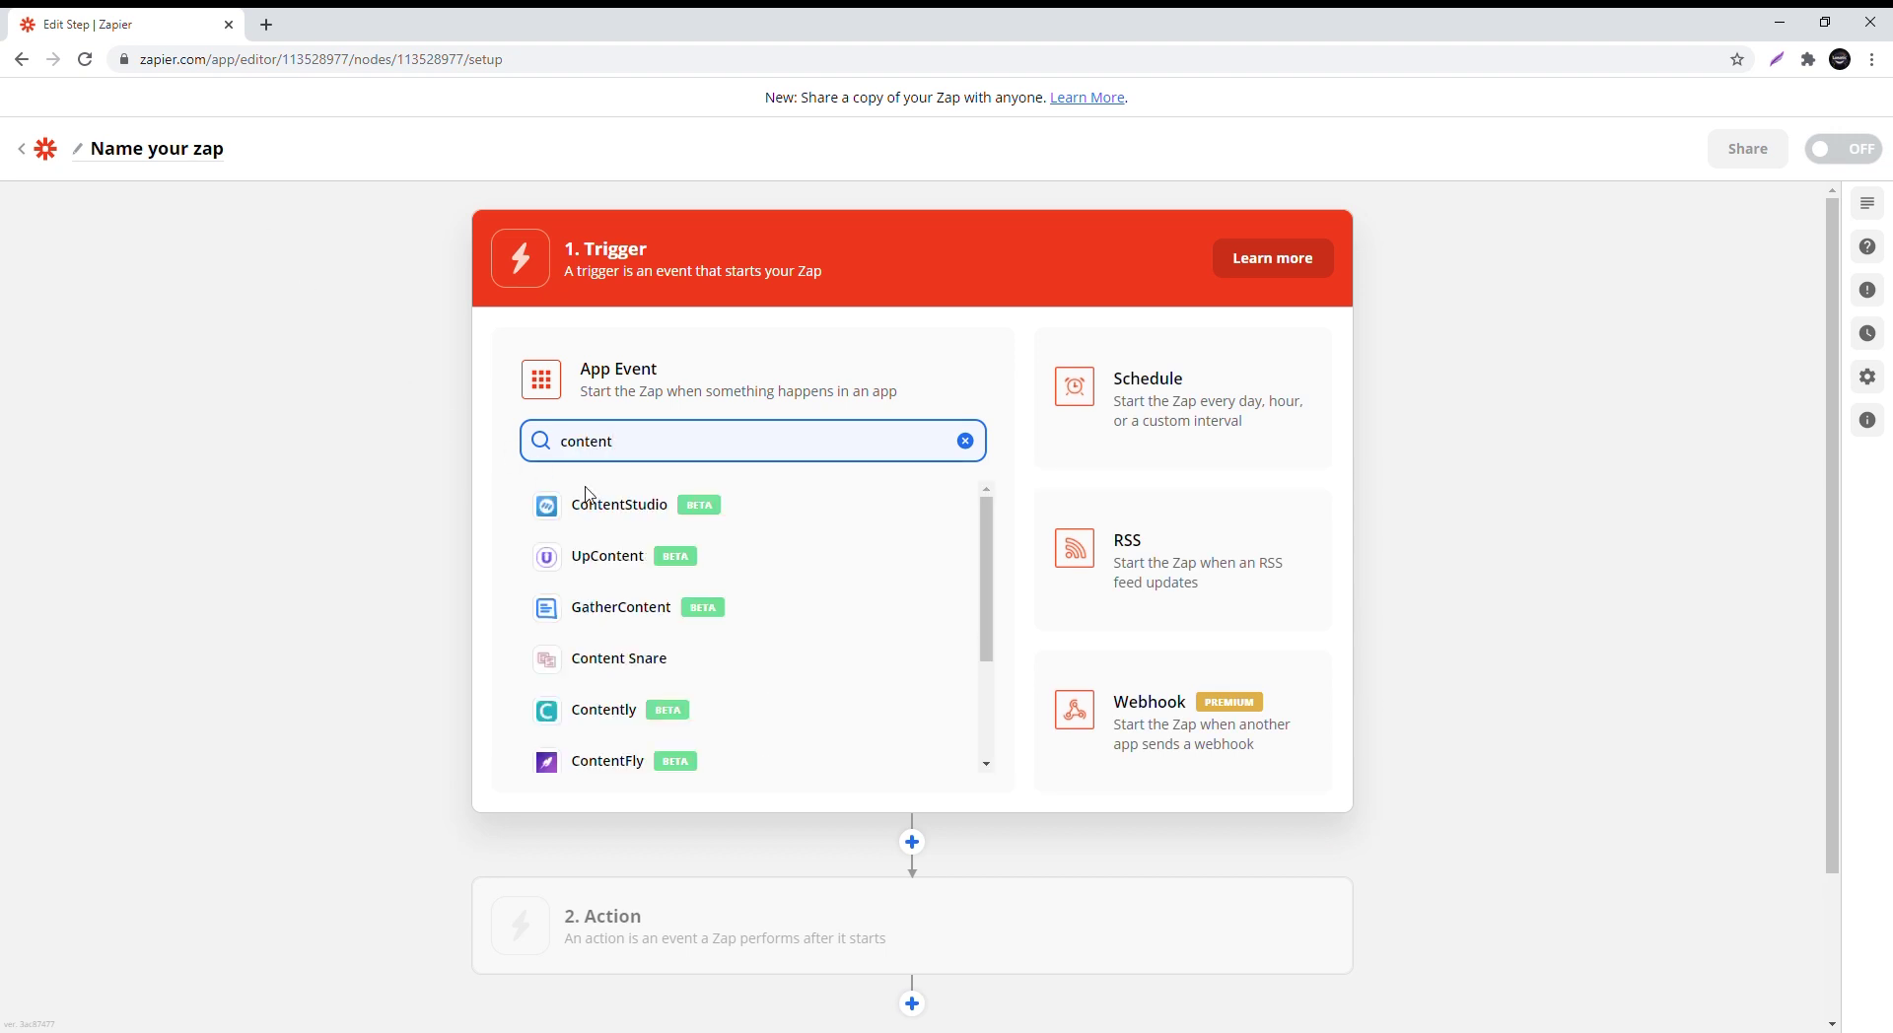
pyautogui.click(606, 505)
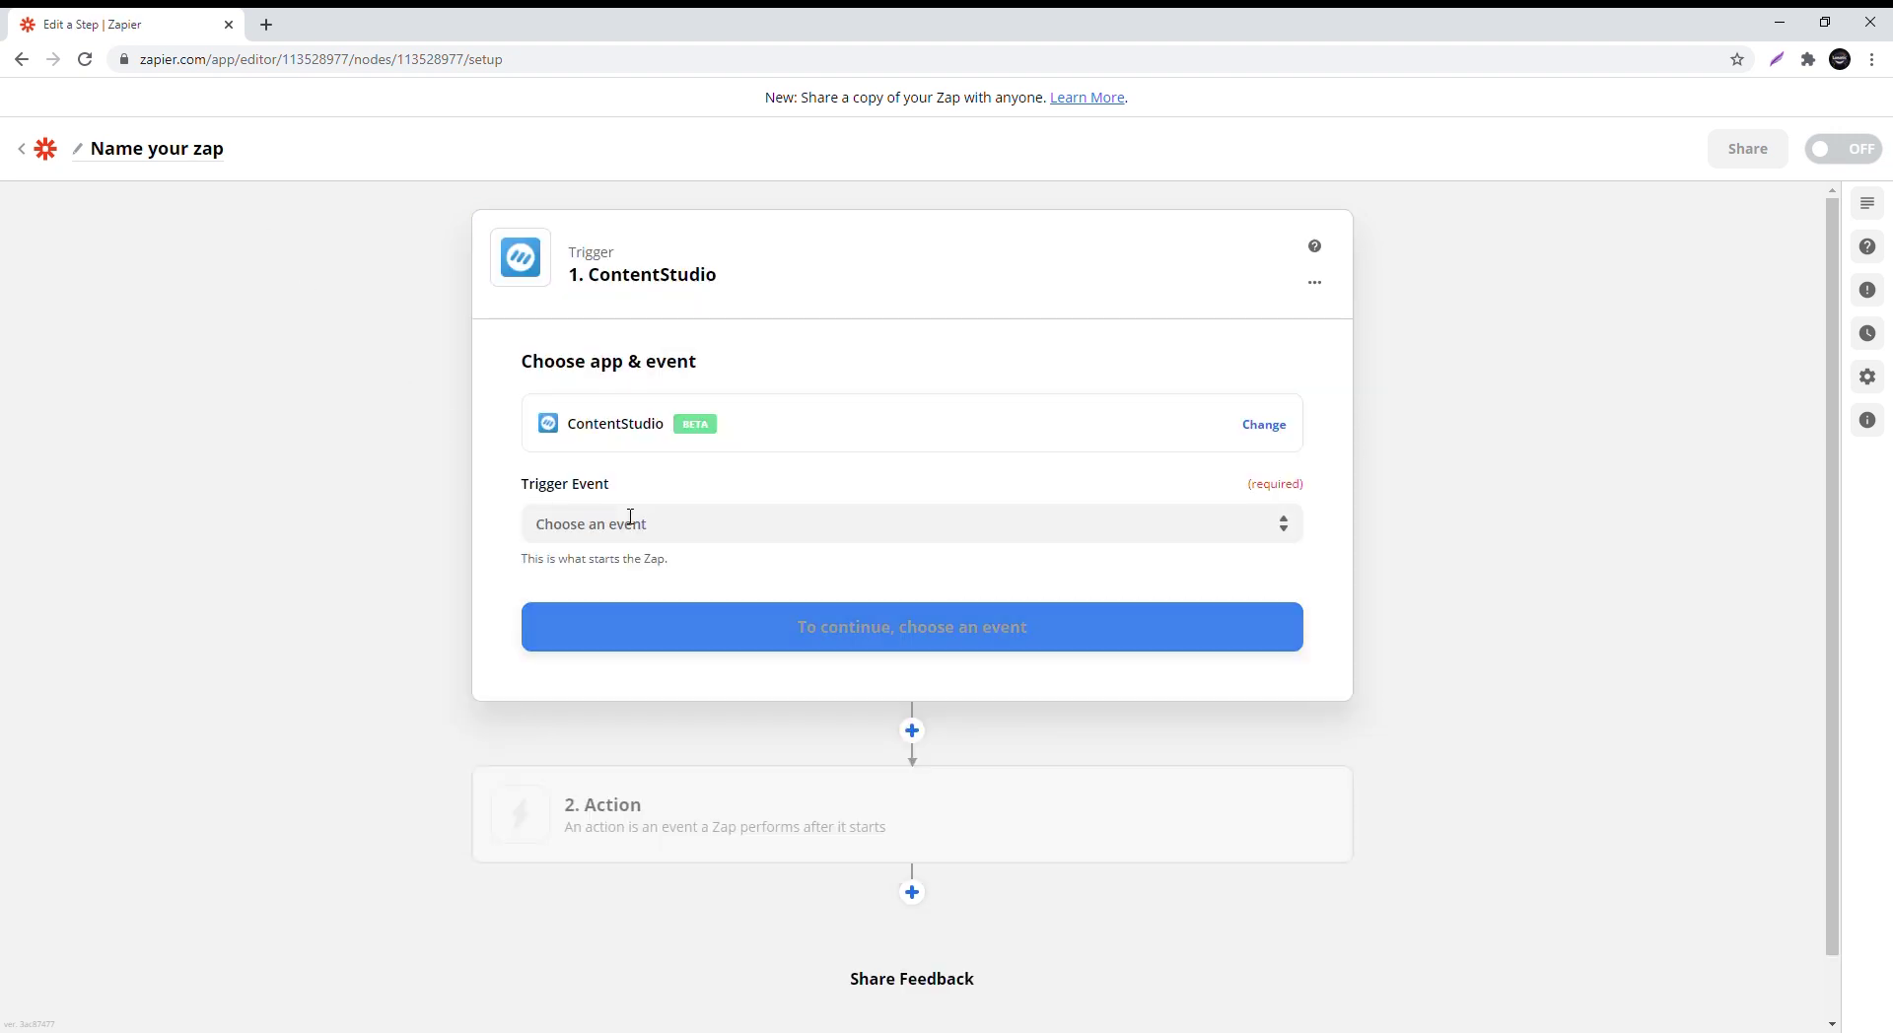
pyautogui.click(778, 527)
pyautogui.click(846, 659)
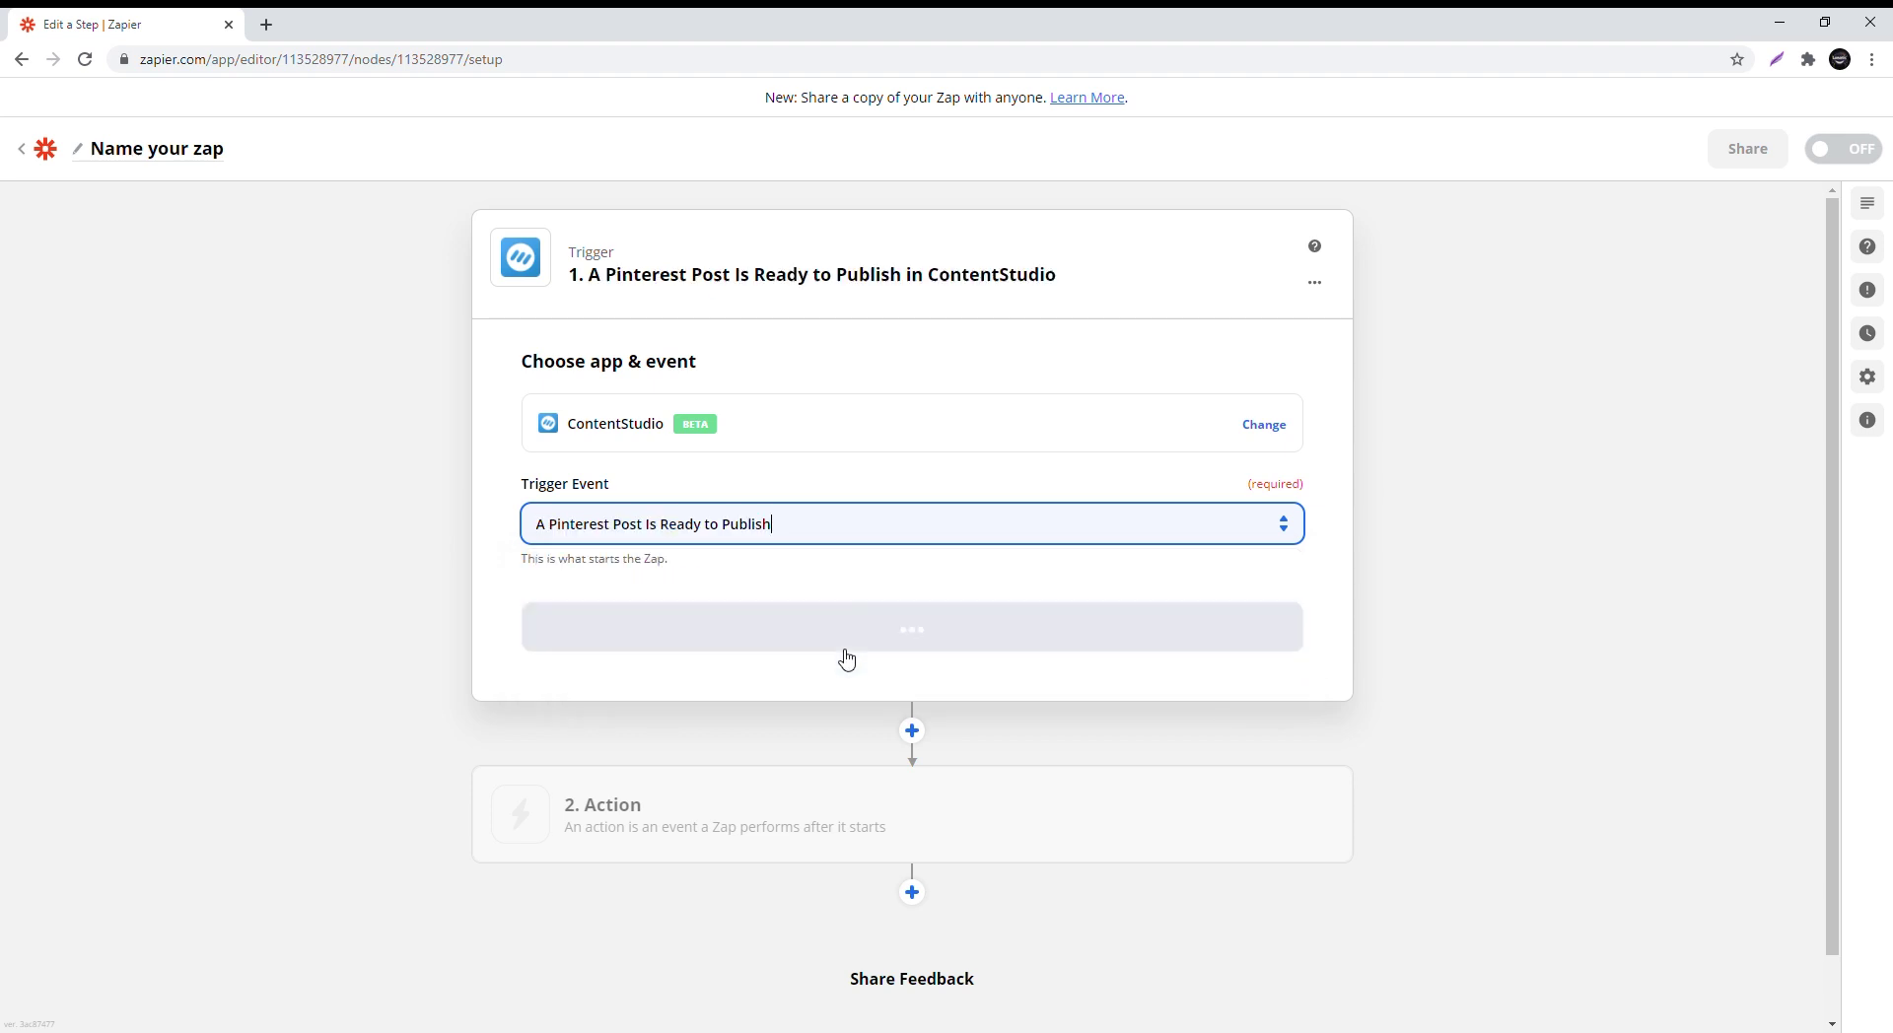
# Confirm the trigger event and connect the second ContentStudio account.
pyautogui.click(845, 639)
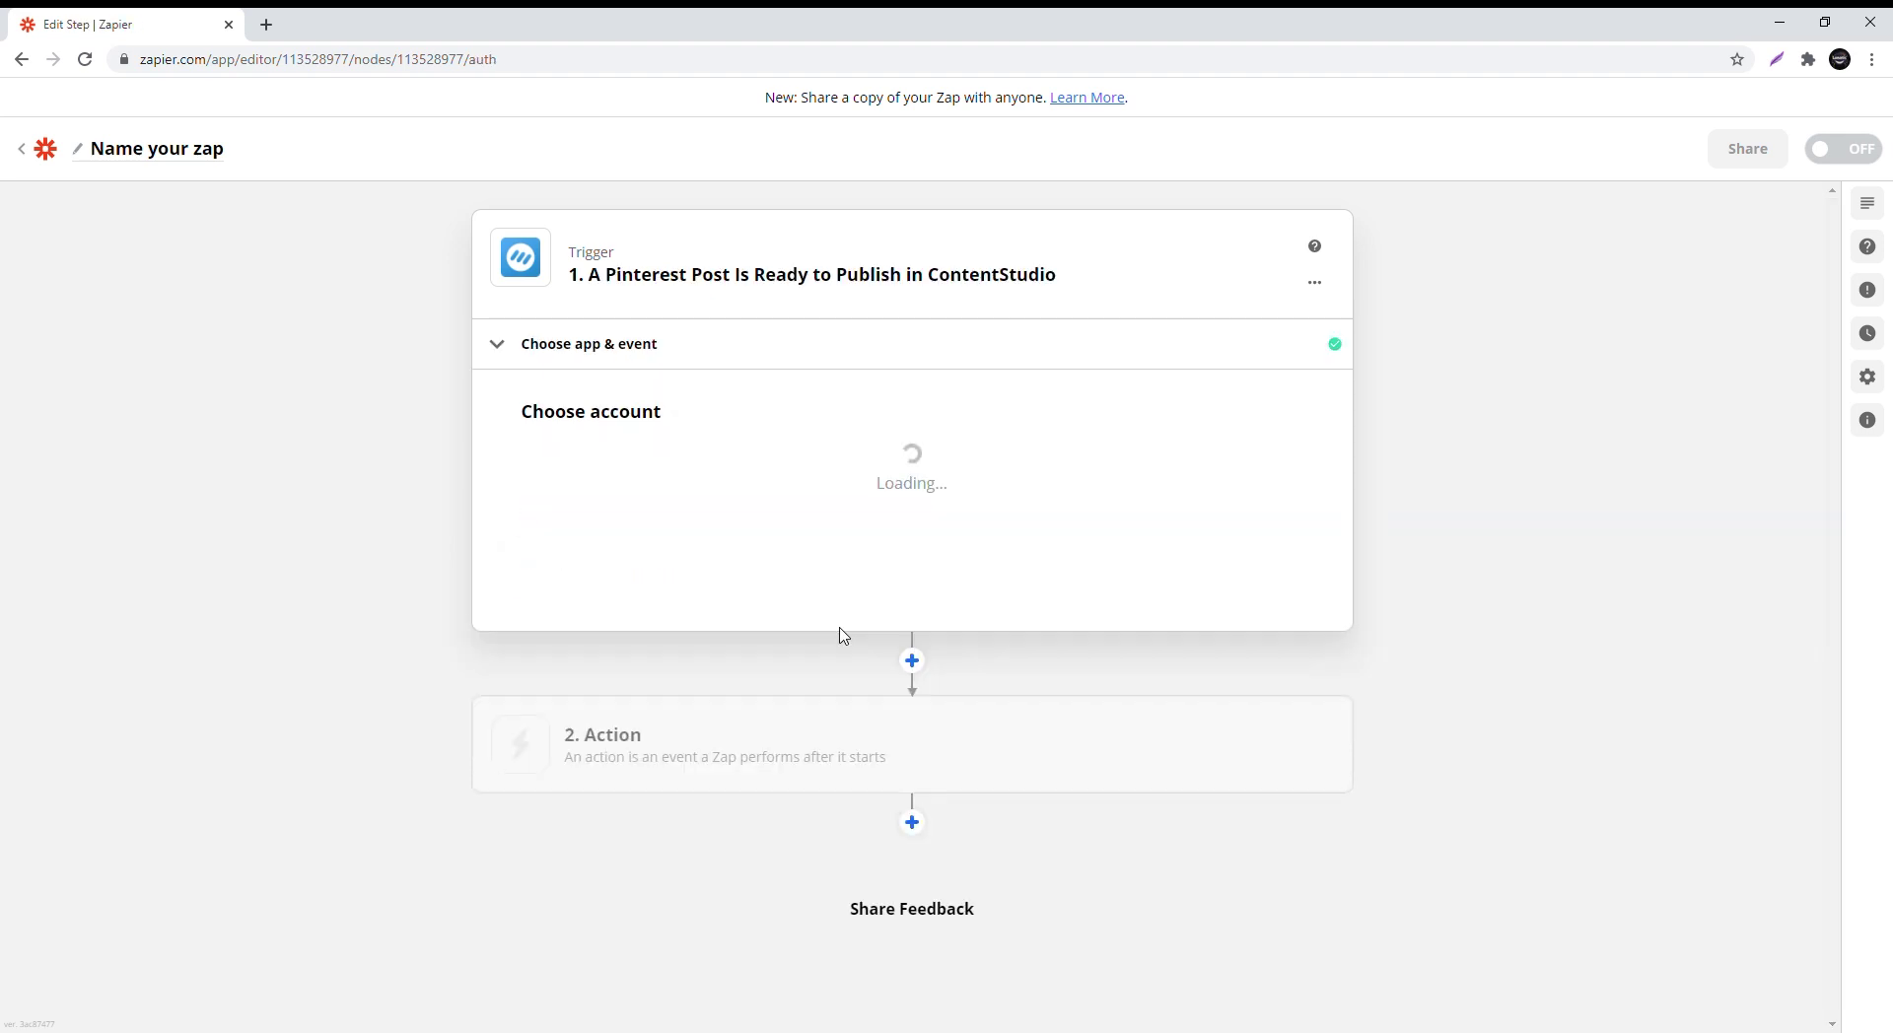
pyautogui.click(915, 498)
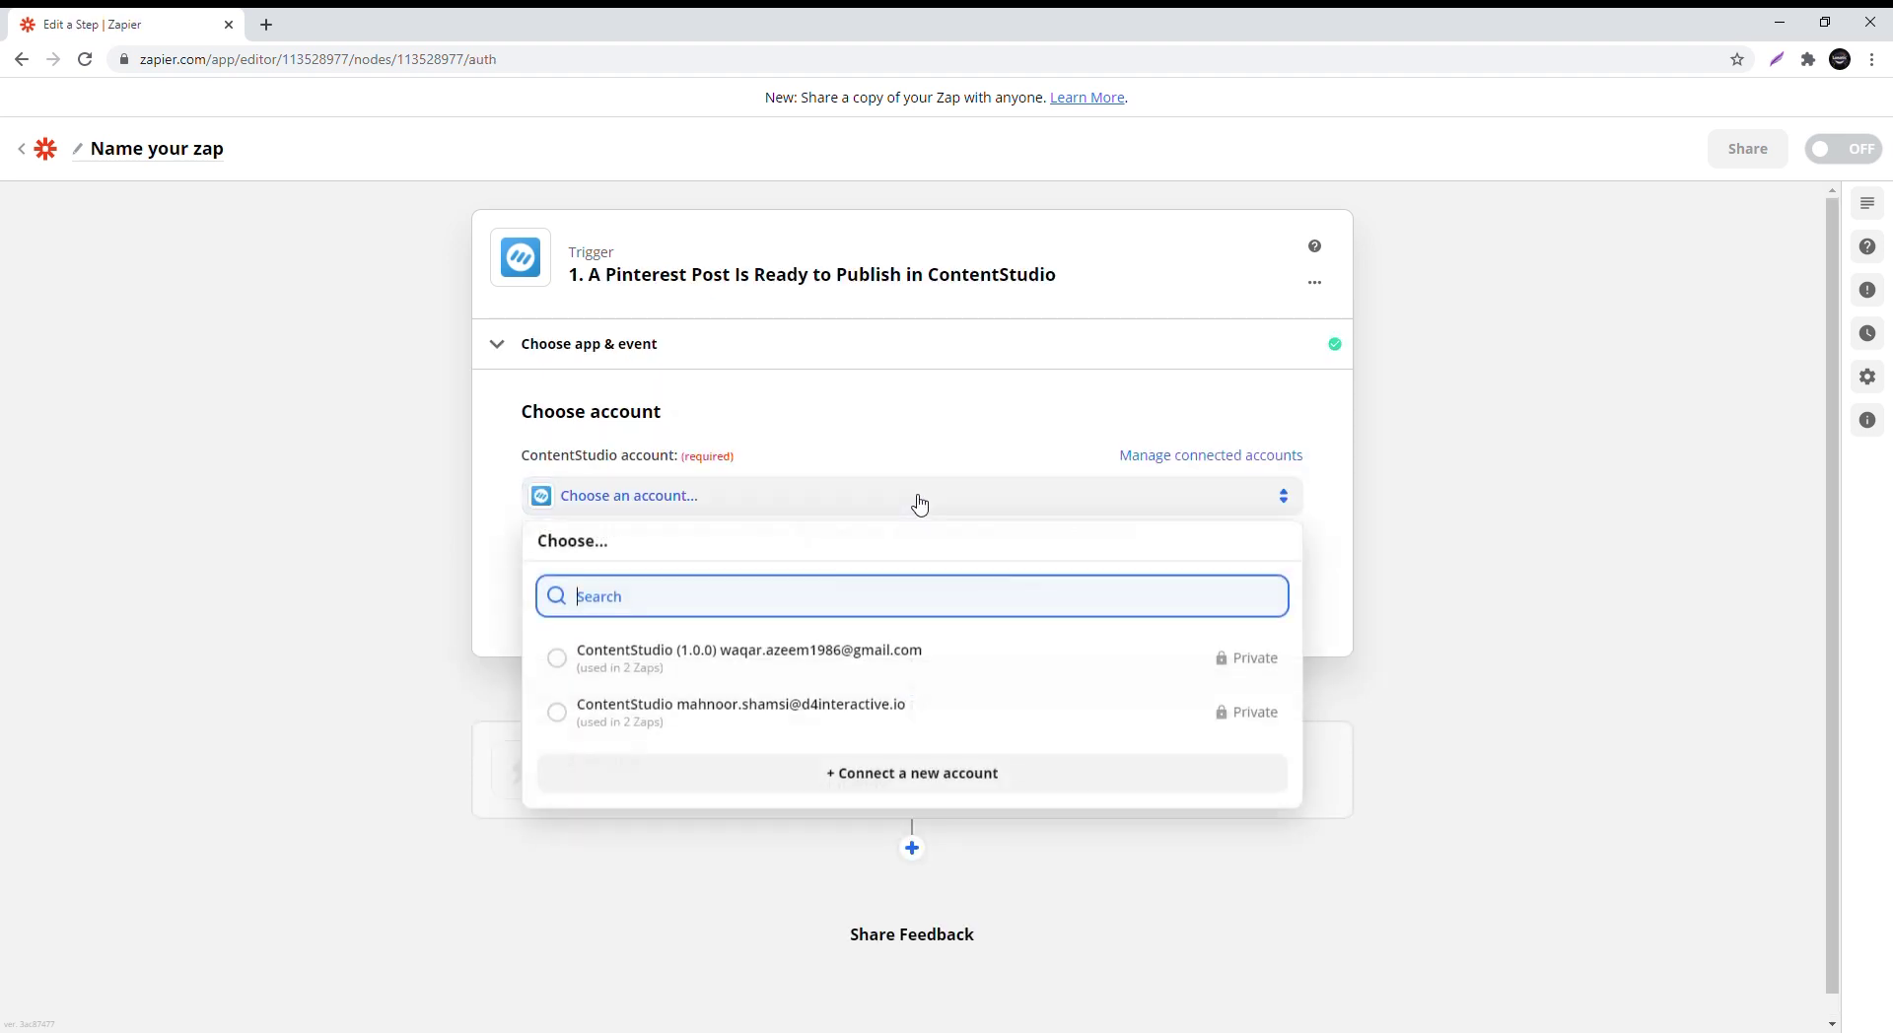
pyautogui.click(922, 702)
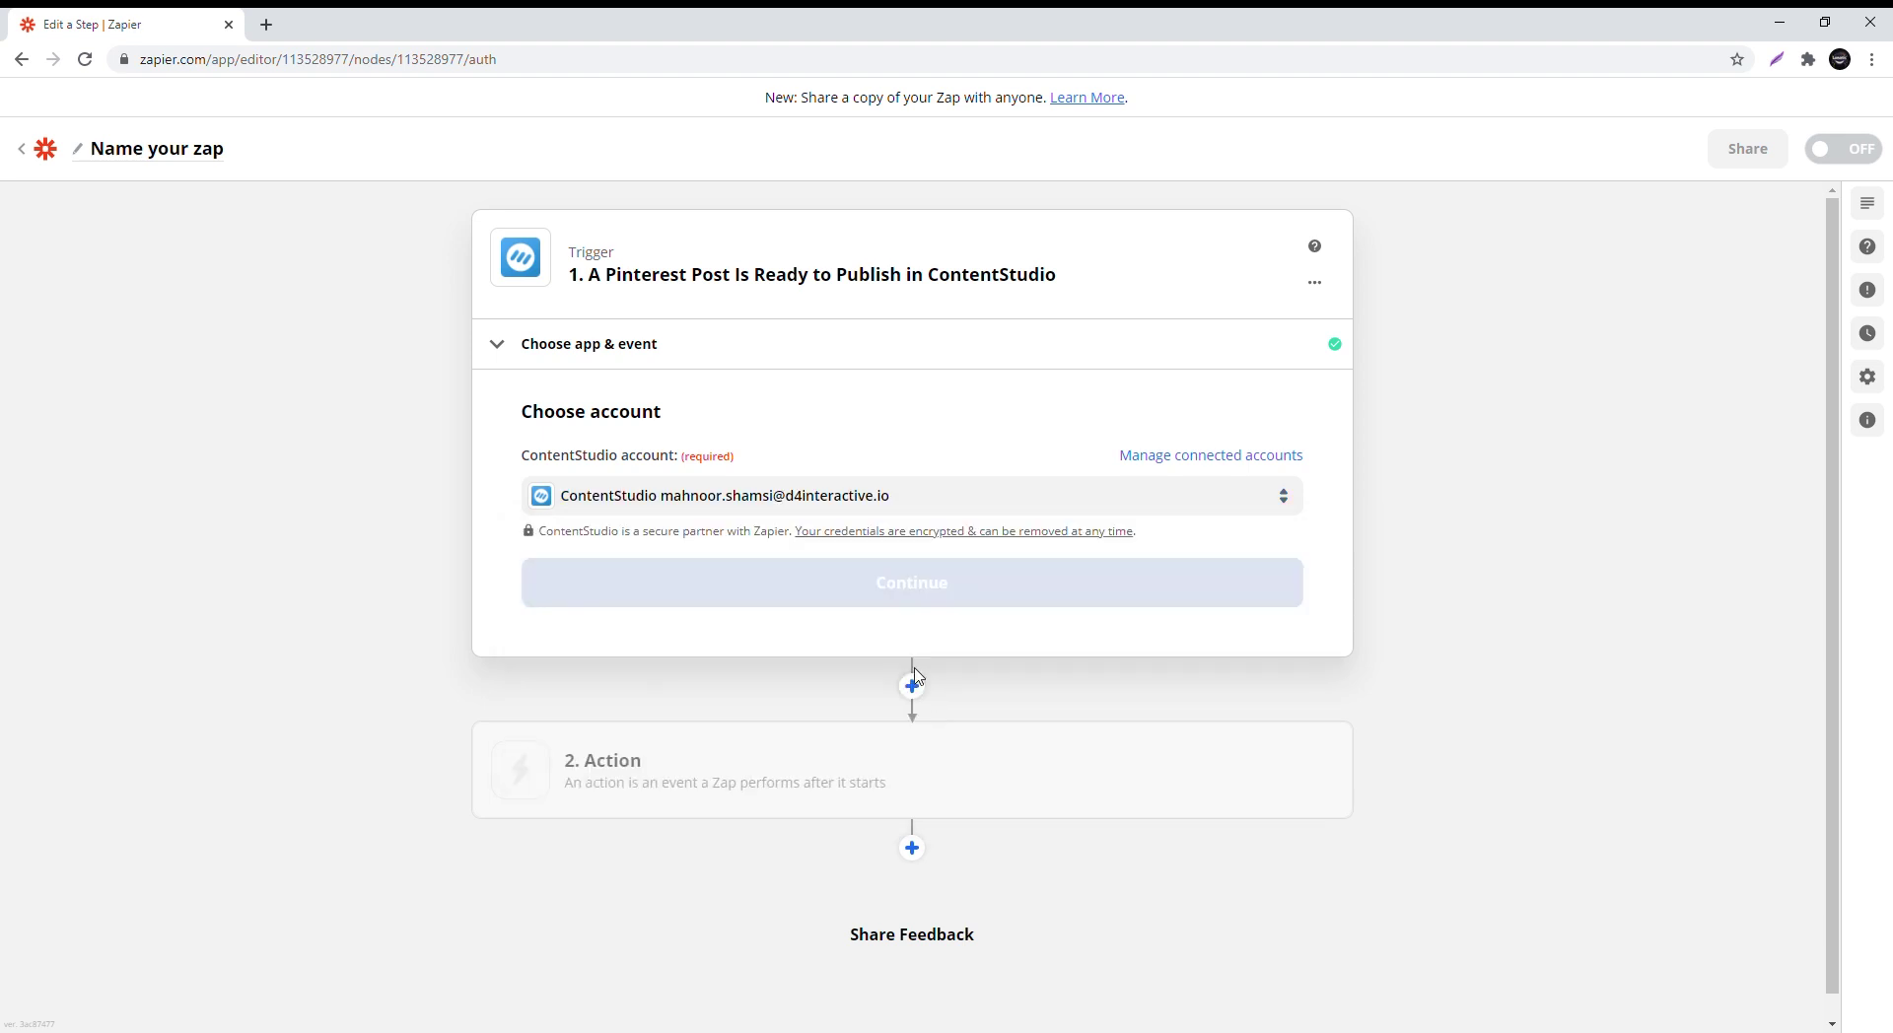
pyautogui.click(918, 600)
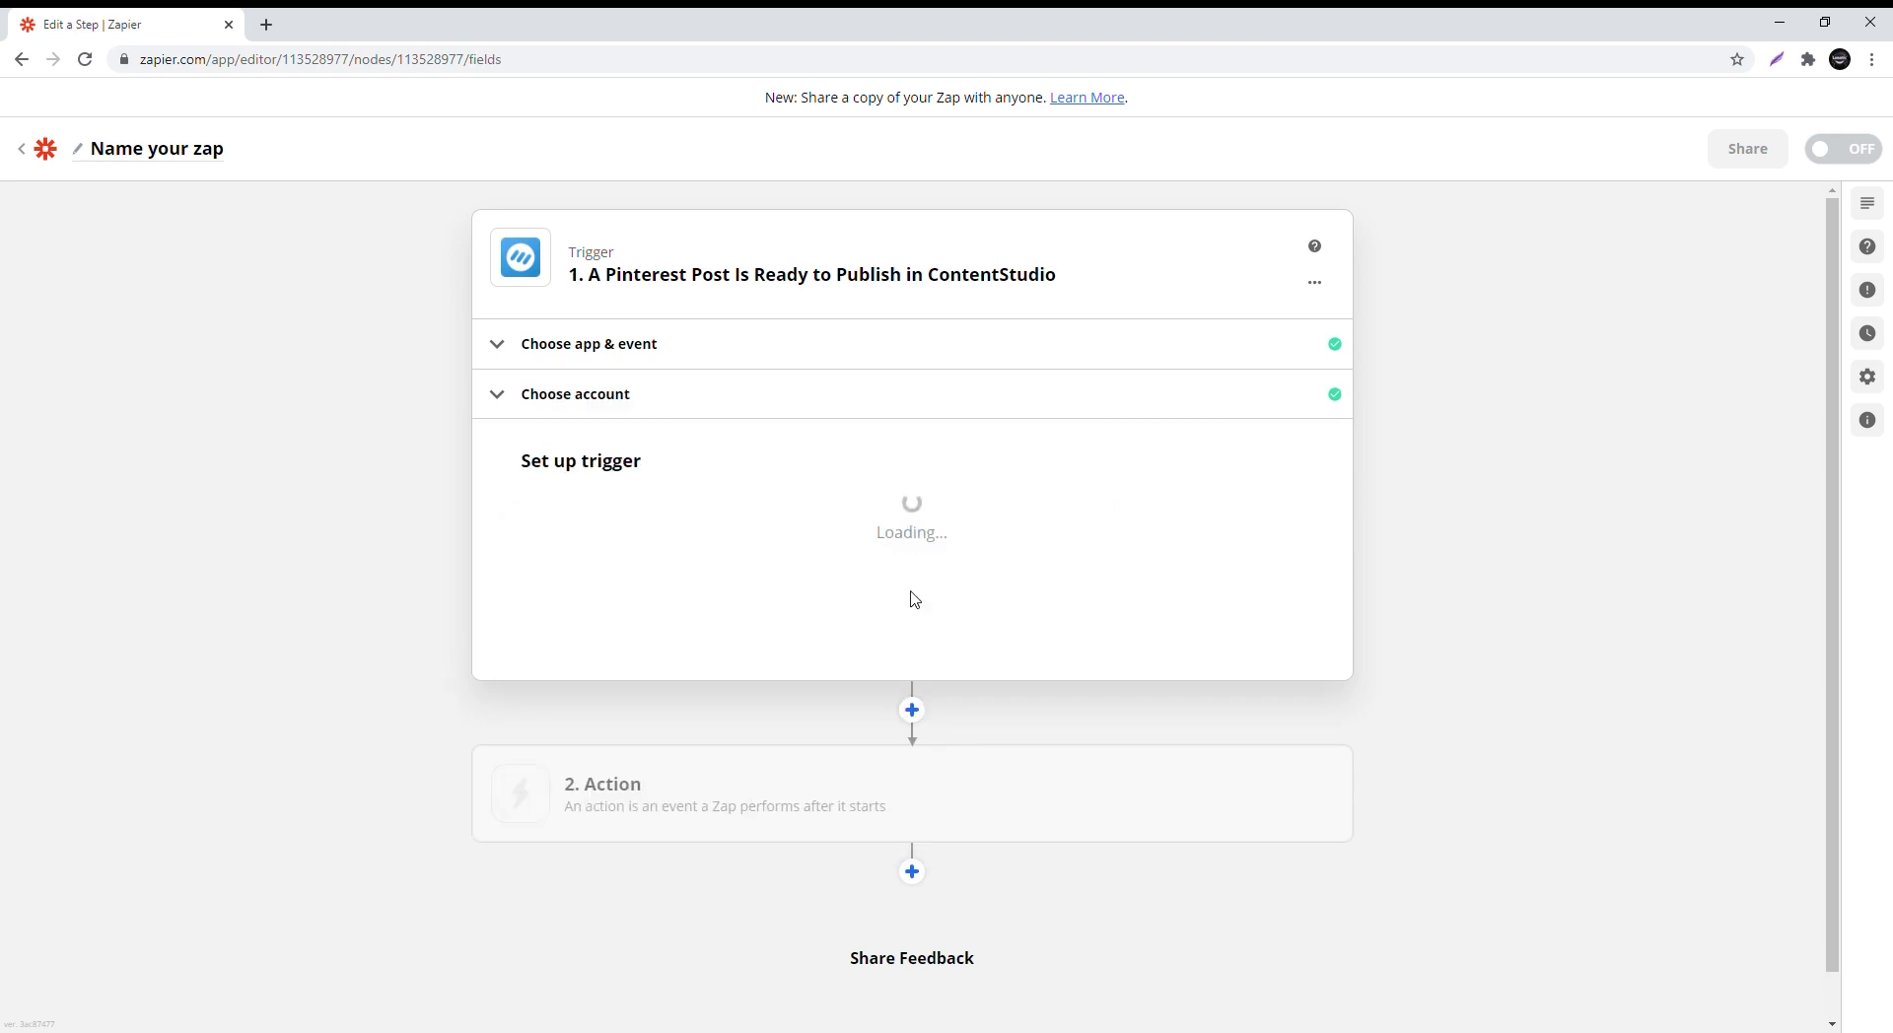
# Set the trigger's workspace to The Orange Tree and social account to office.
pyautogui.click(937, 542)
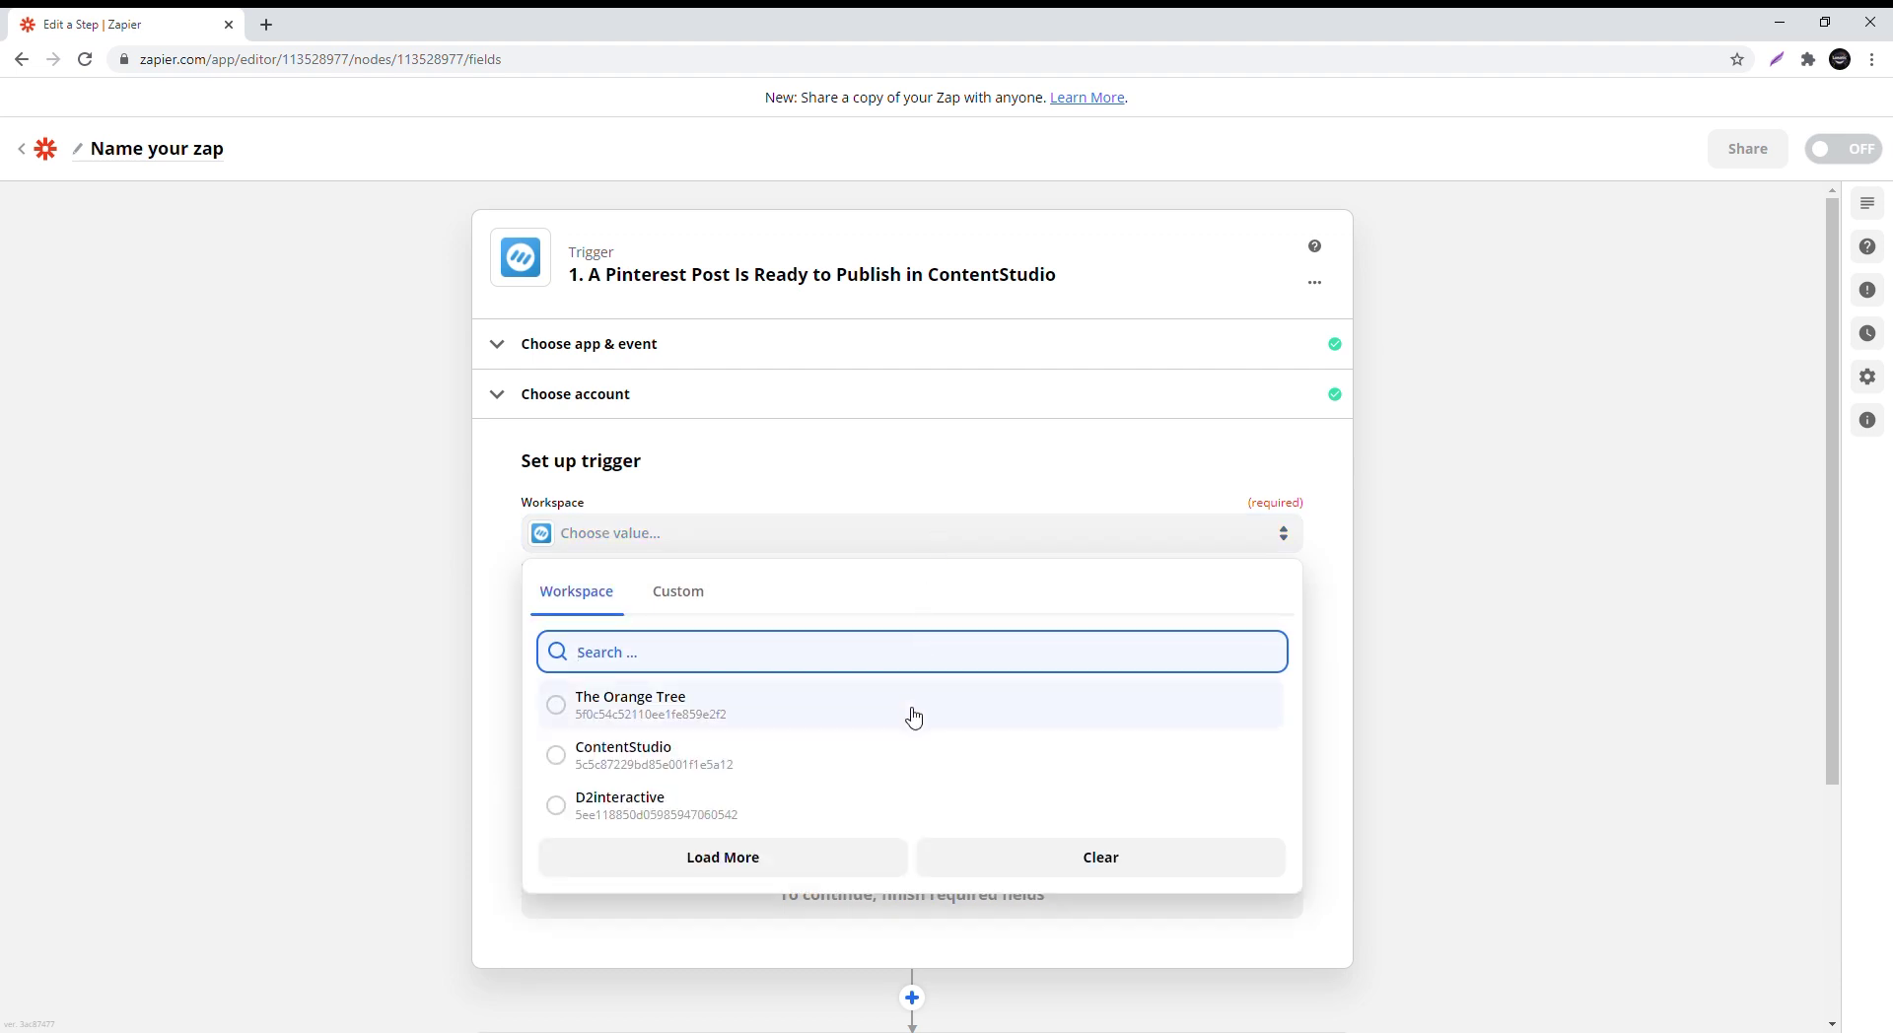
pyautogui.click(914, 718)
pyautogui.click(914, 742)
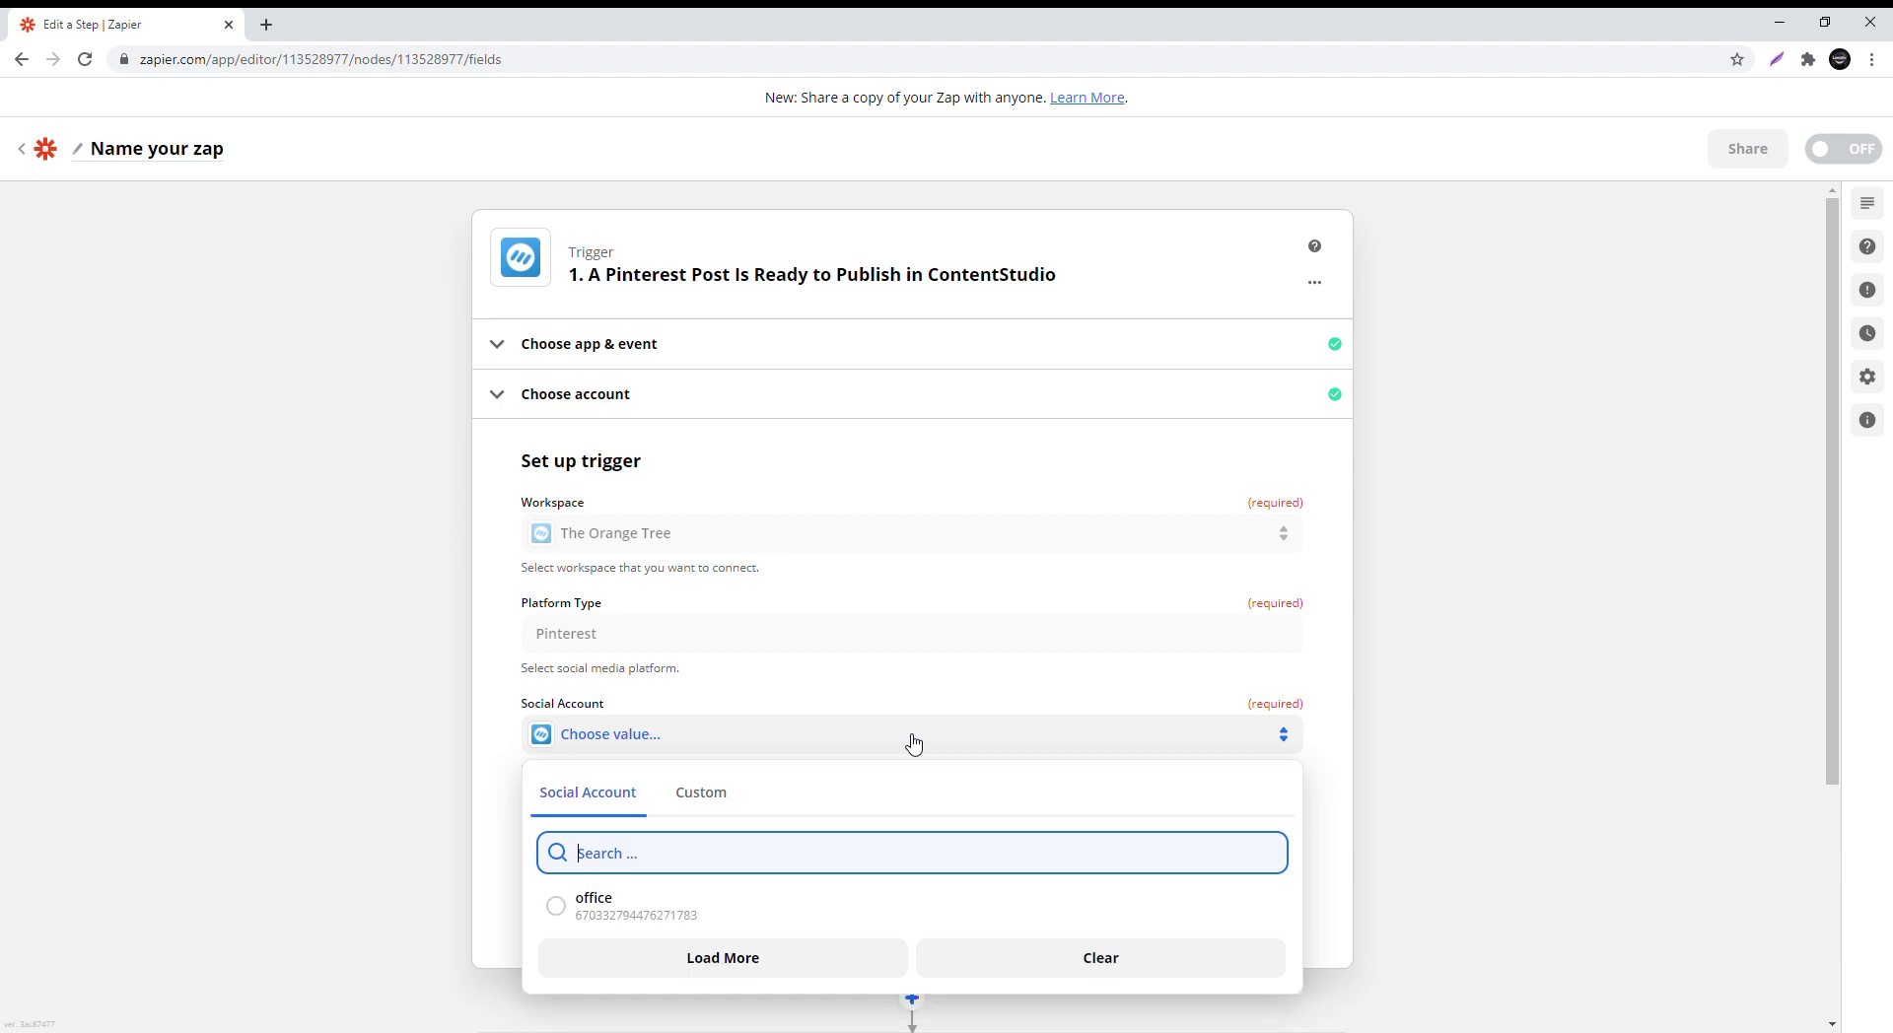
pyautogui.click(875, 906)
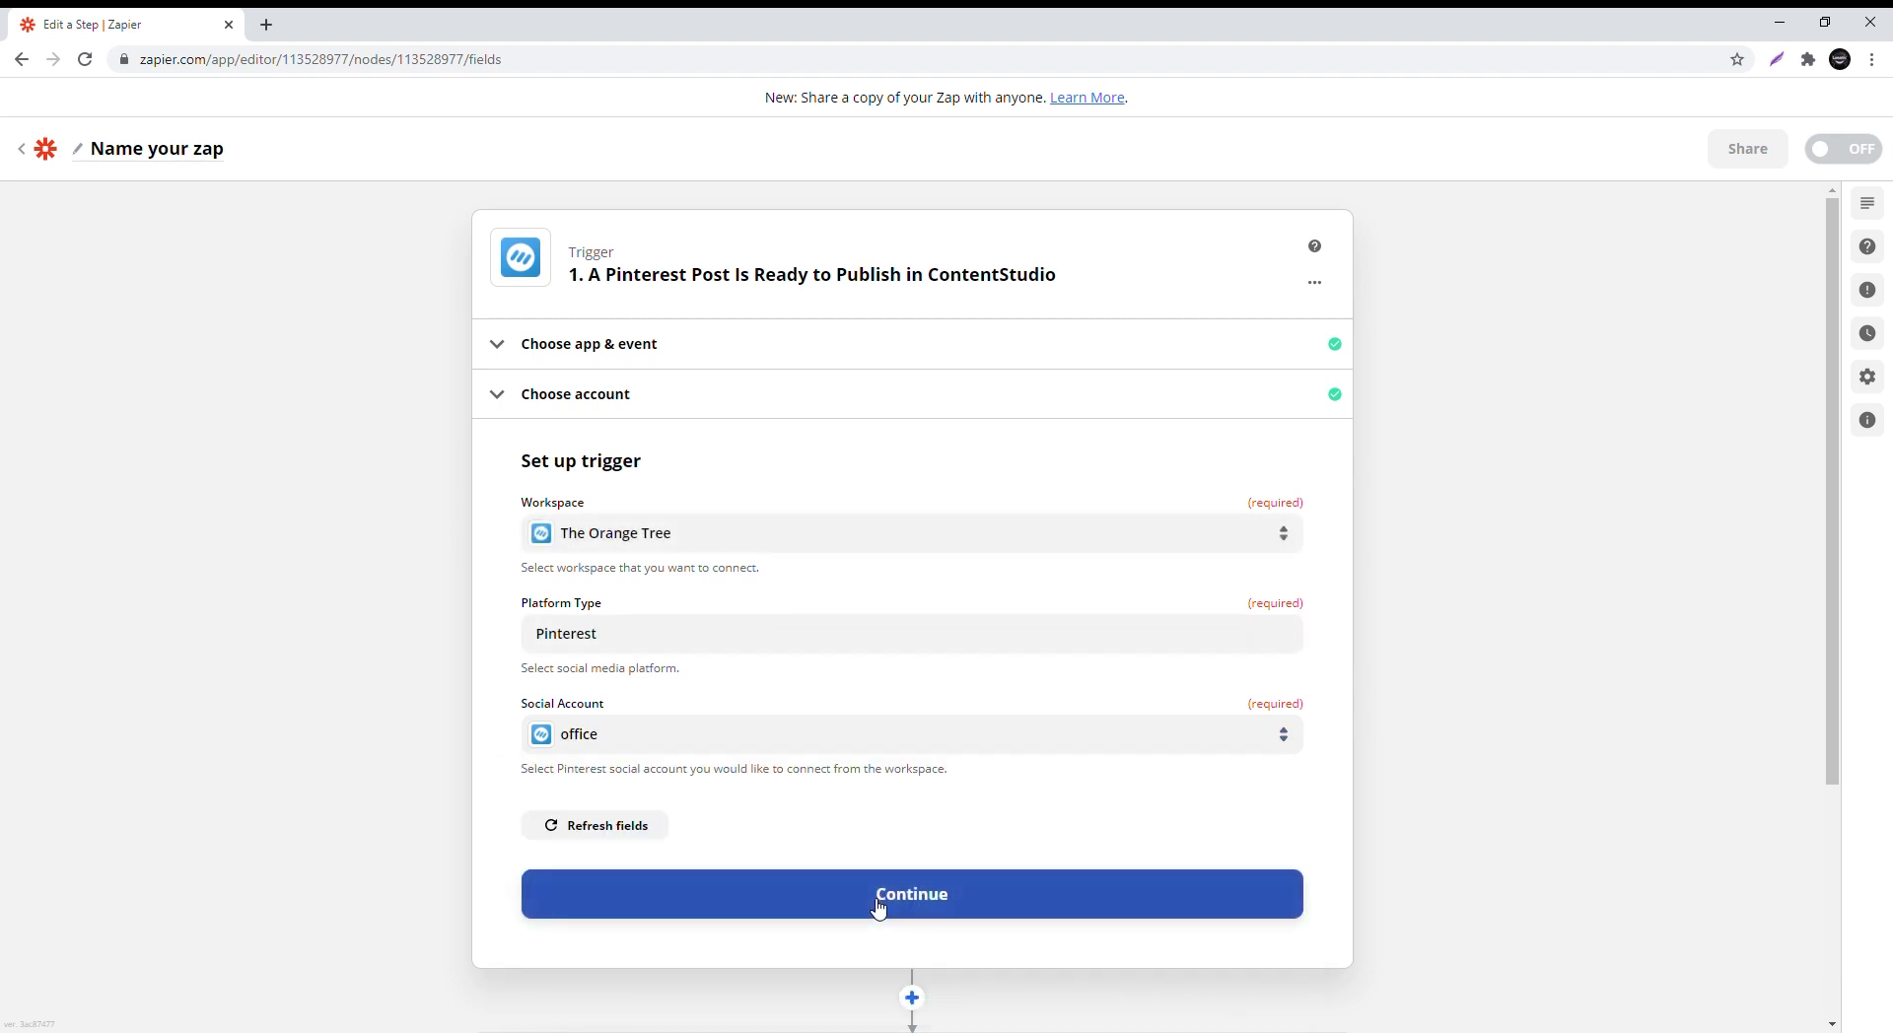
# Confirm the trigger fields and skip the trigger test.
pyautogui.click(878, 908)
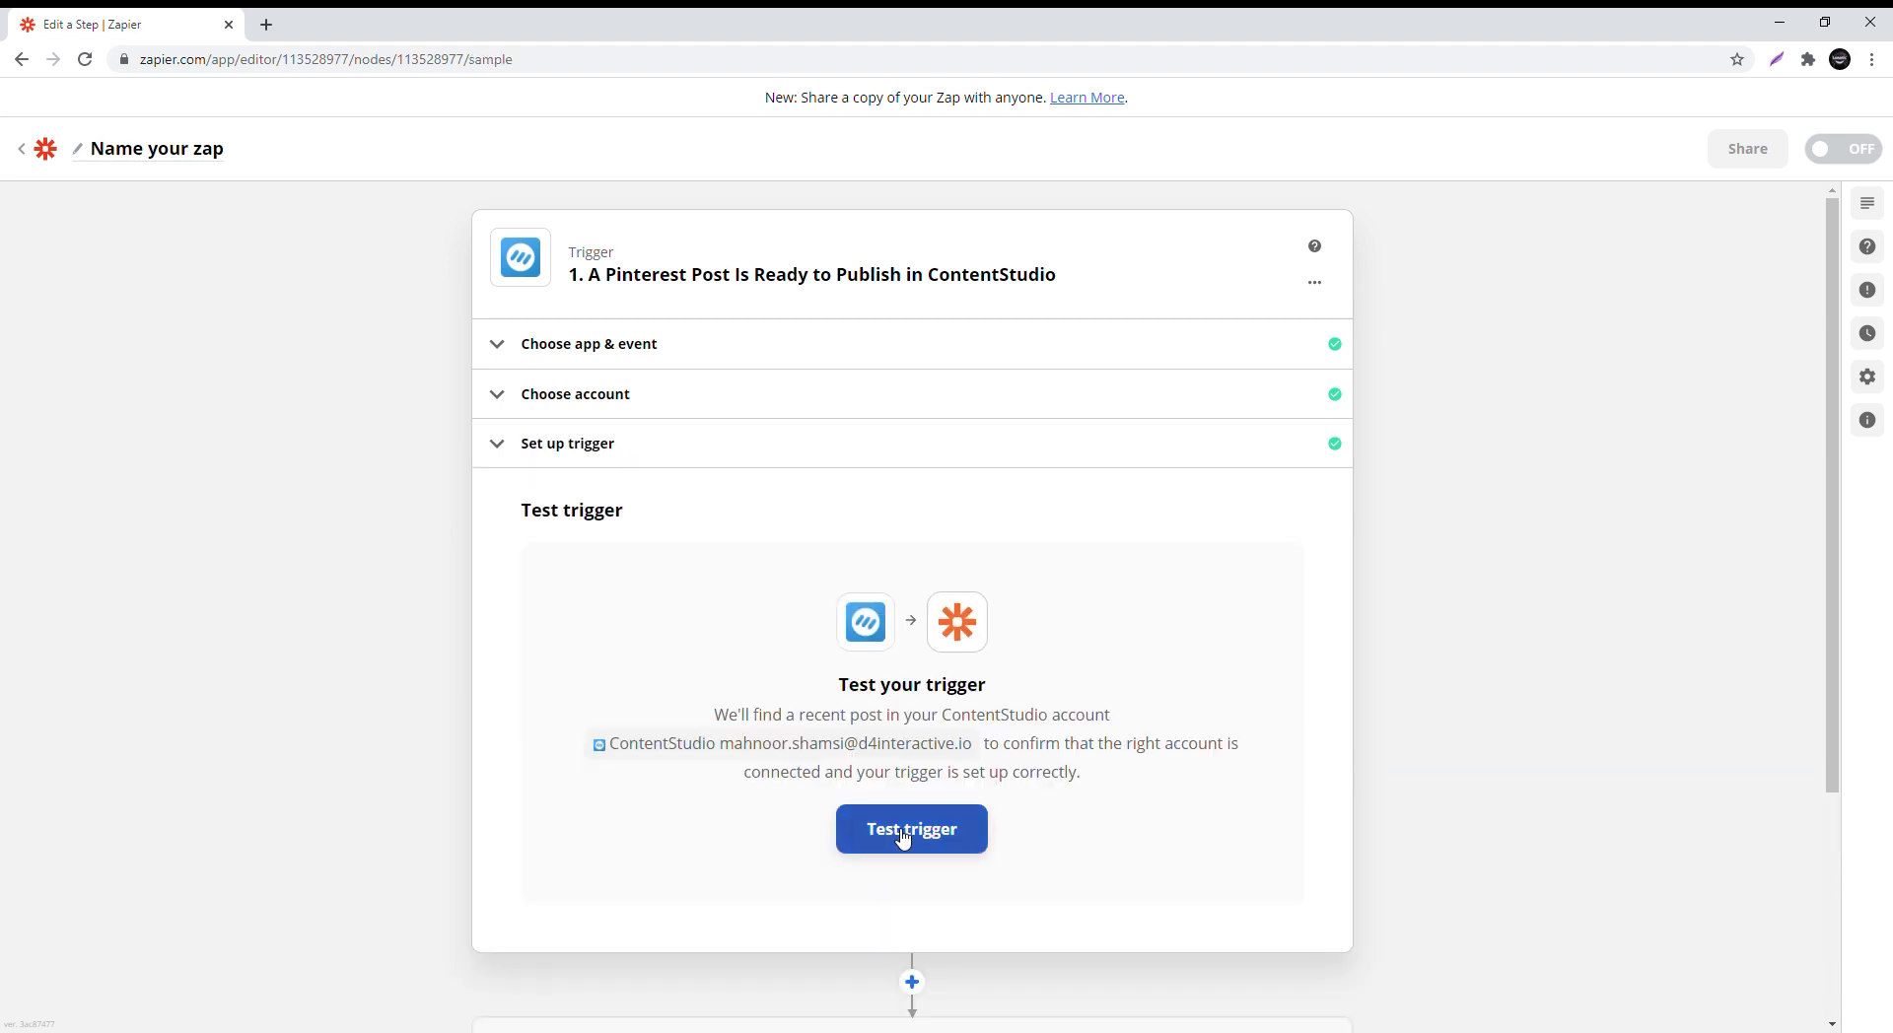
pyautogui.click(902, 834)
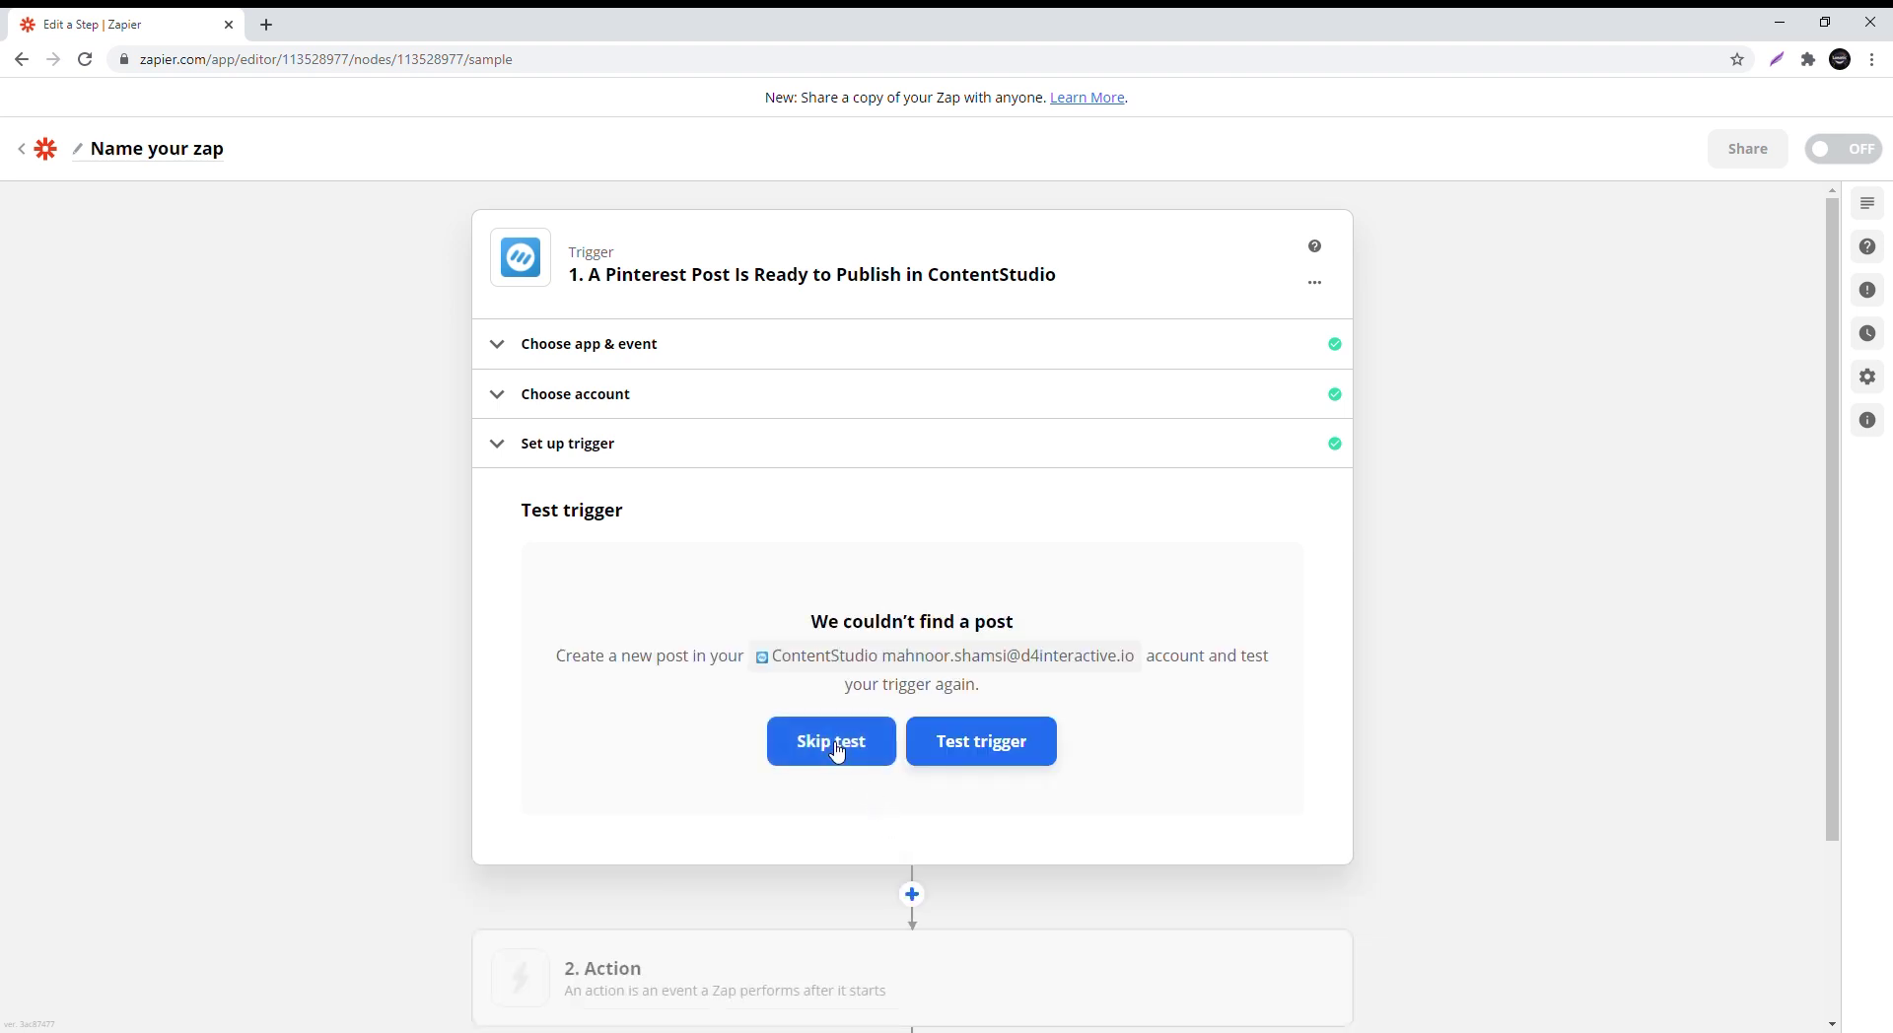
pyautogui.click(831, 745)
pyautogui.click(1014, 620)
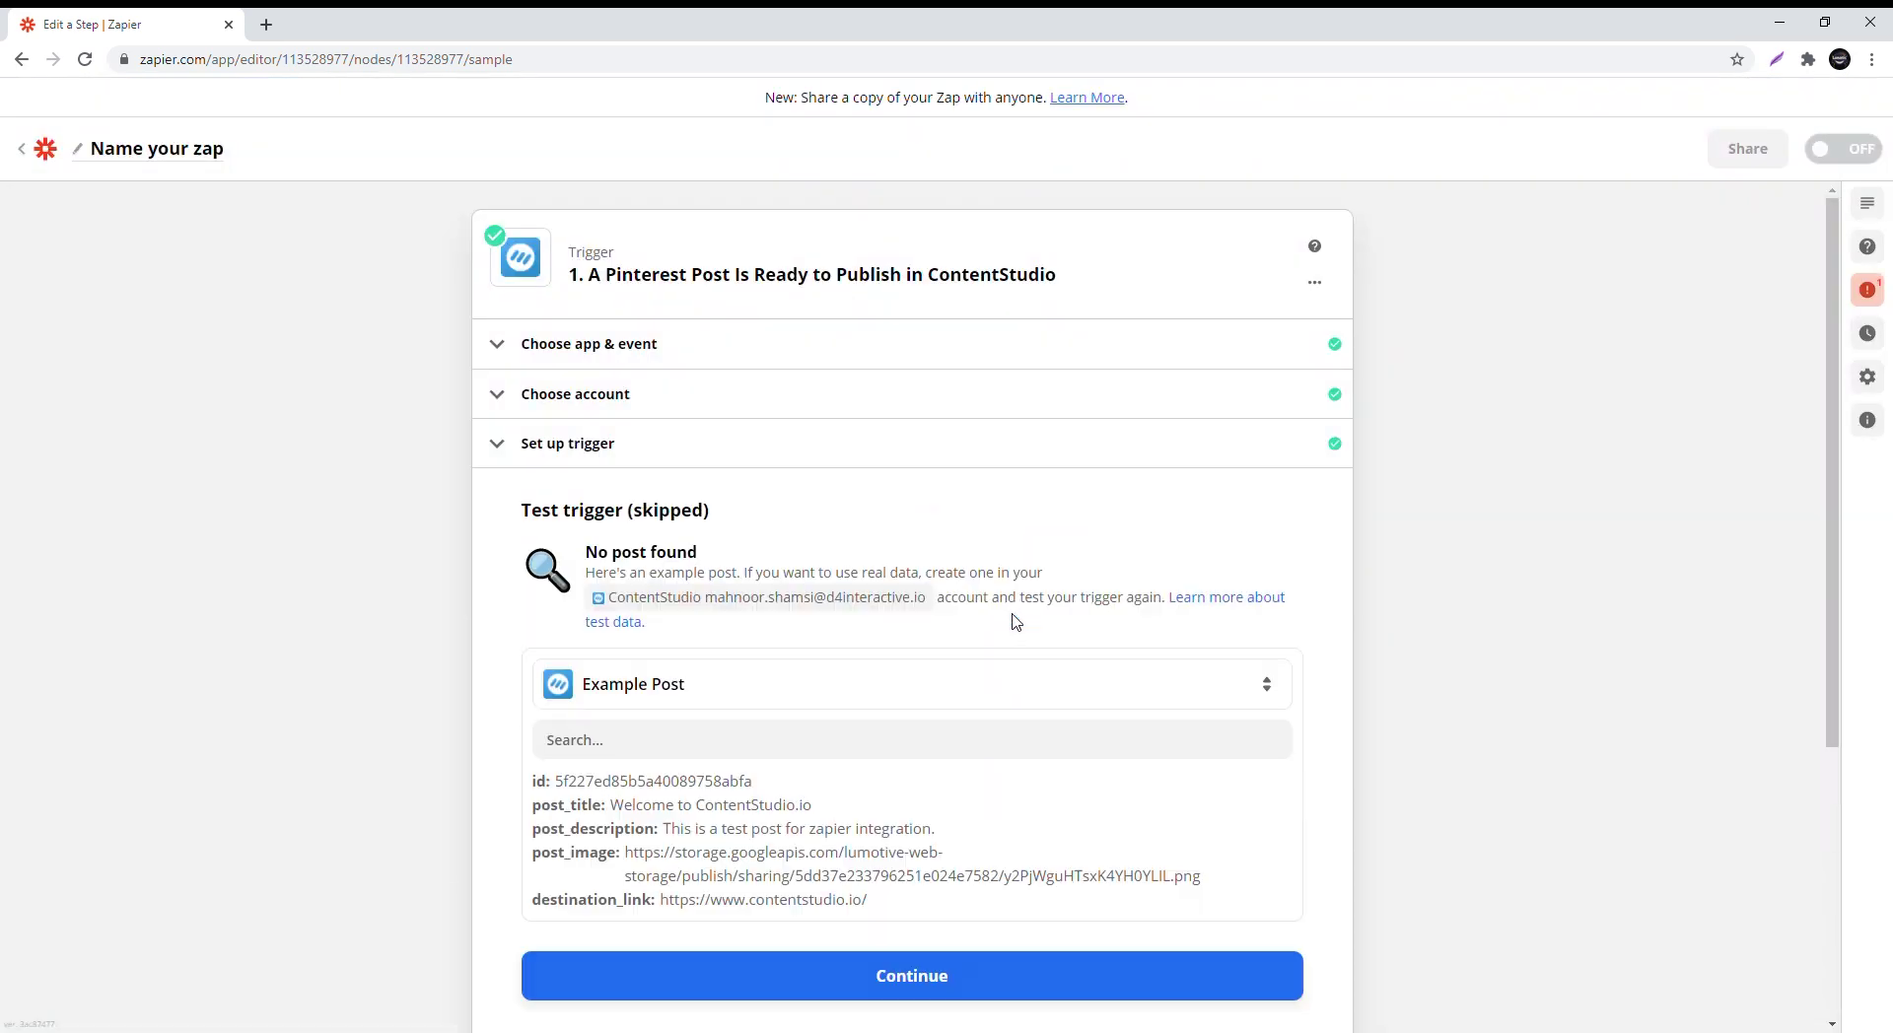
pyautogui.scroll(-1, 1014, 621)
pyautogui.click(775, 878)
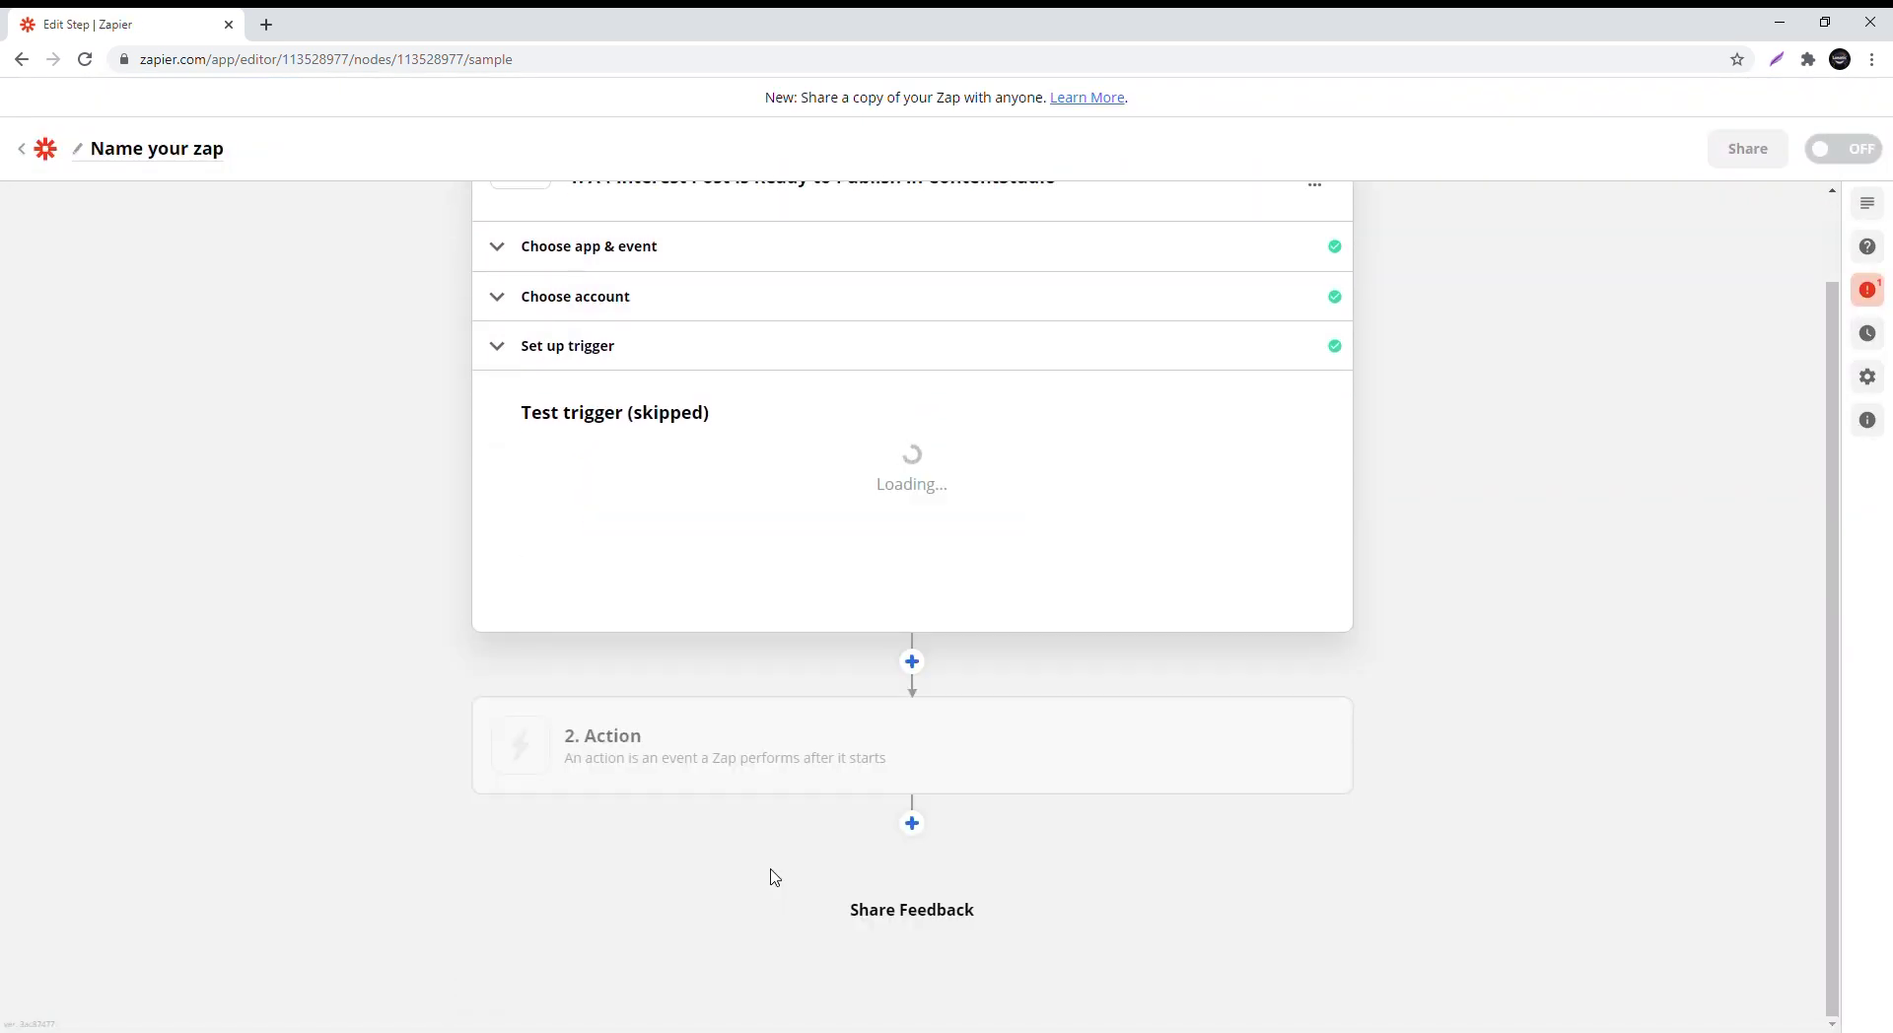
# Set the action to Pinterest's Create Pin using the connected Pinterest account.
pyautogui.write('pint')
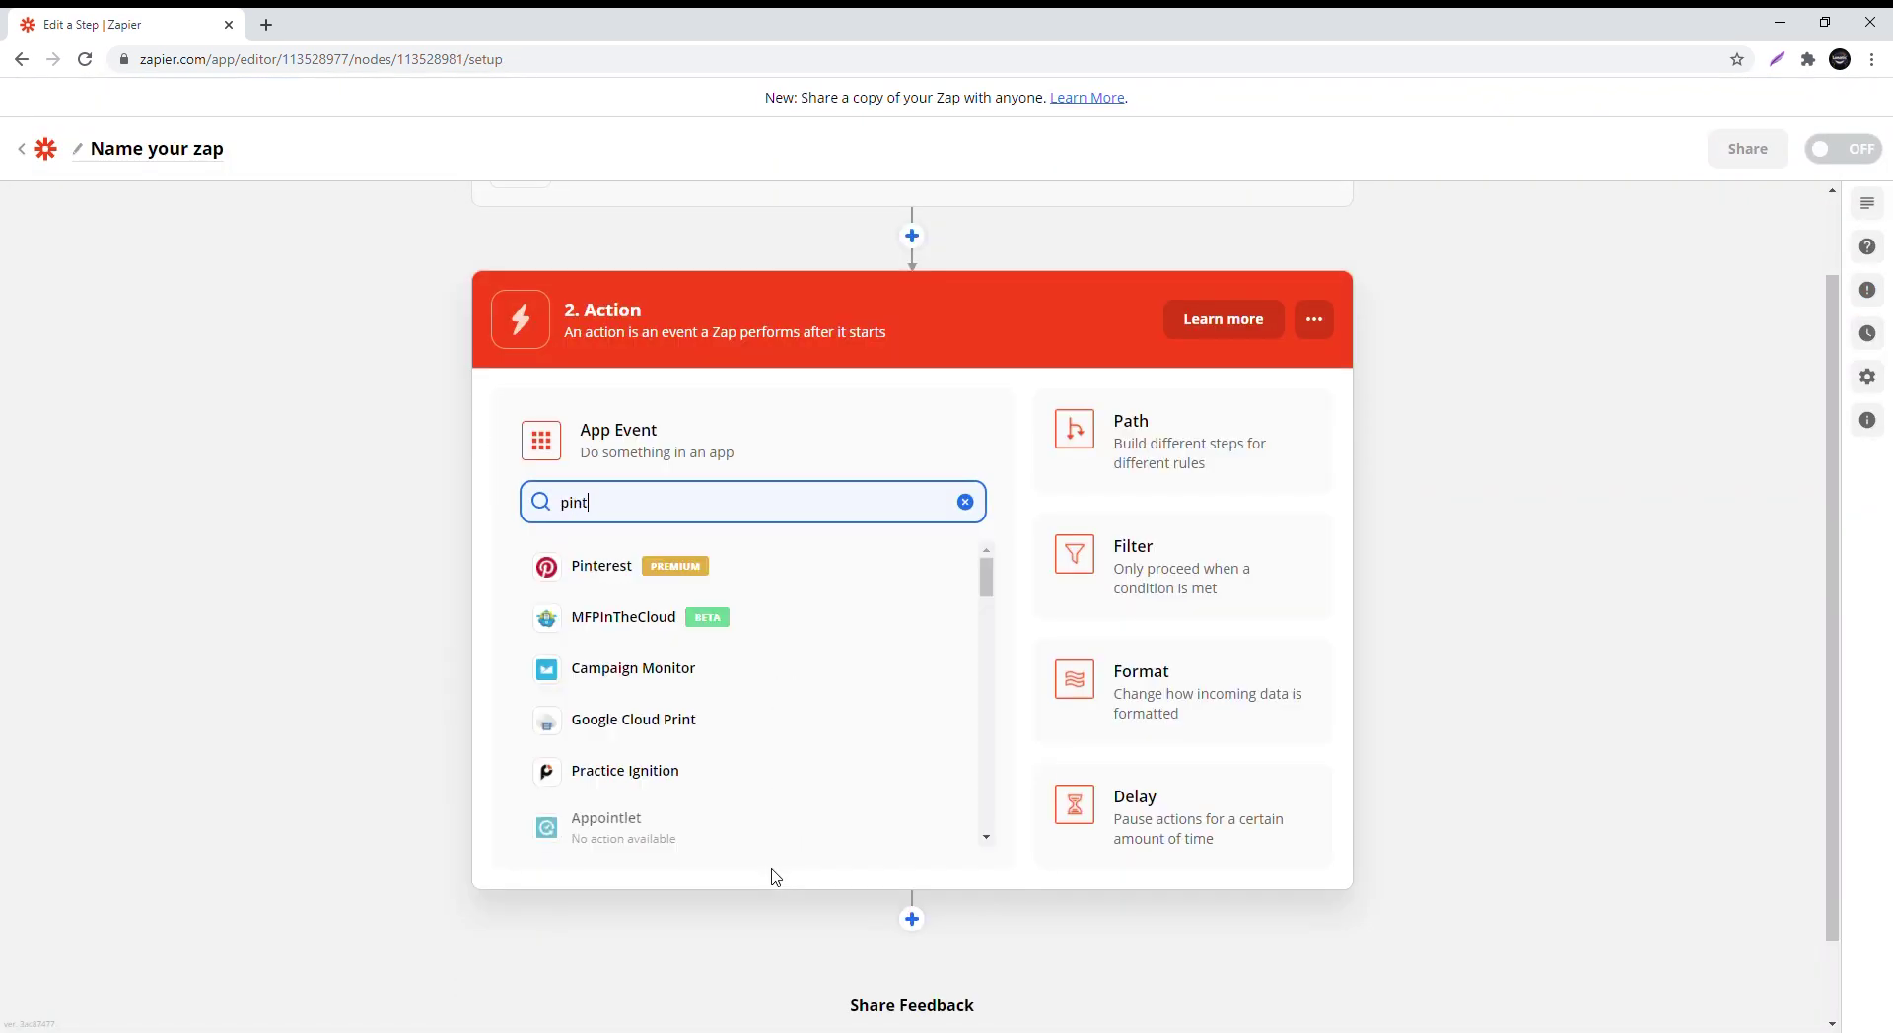
pyautogui.click(633, 584)
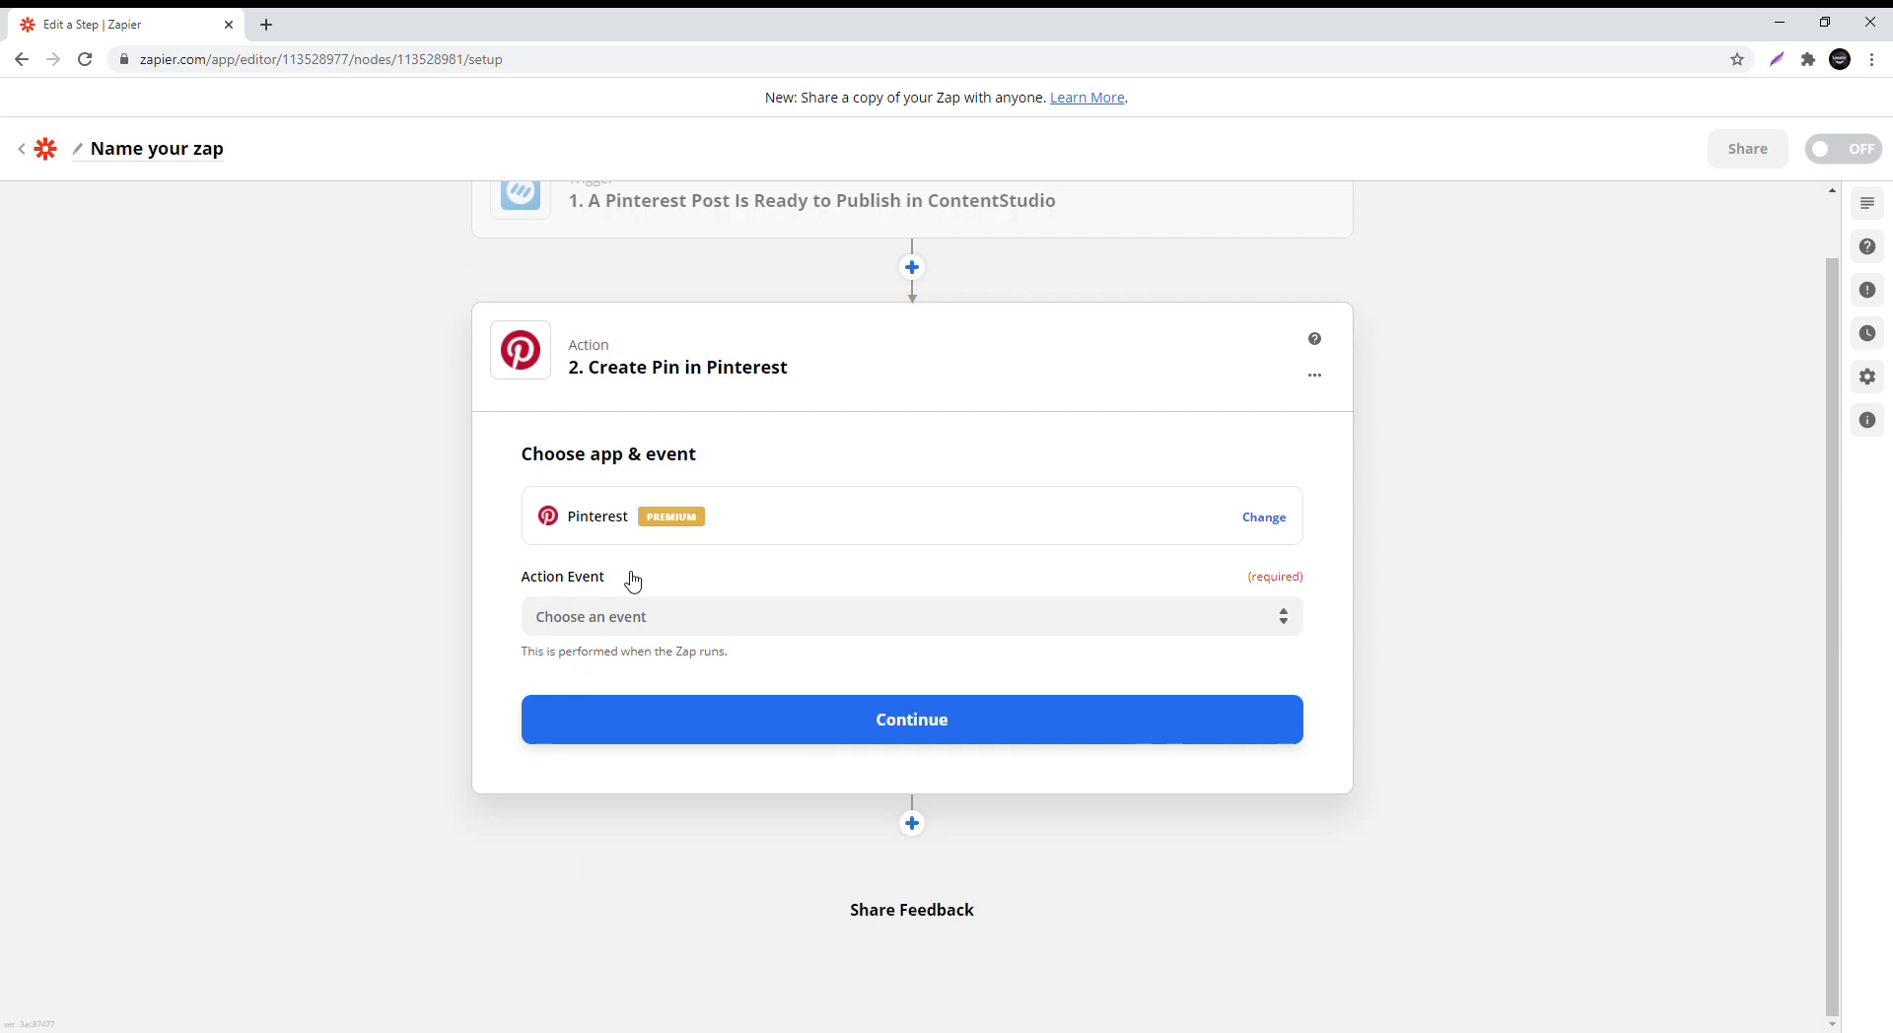
pyautogui.click(710, 627)
pyautogui.click(707, 702)
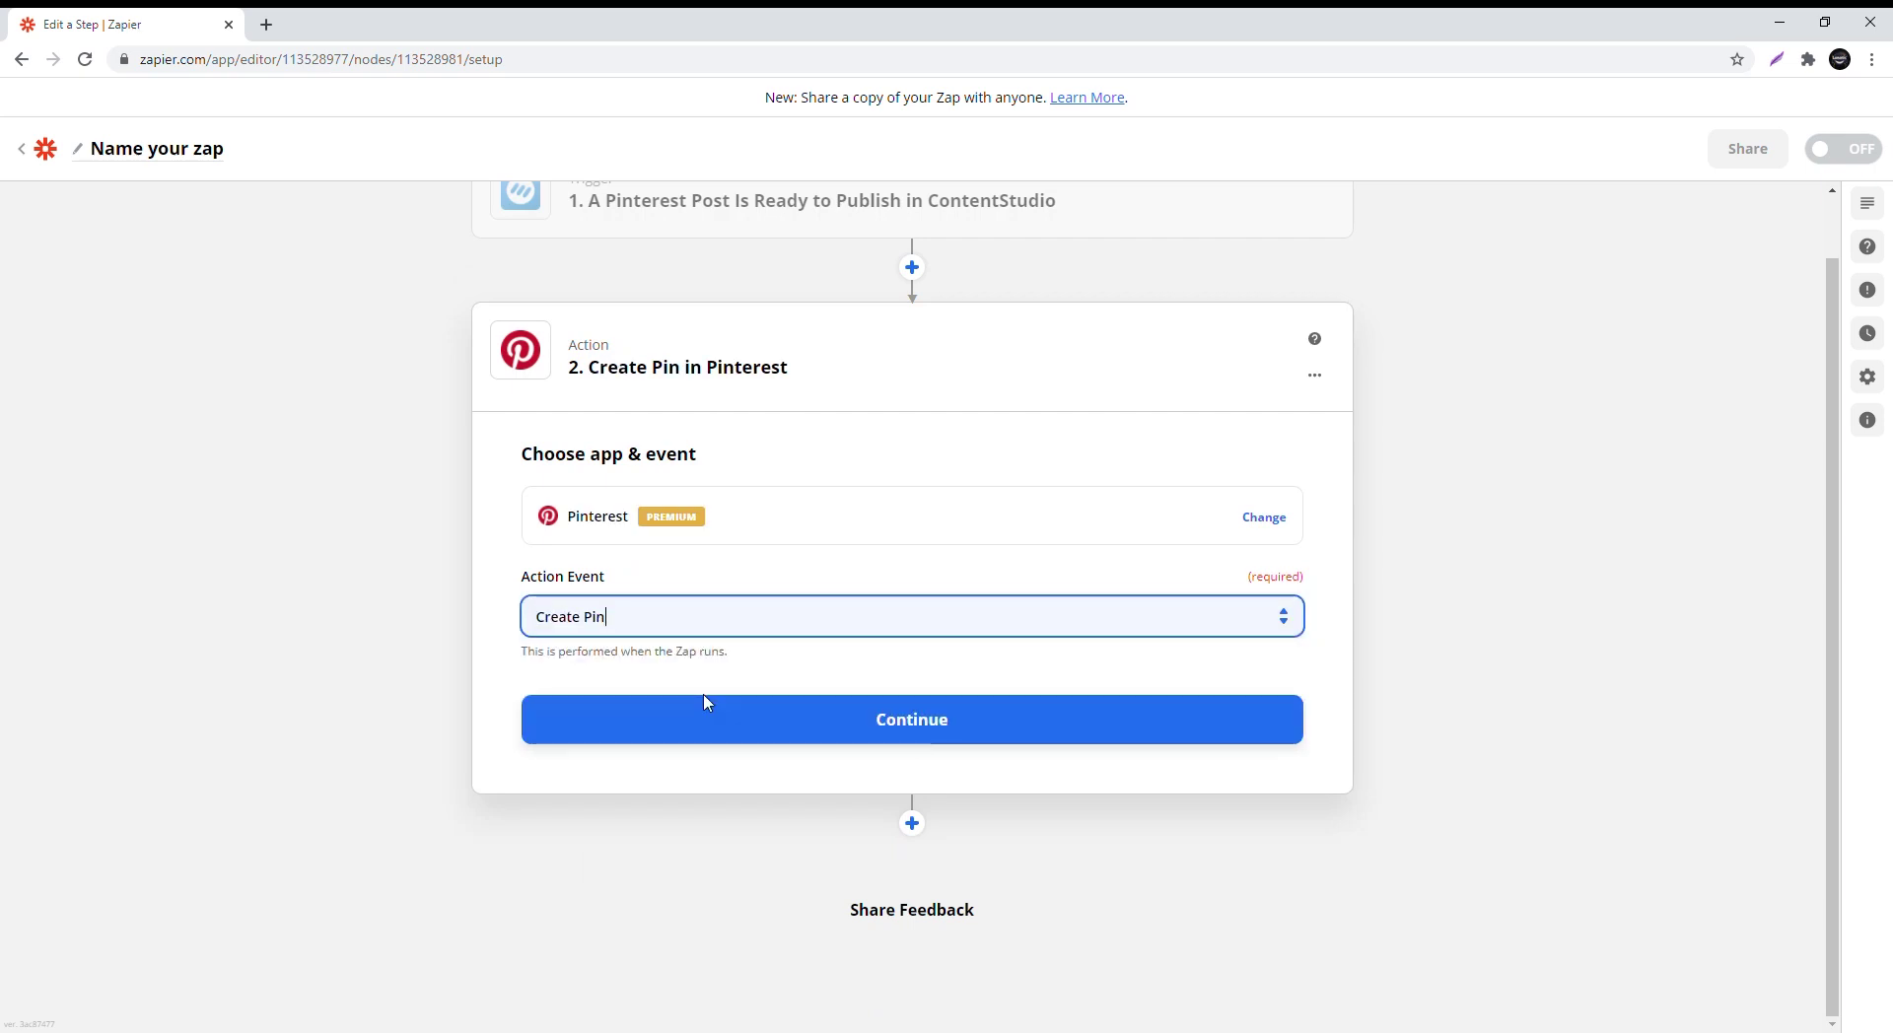
pyautogui.click(795, 729)
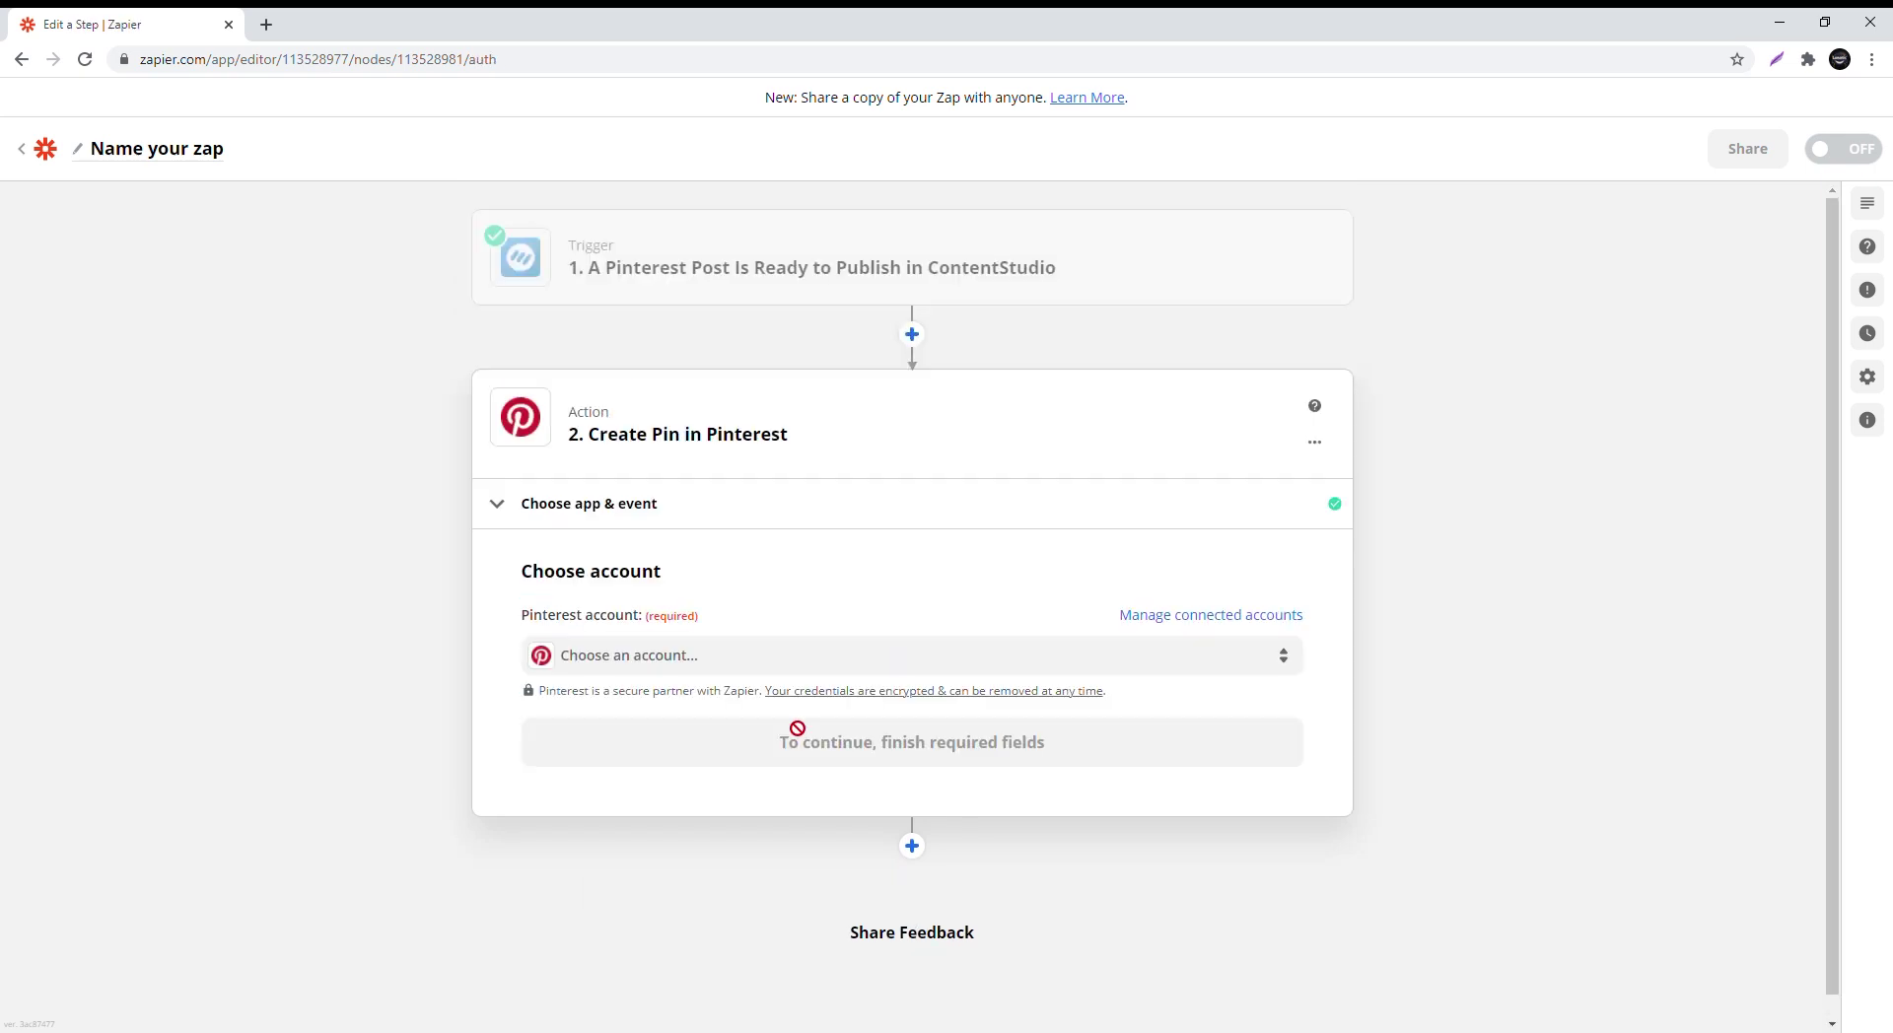
pyautogui.click(921, 662)
pyautogui.click(893, 824)
# Confirm the Pinterest account and choose the office board for the pin.
pyautogui.click(898, 751)
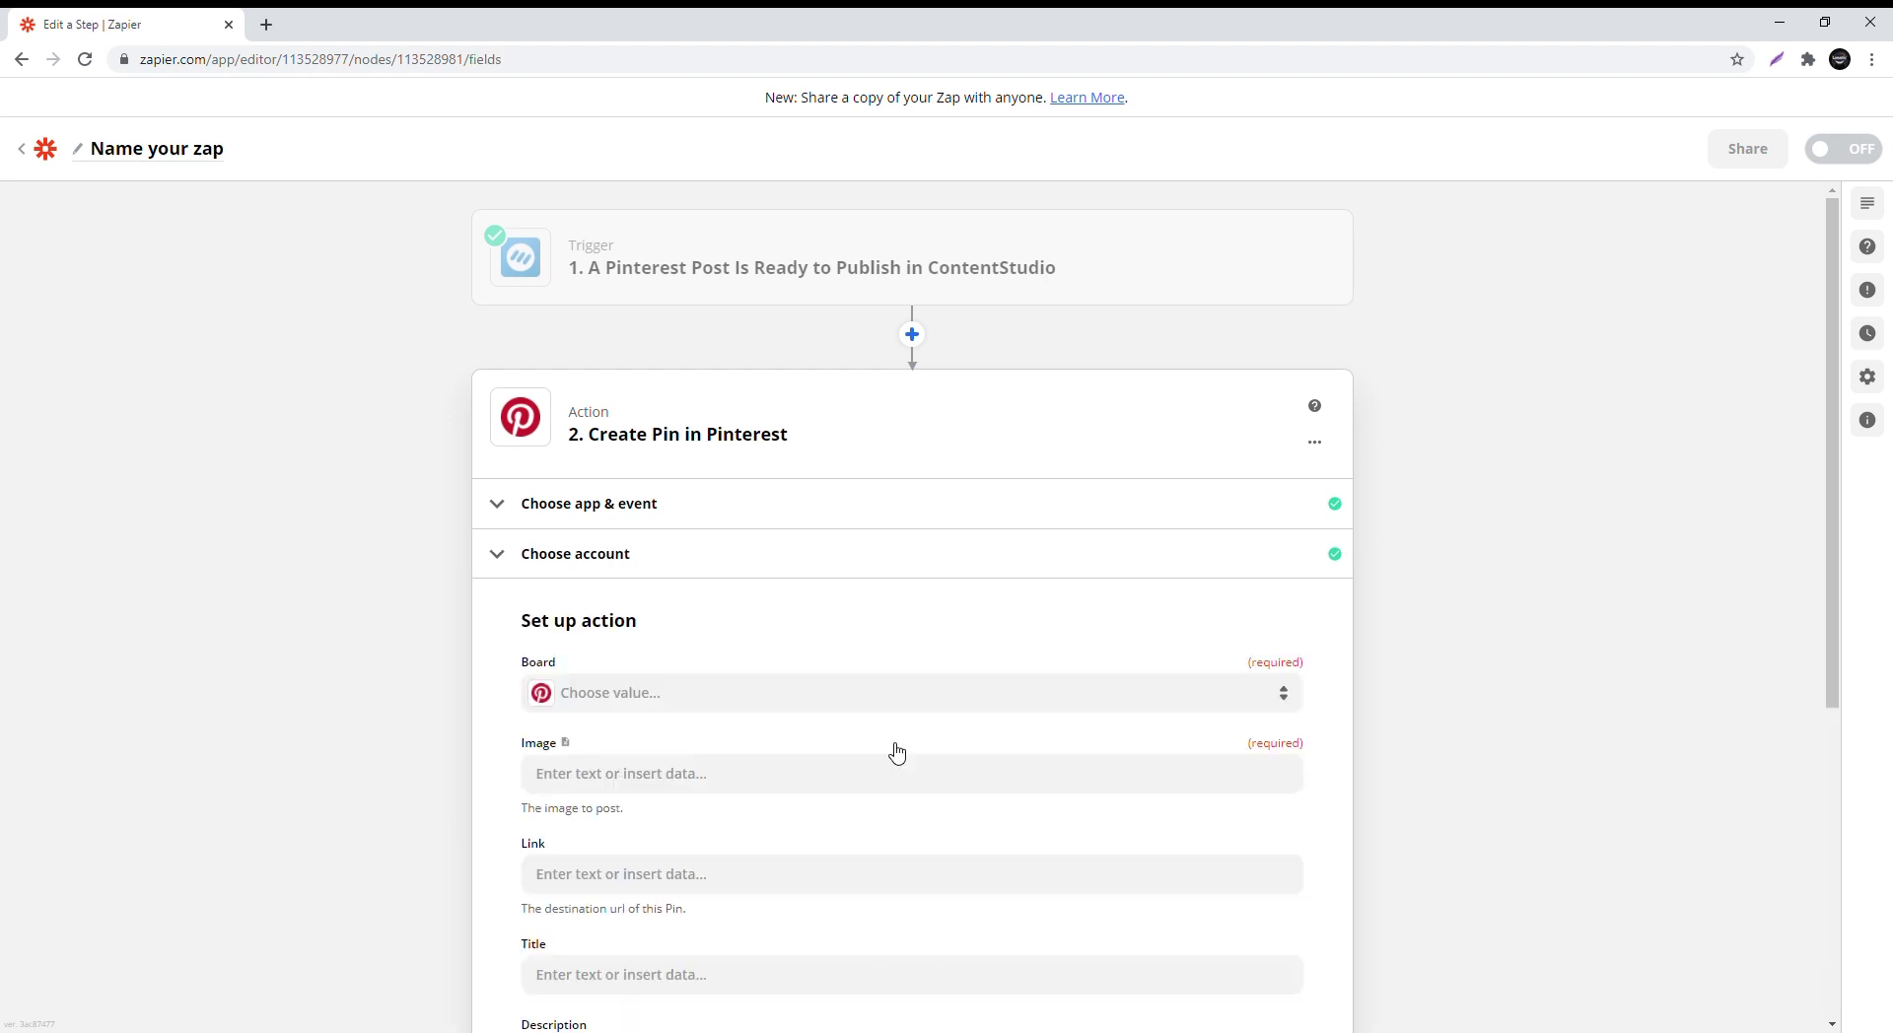
pyautogui.click(870, 407)
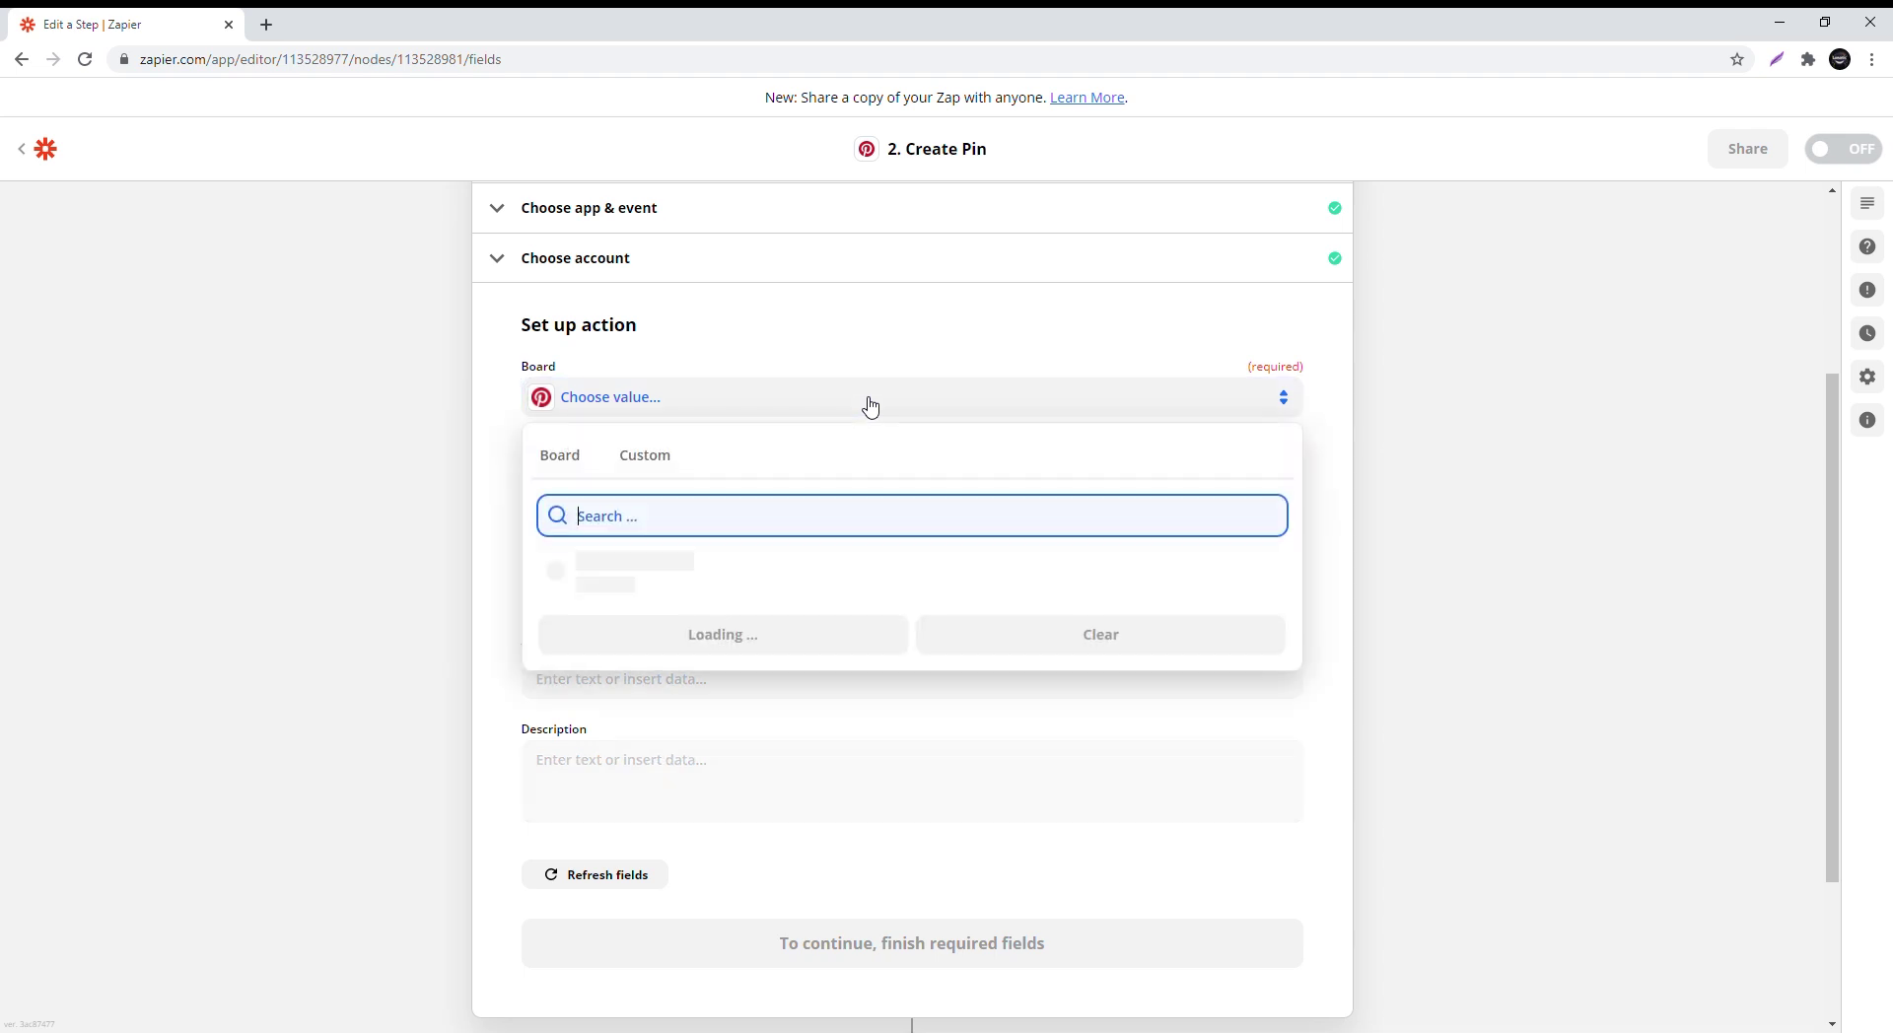
pyautogui.click(895, 564)
# Map 1. Post Image, 1. Destination Link and 1. Post Title into the pin's Image, Link and Title.
pyautogui.click(891, 489)
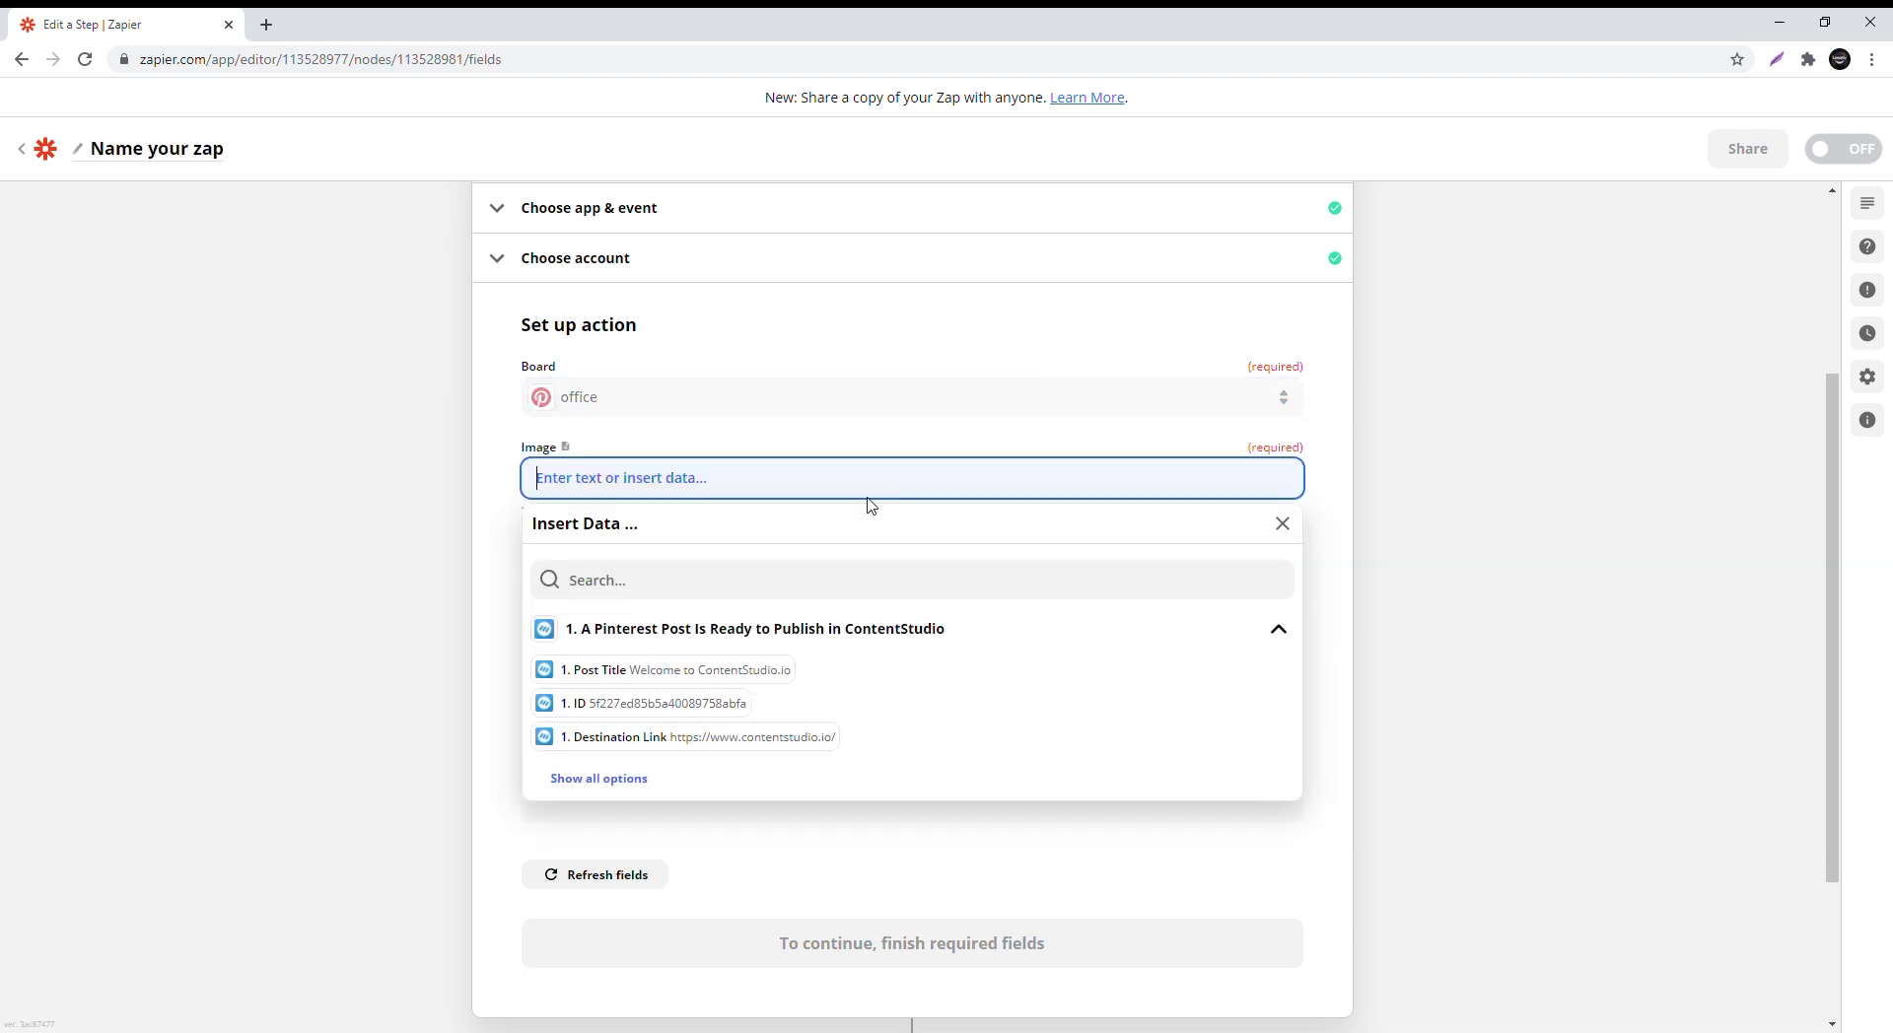
pyautogui.click(629, 774)
pyautogui.click(653, 807)
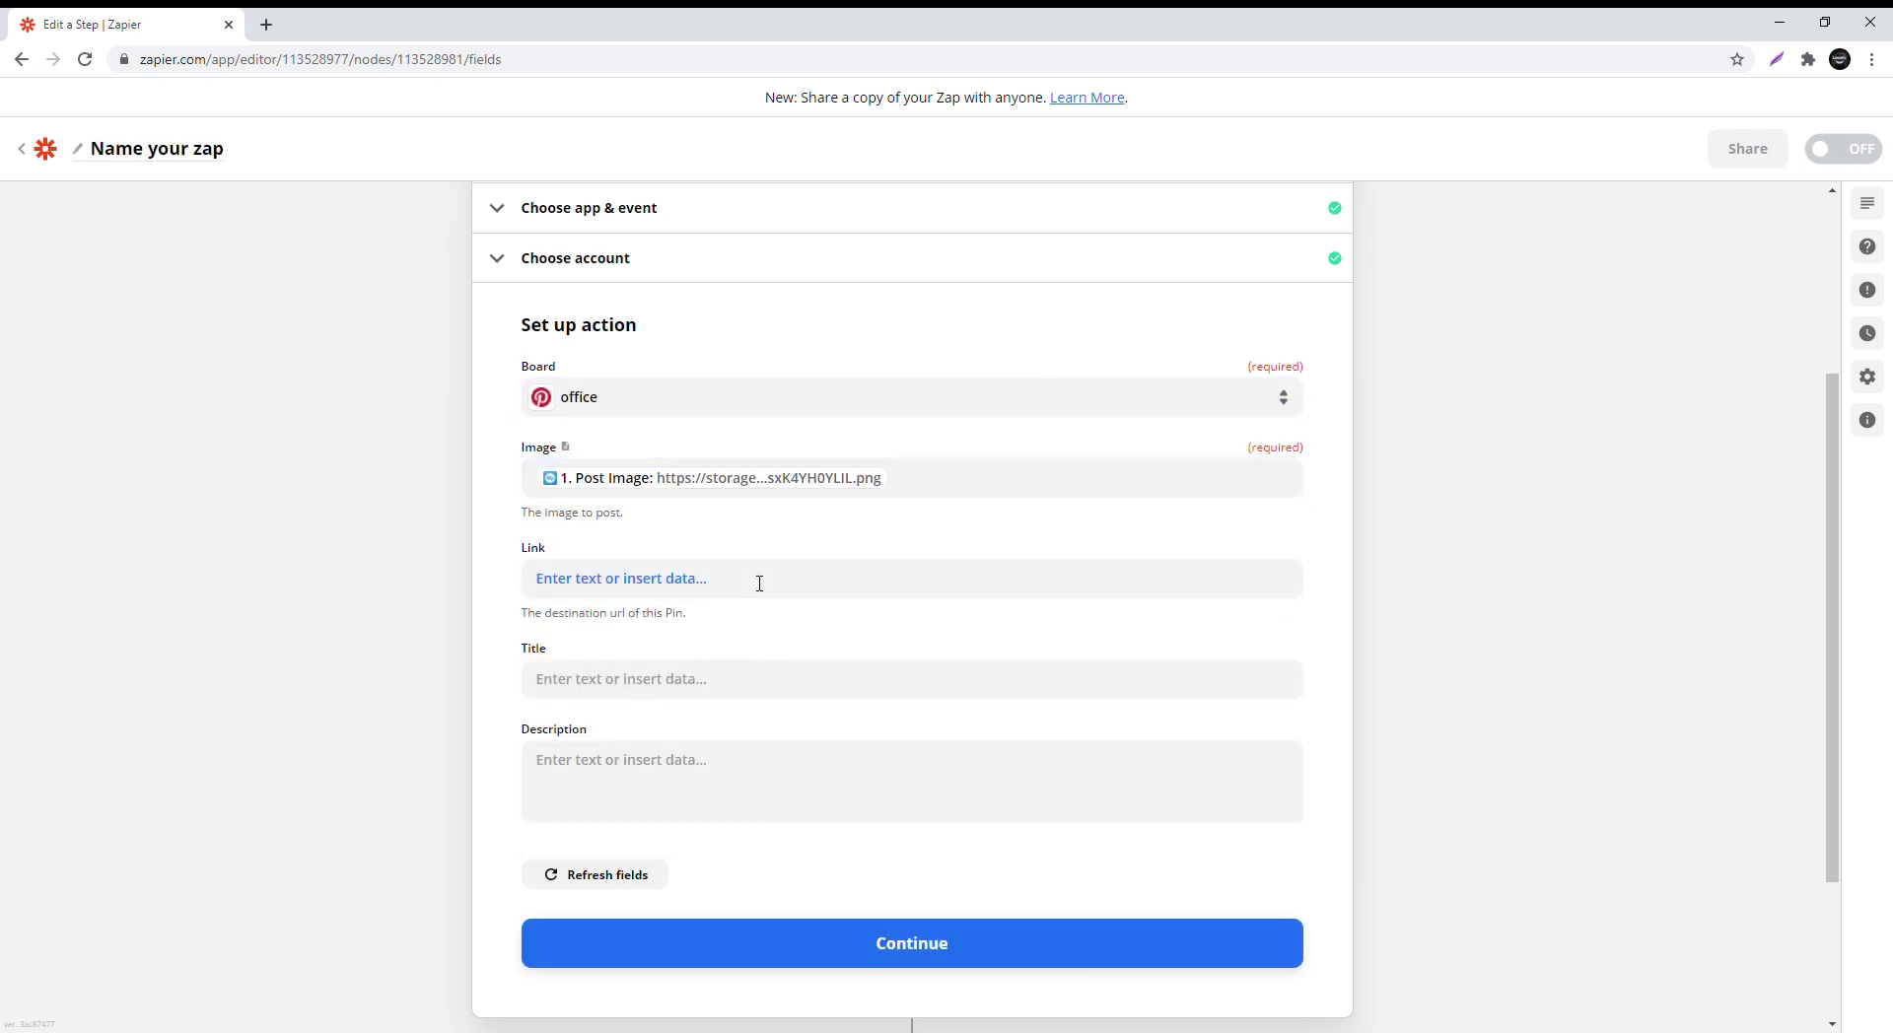
pyautogui.click(760, 582)
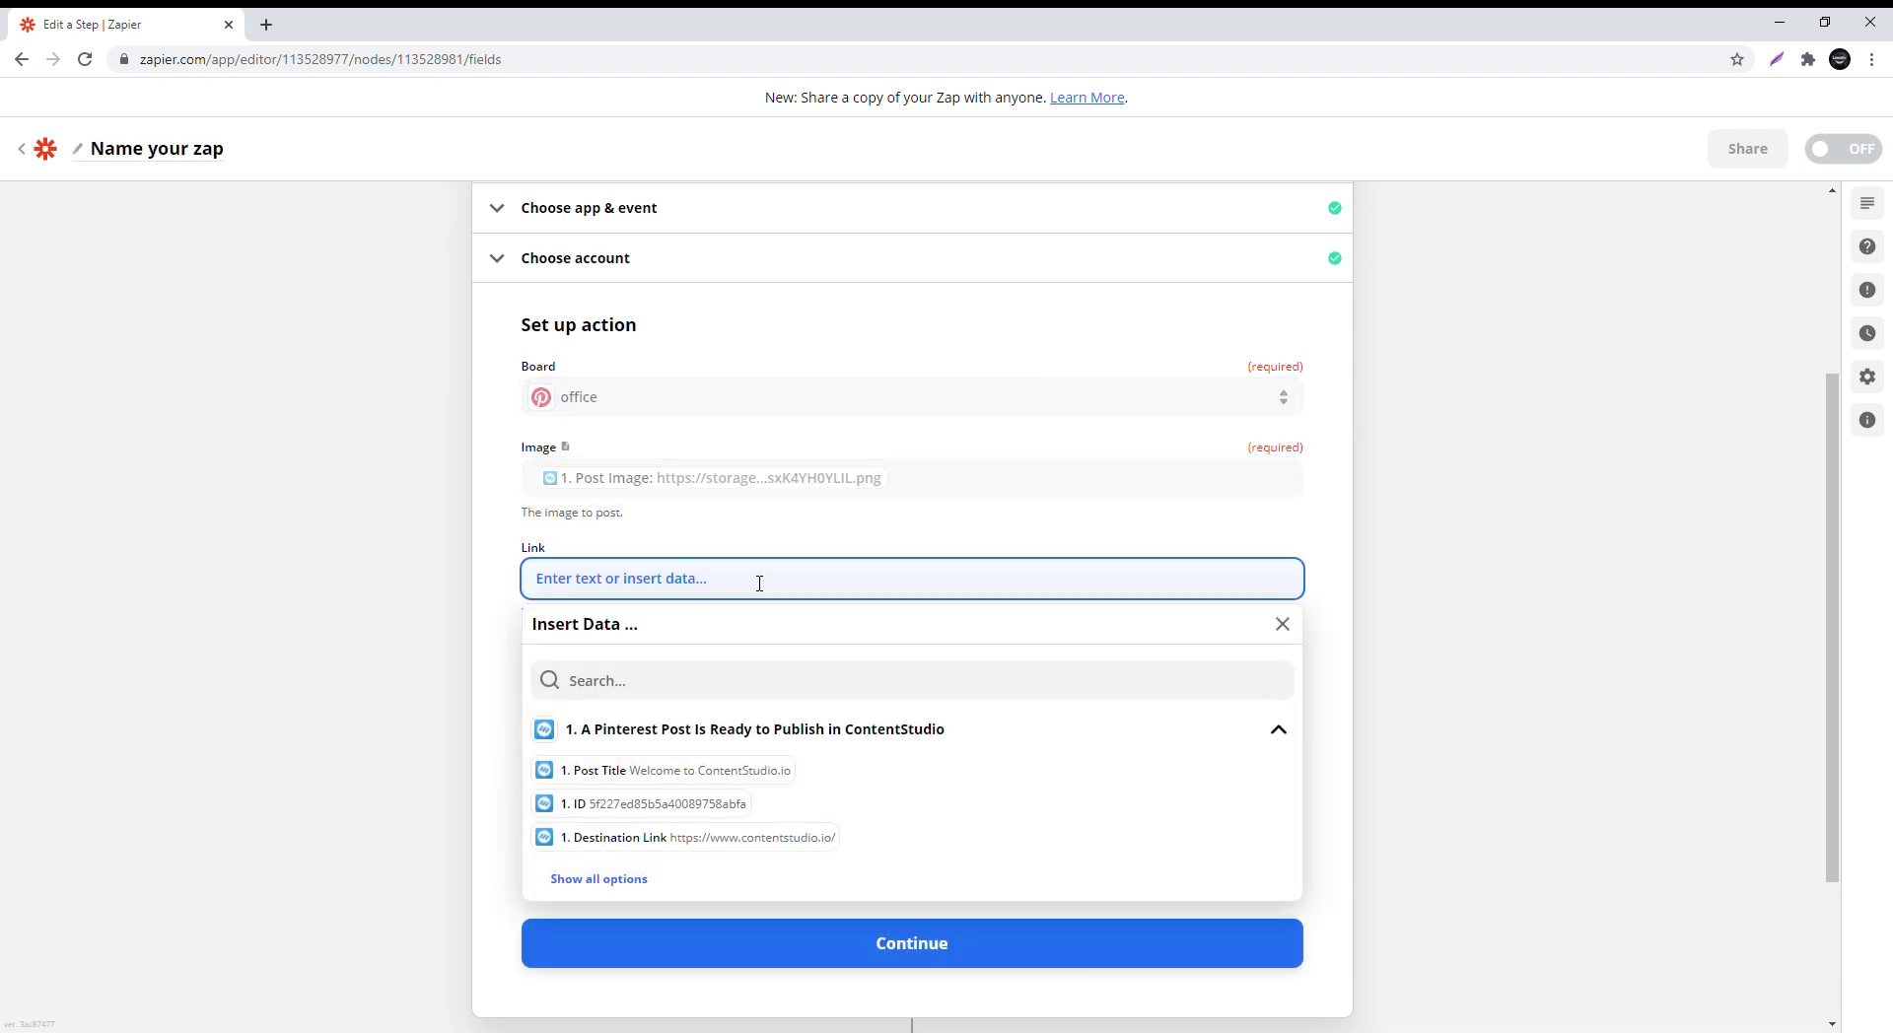
pyautogui.click(773, 838)
pyautogui.click(697, 679)
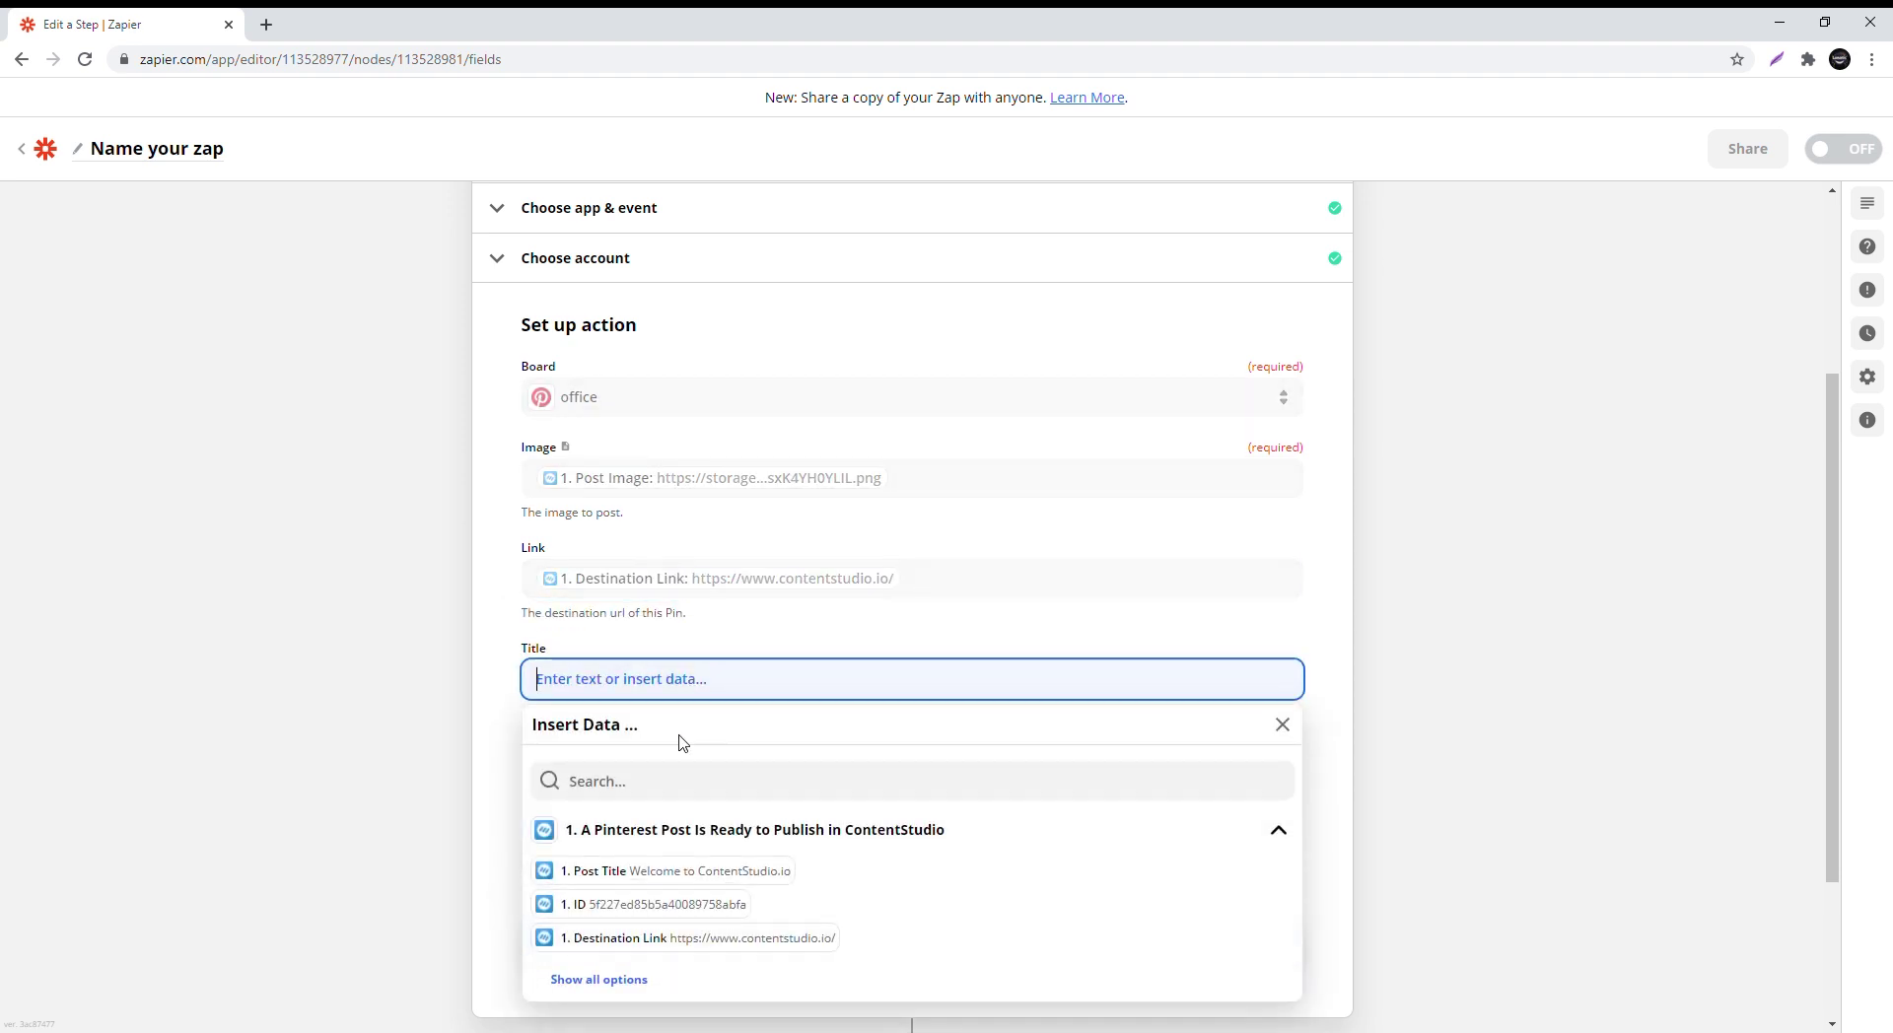
pyautogui.click(733, 873)
pyautogui.click(1331, 832)
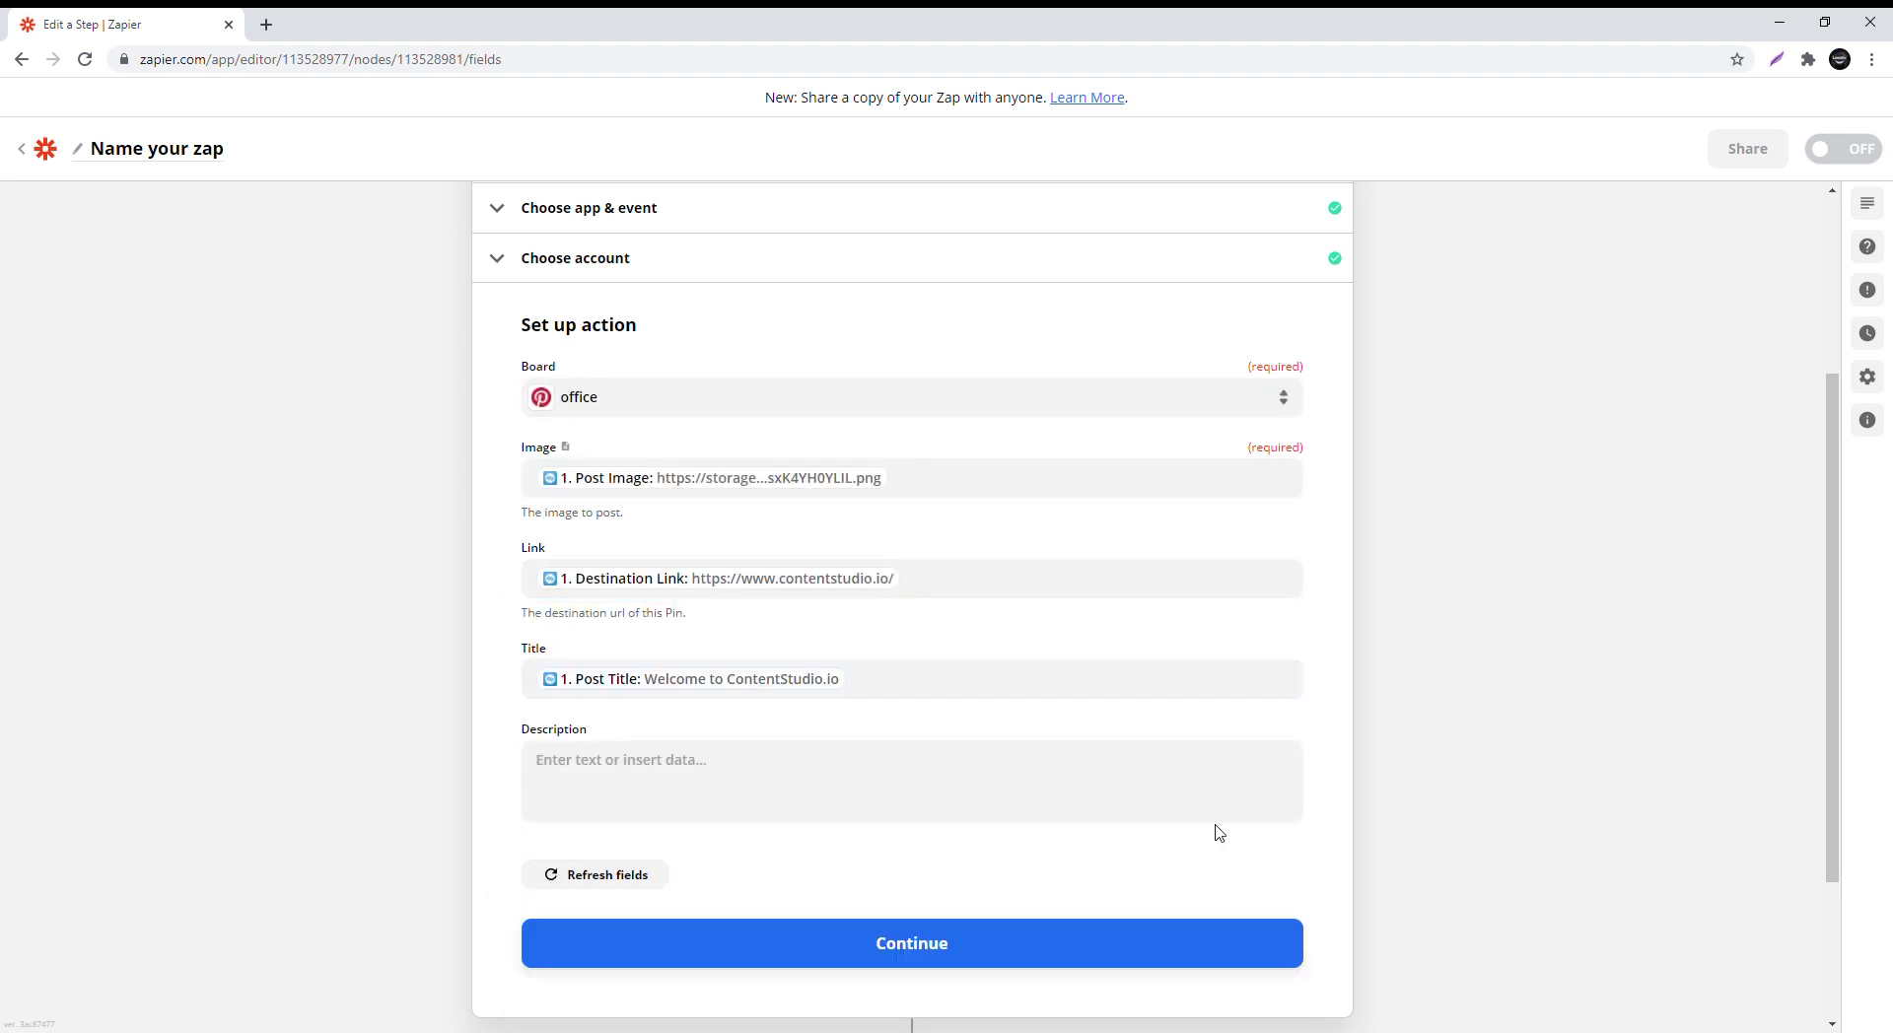
# Save the action setup and send a test pin to Pinterest.
pyautogui.click(910, 946)
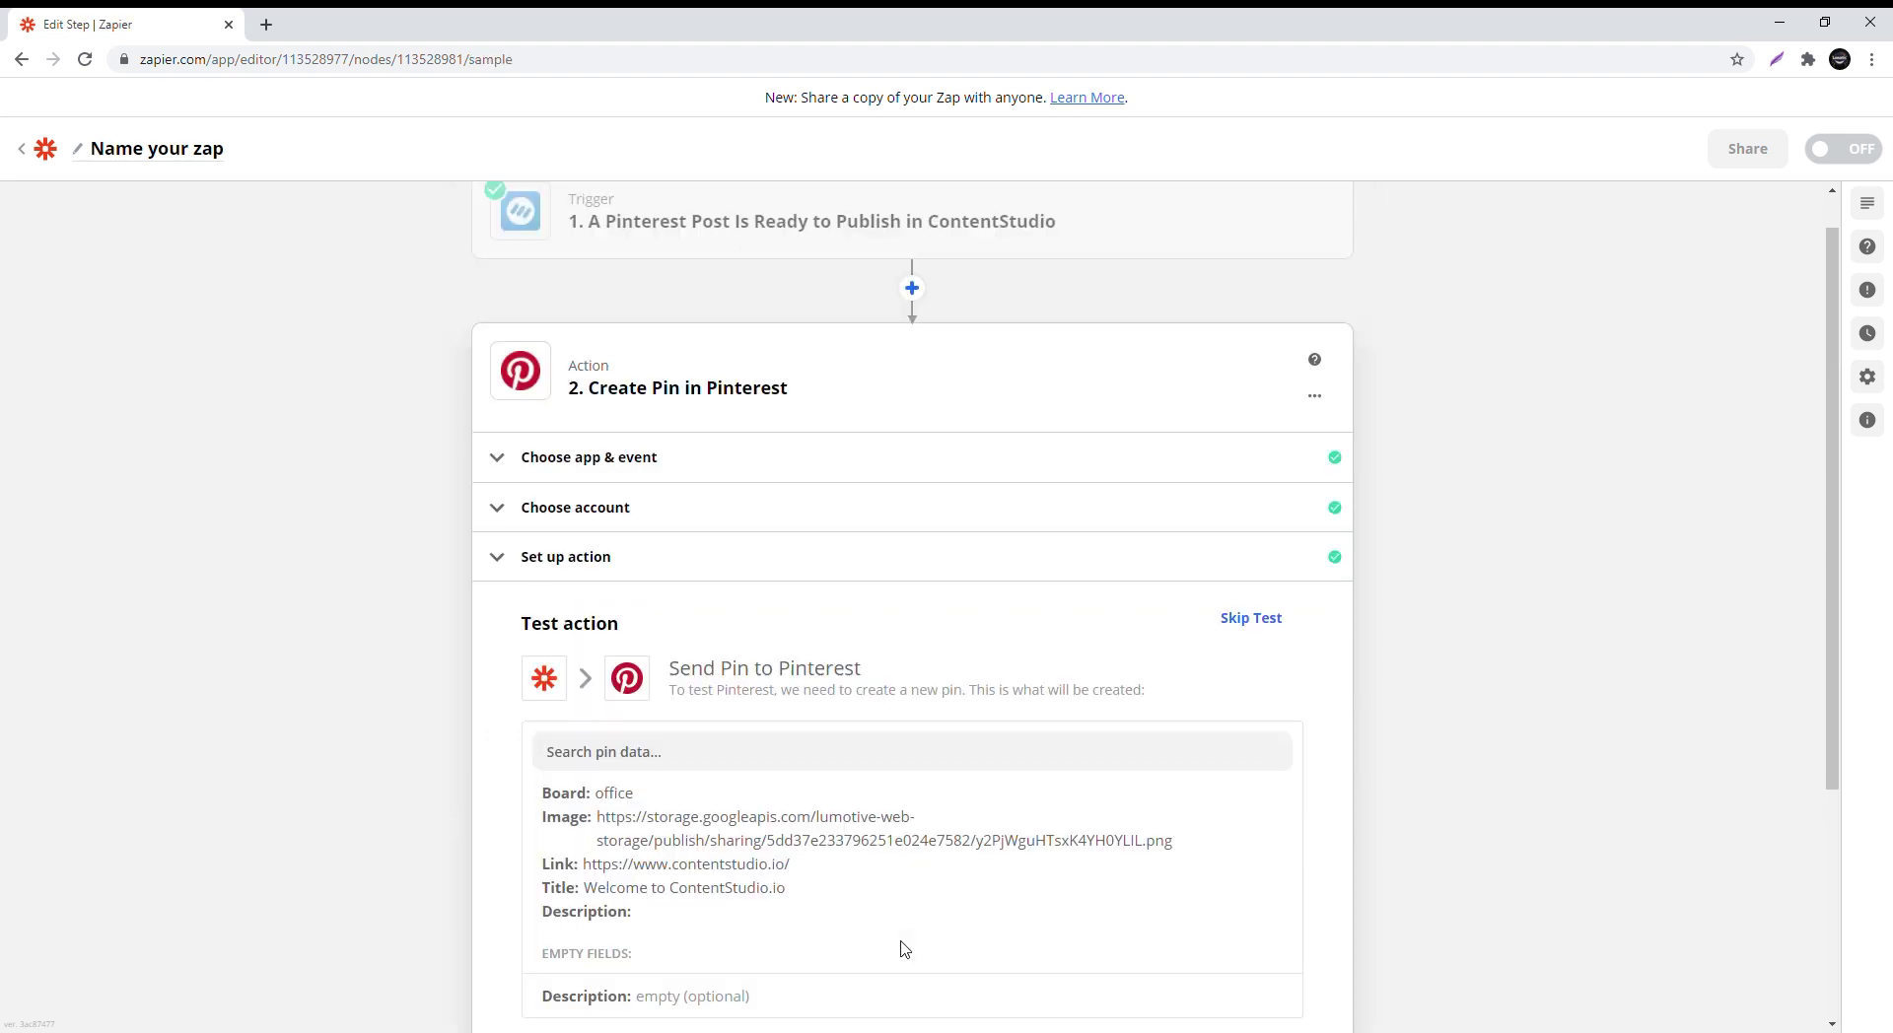
pyautogui.click(1095, 768)
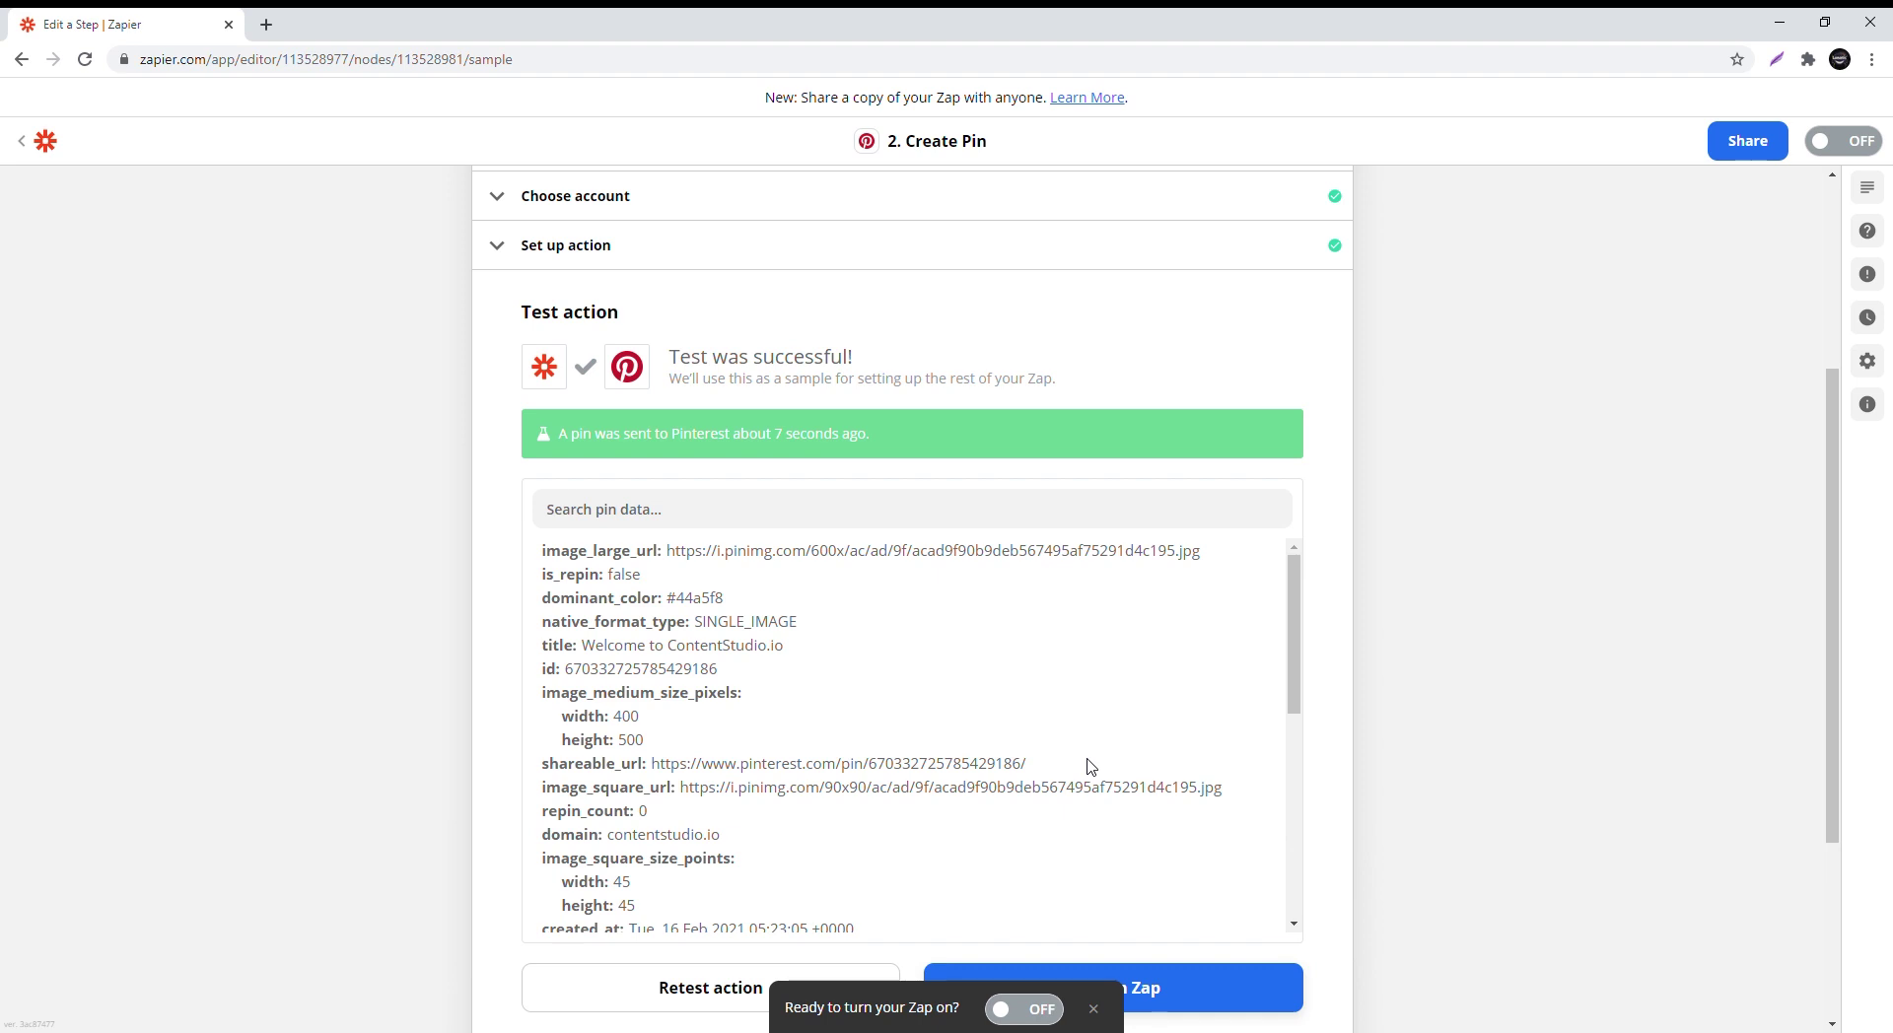
pyautogui.scroll(-2, 1091, 767)
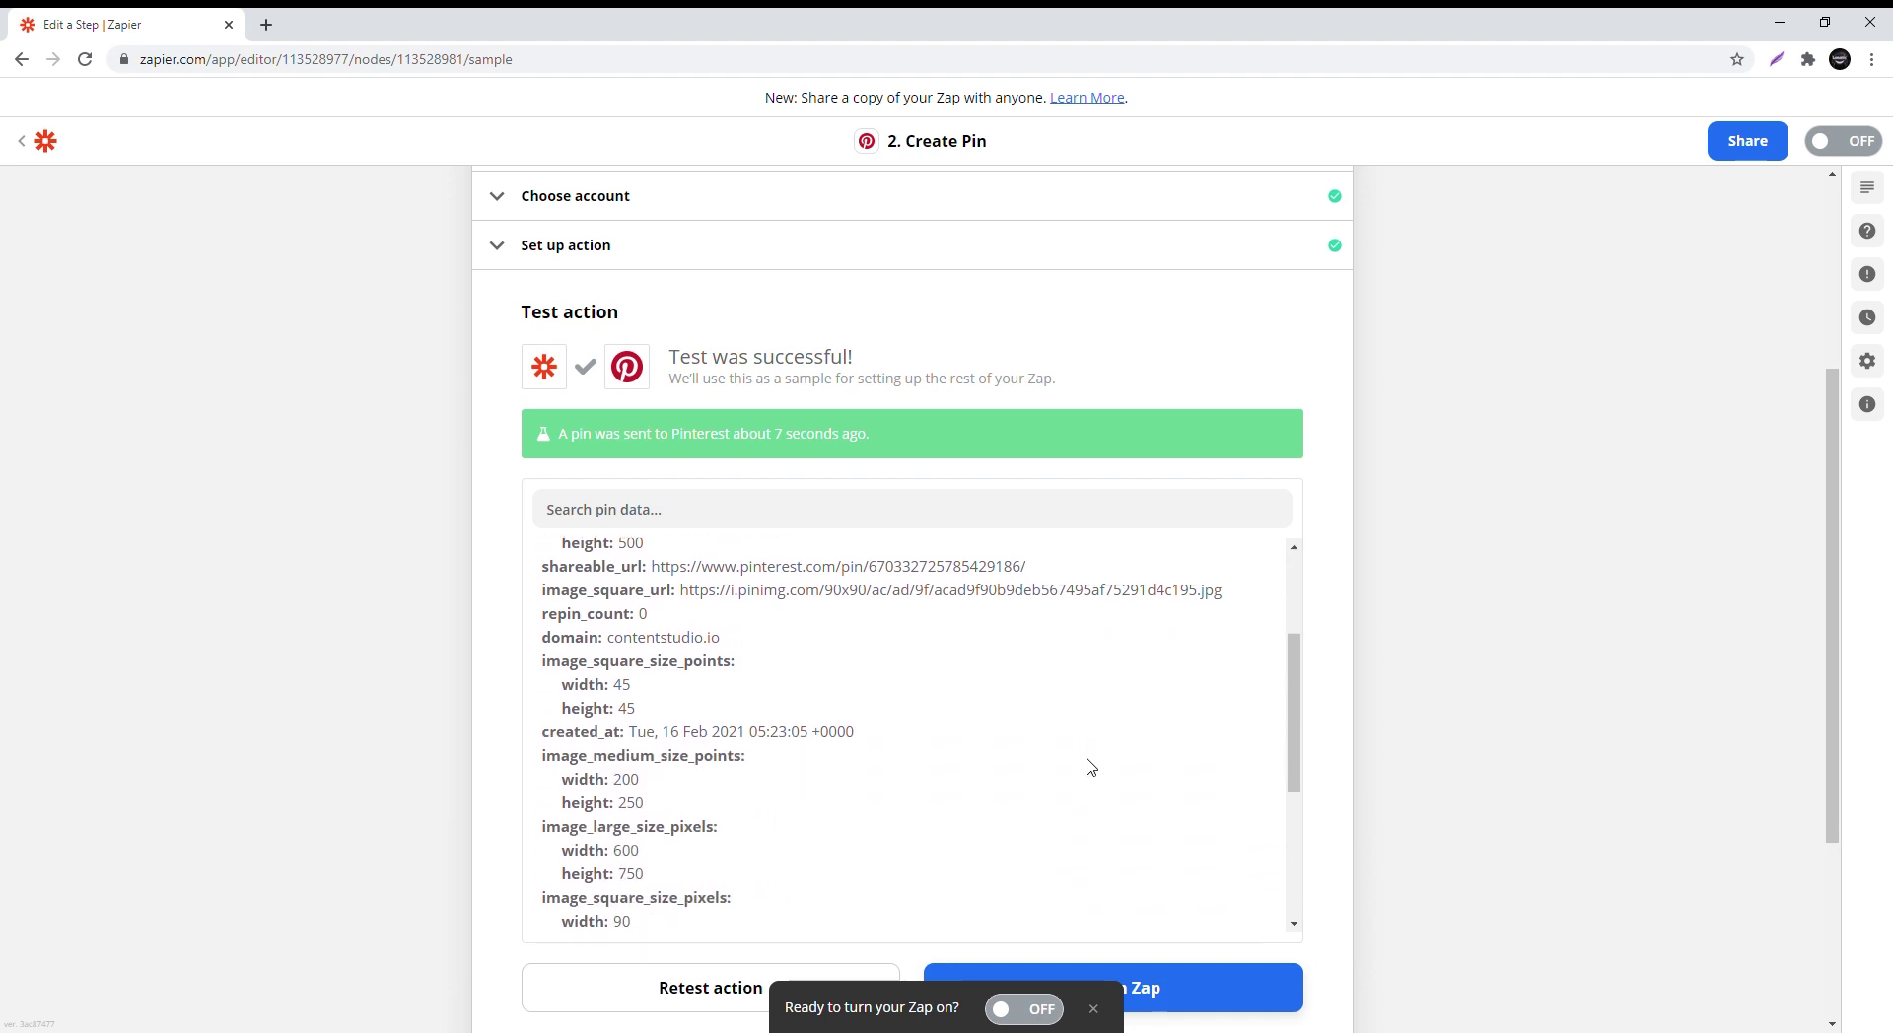
pyautogui.scroll(-3, 1322, 764)
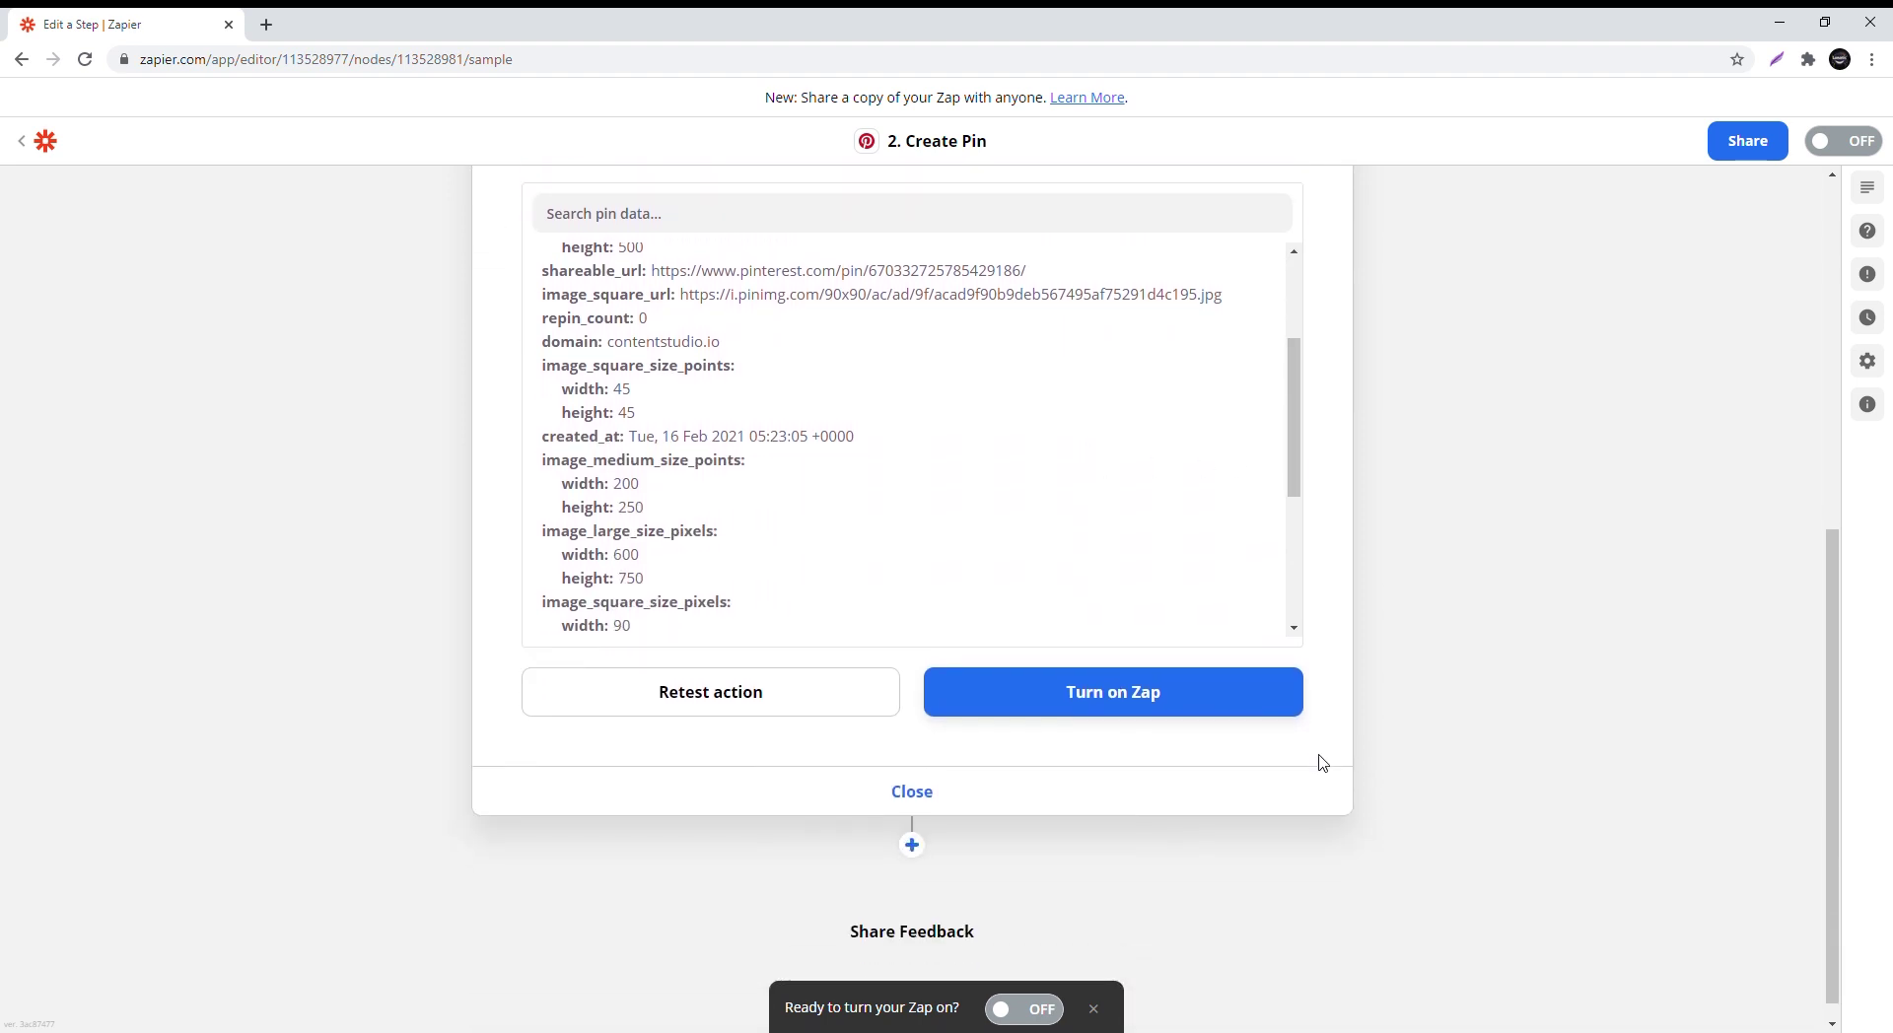
# Turn the zap on and rename it to 'Pinterest'.
pyautogui.click(1167, 714)
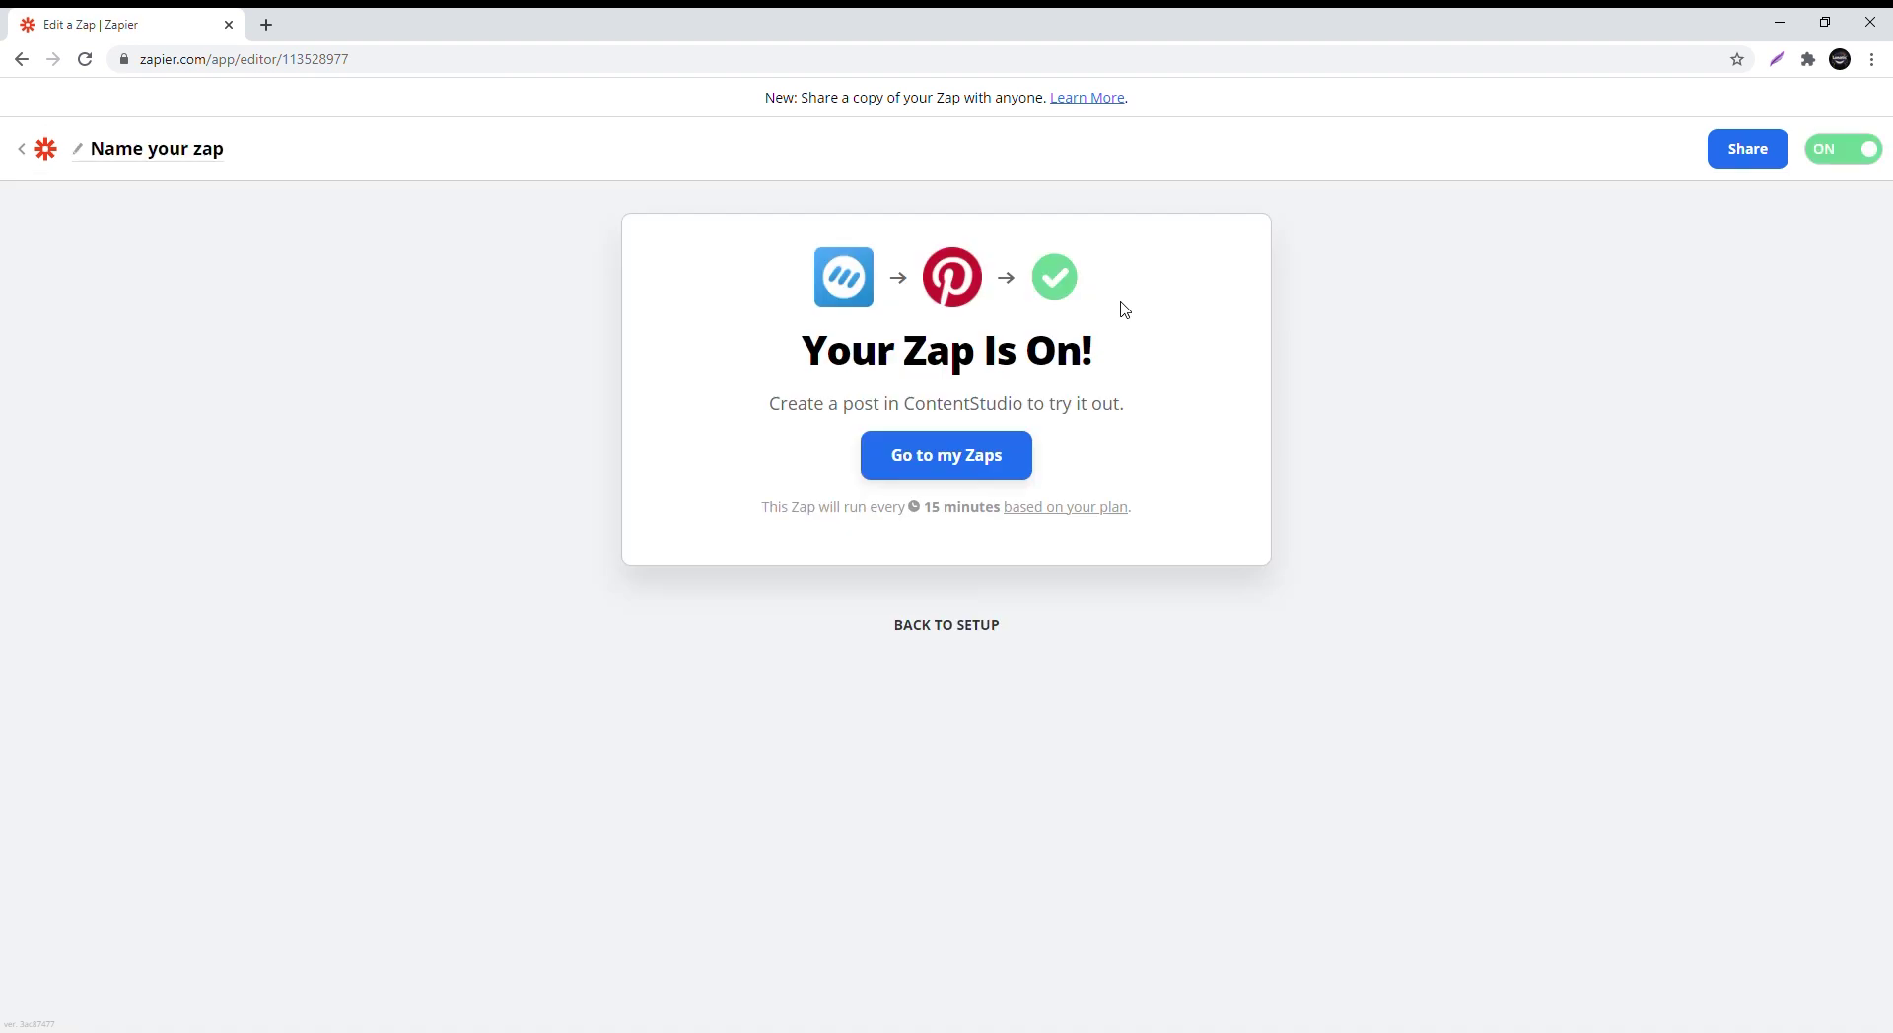
pyautogui.click(205, 158)
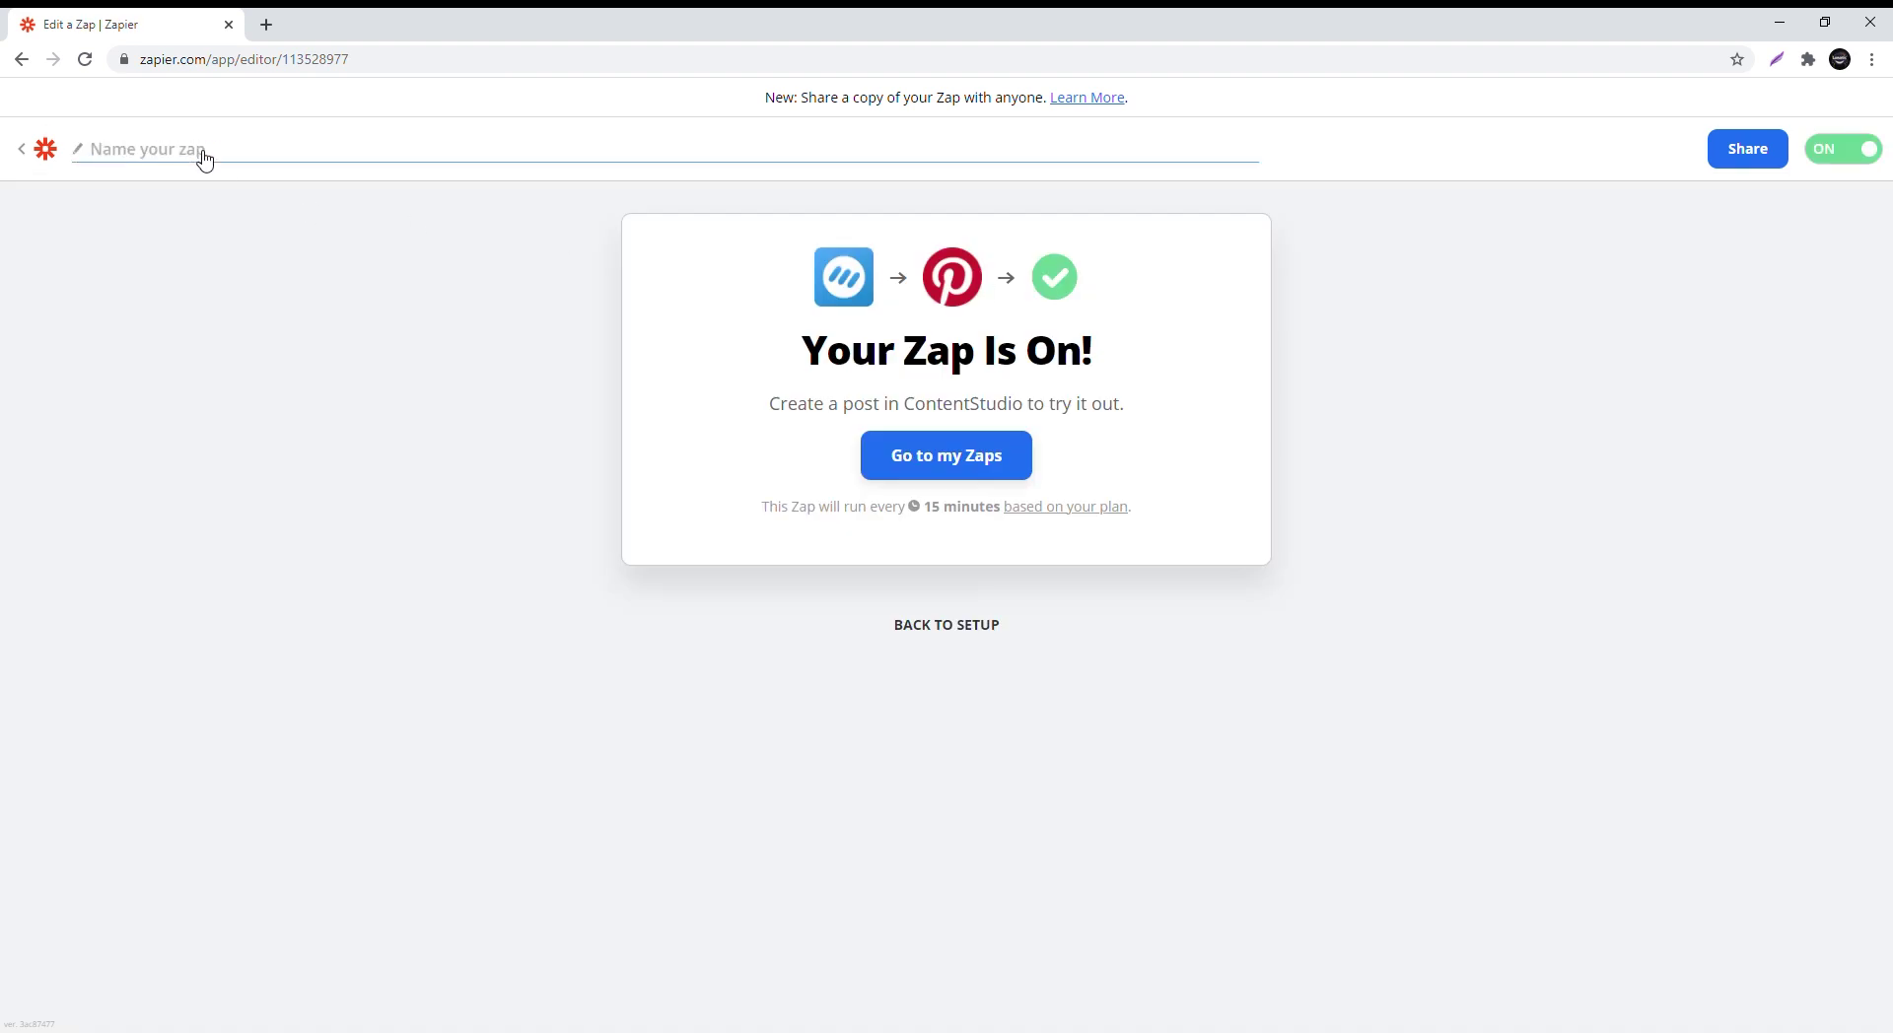
pyautogui.write('Pinterest')
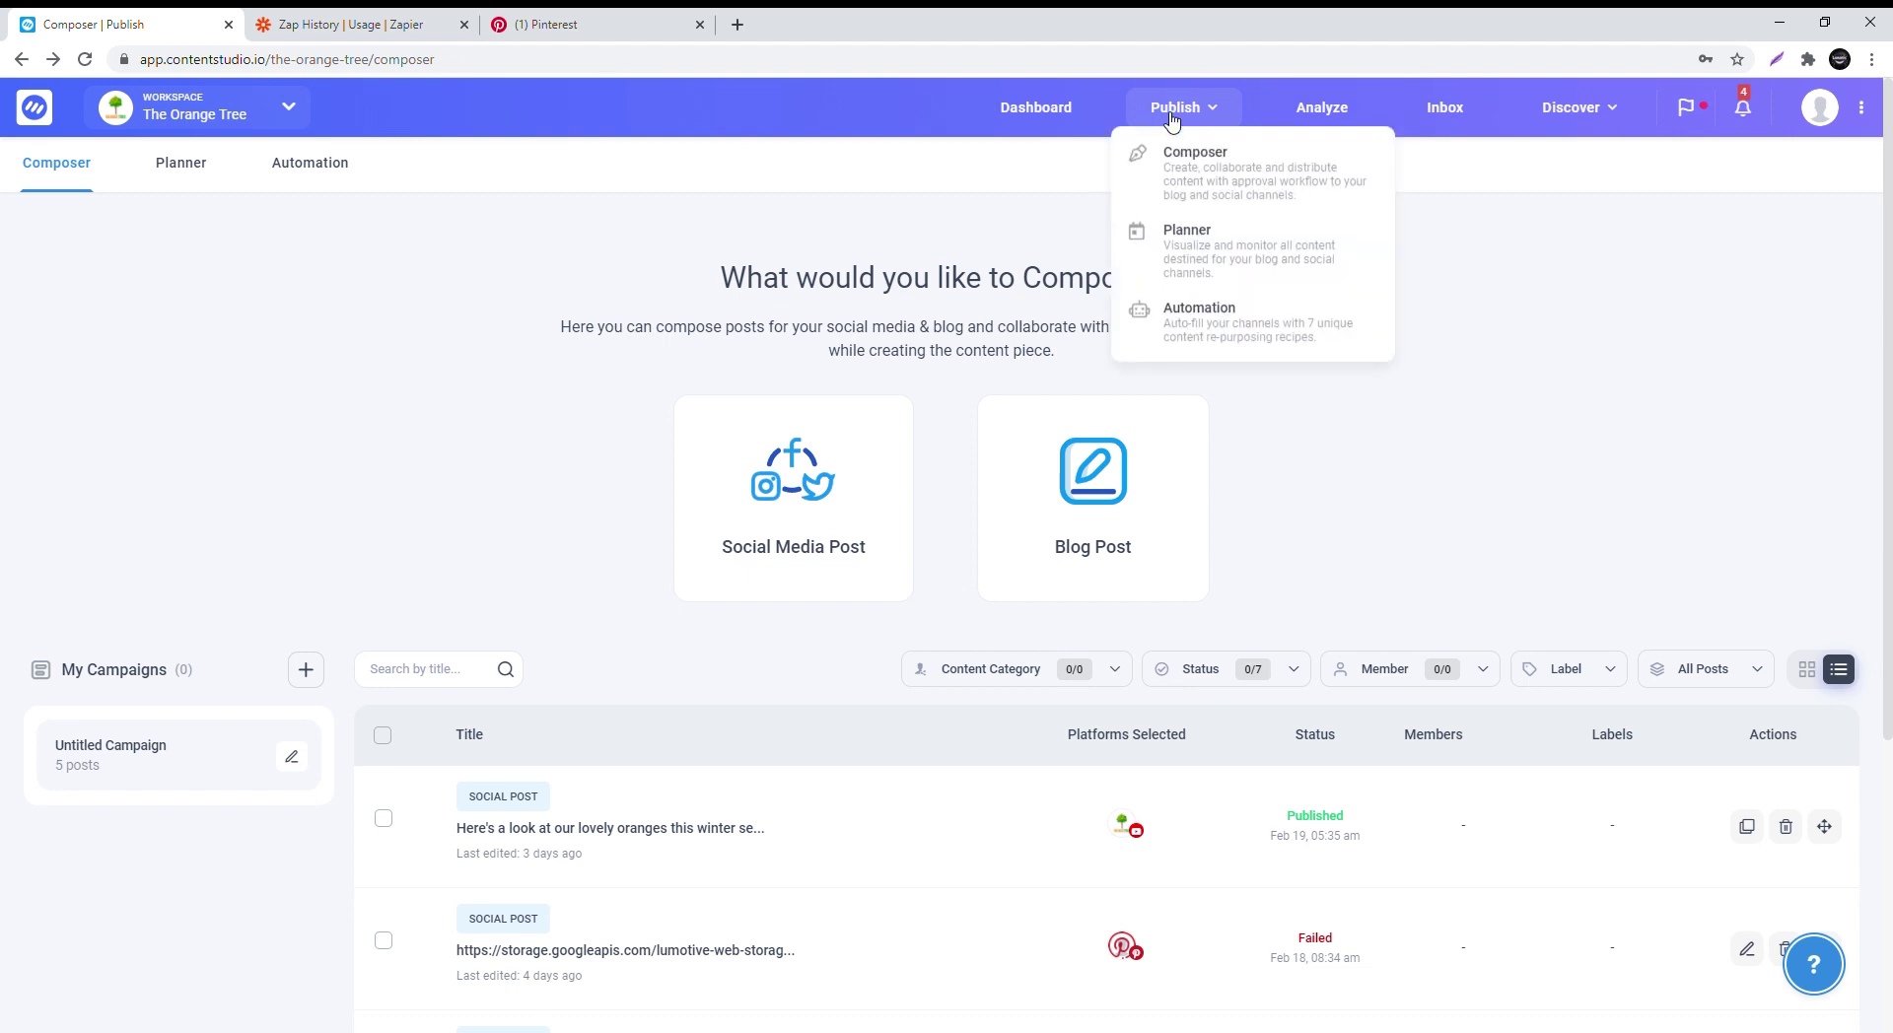
# Compose a Pinterest post 'Abstract geometrics' with an attached image and pasted source URL.
pyautogui.click(856, 475)
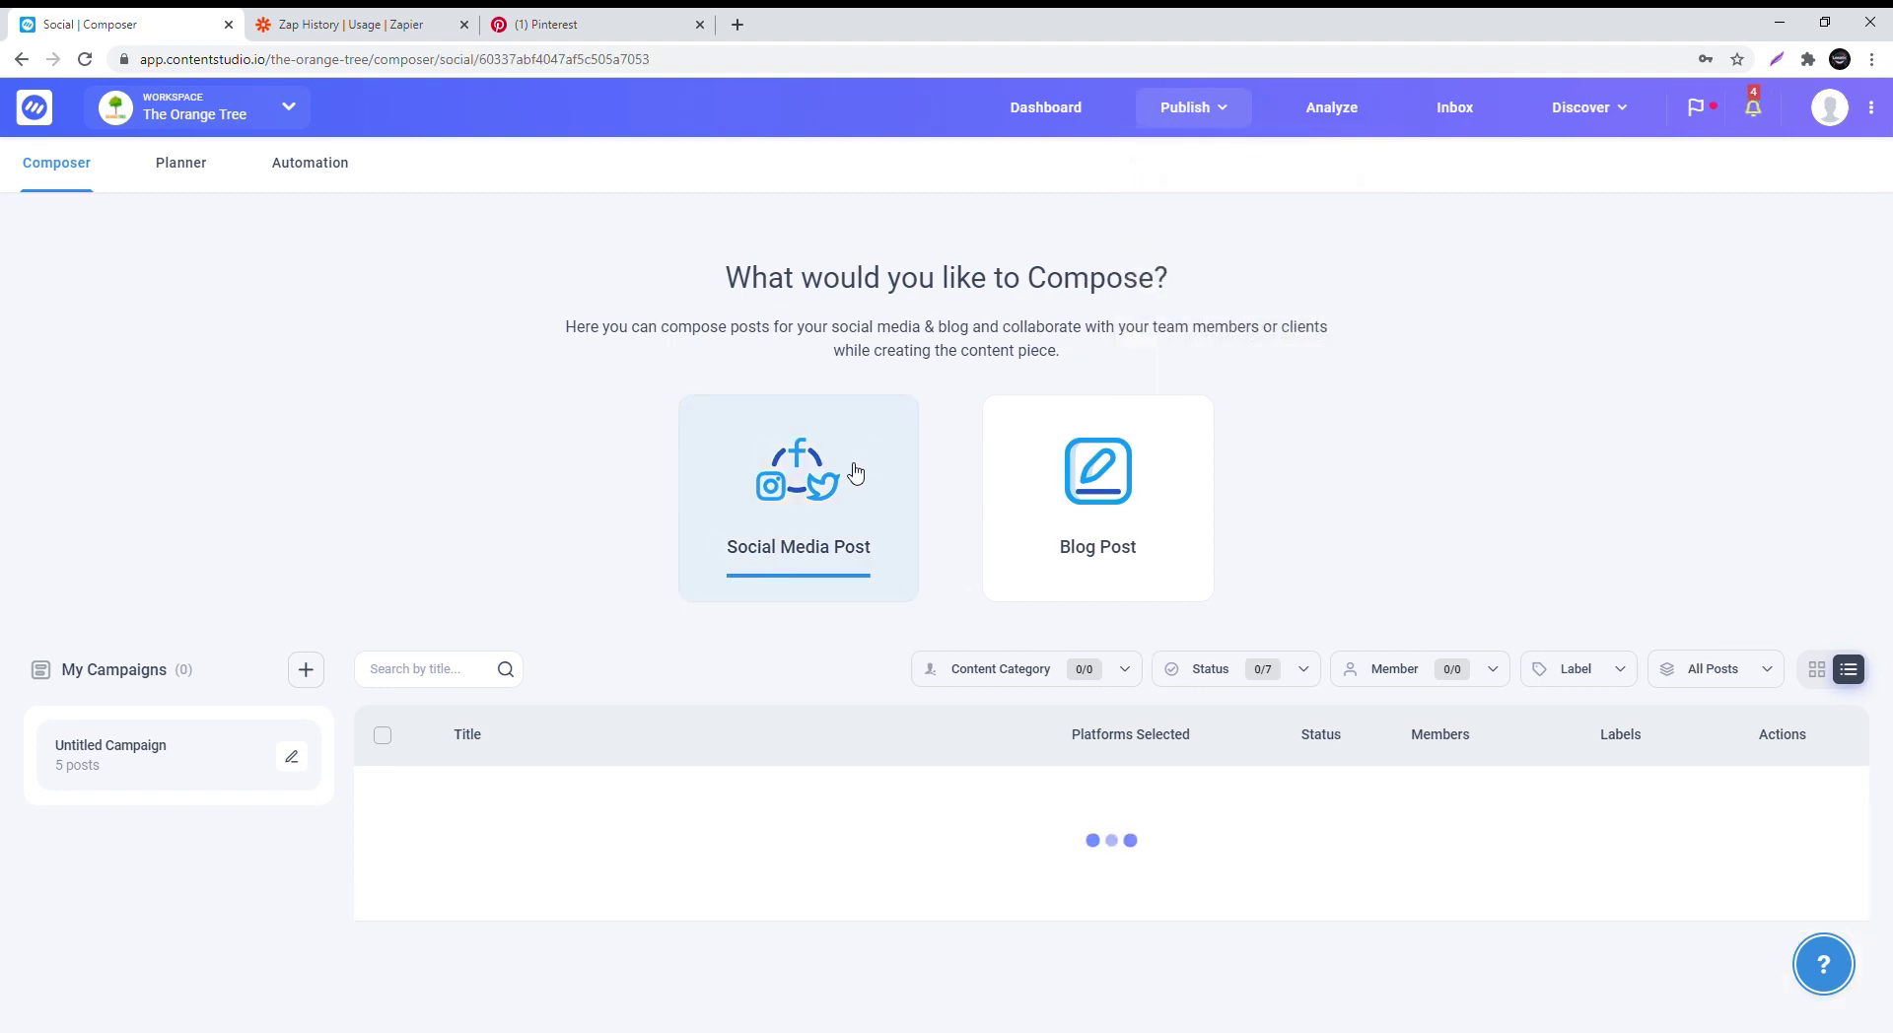
pyautogui.click(465, 378)
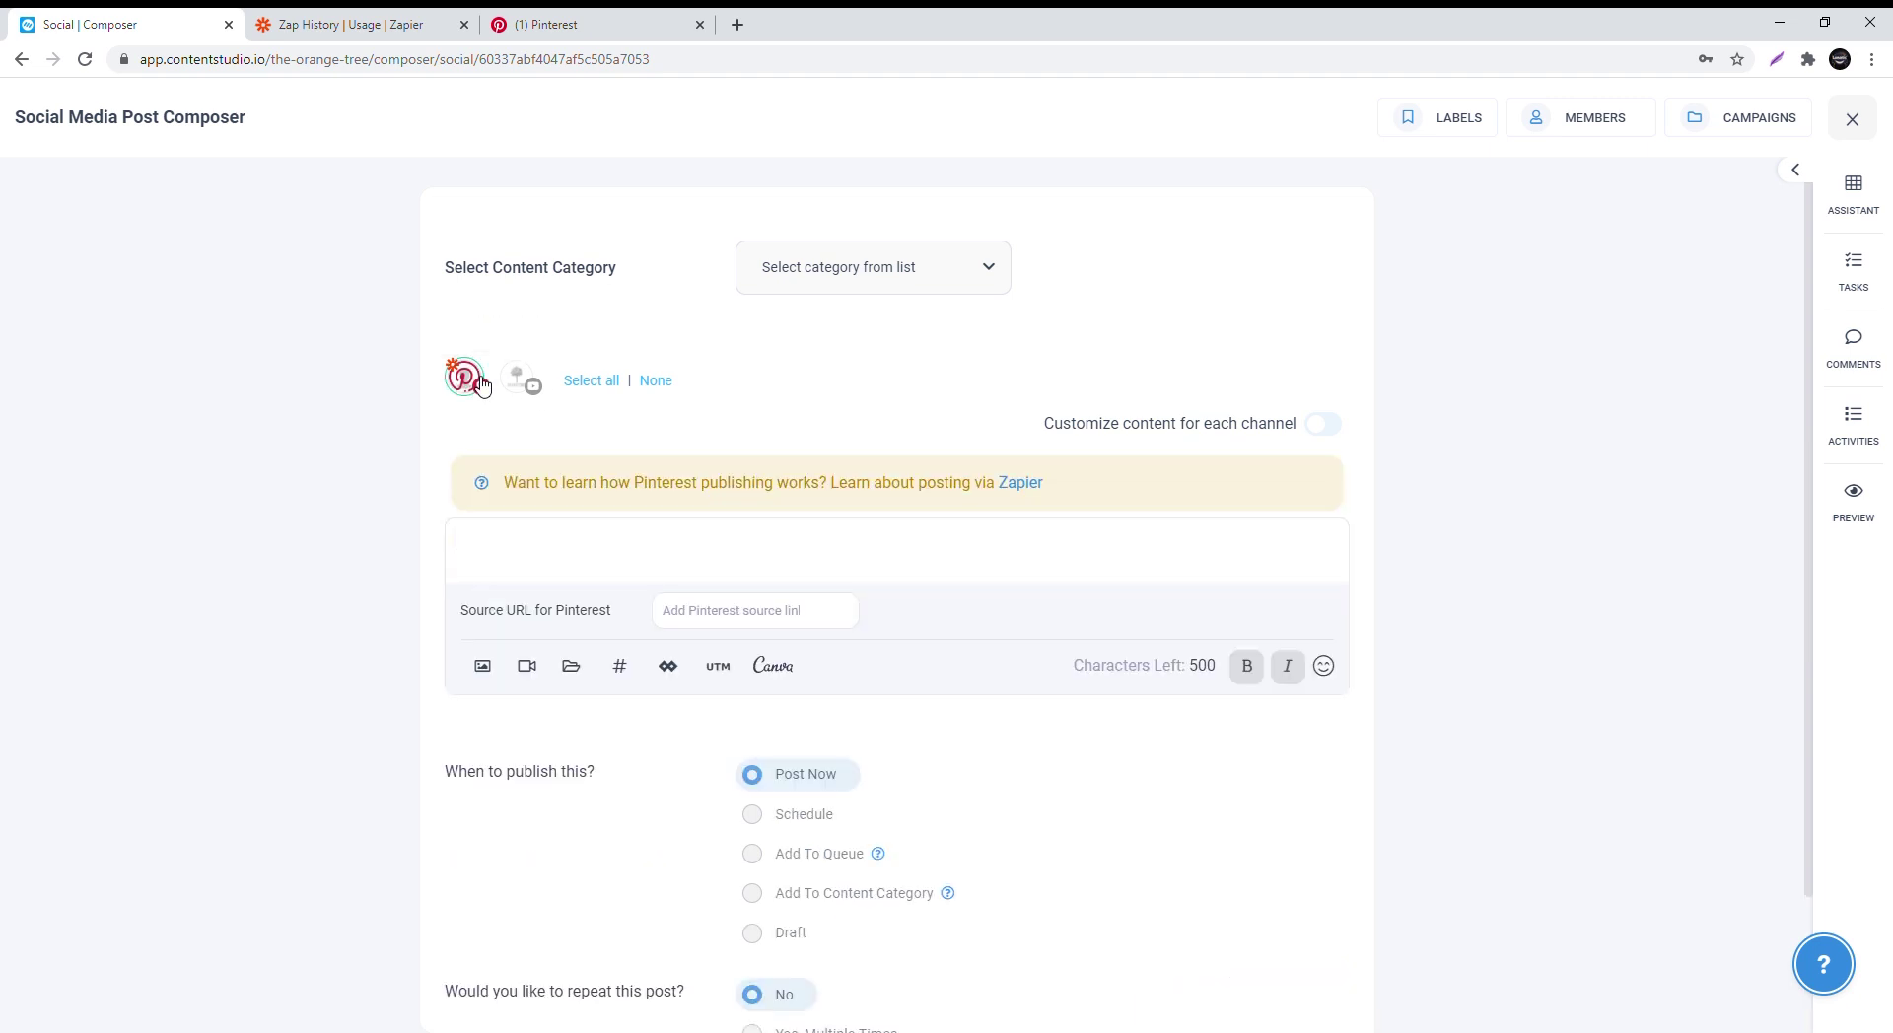
pyautogui.click(482, 667)
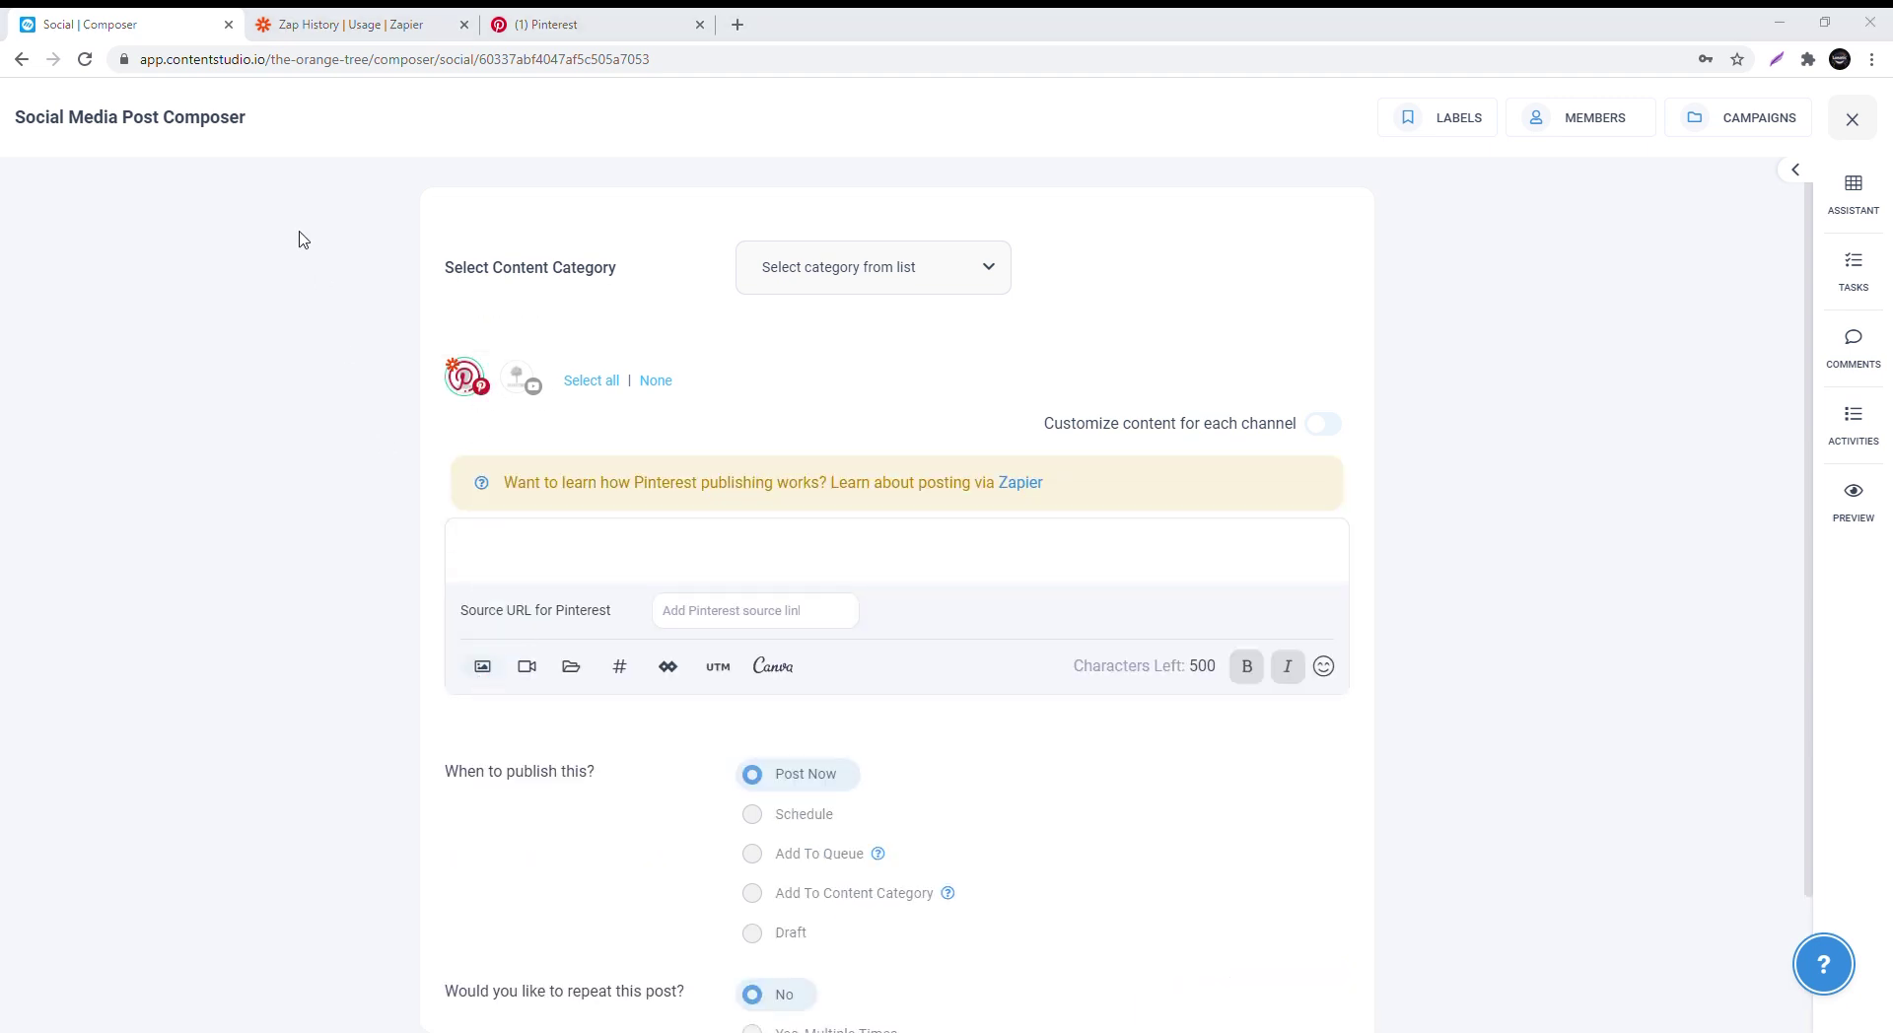
pyautogui.click(553, 582)
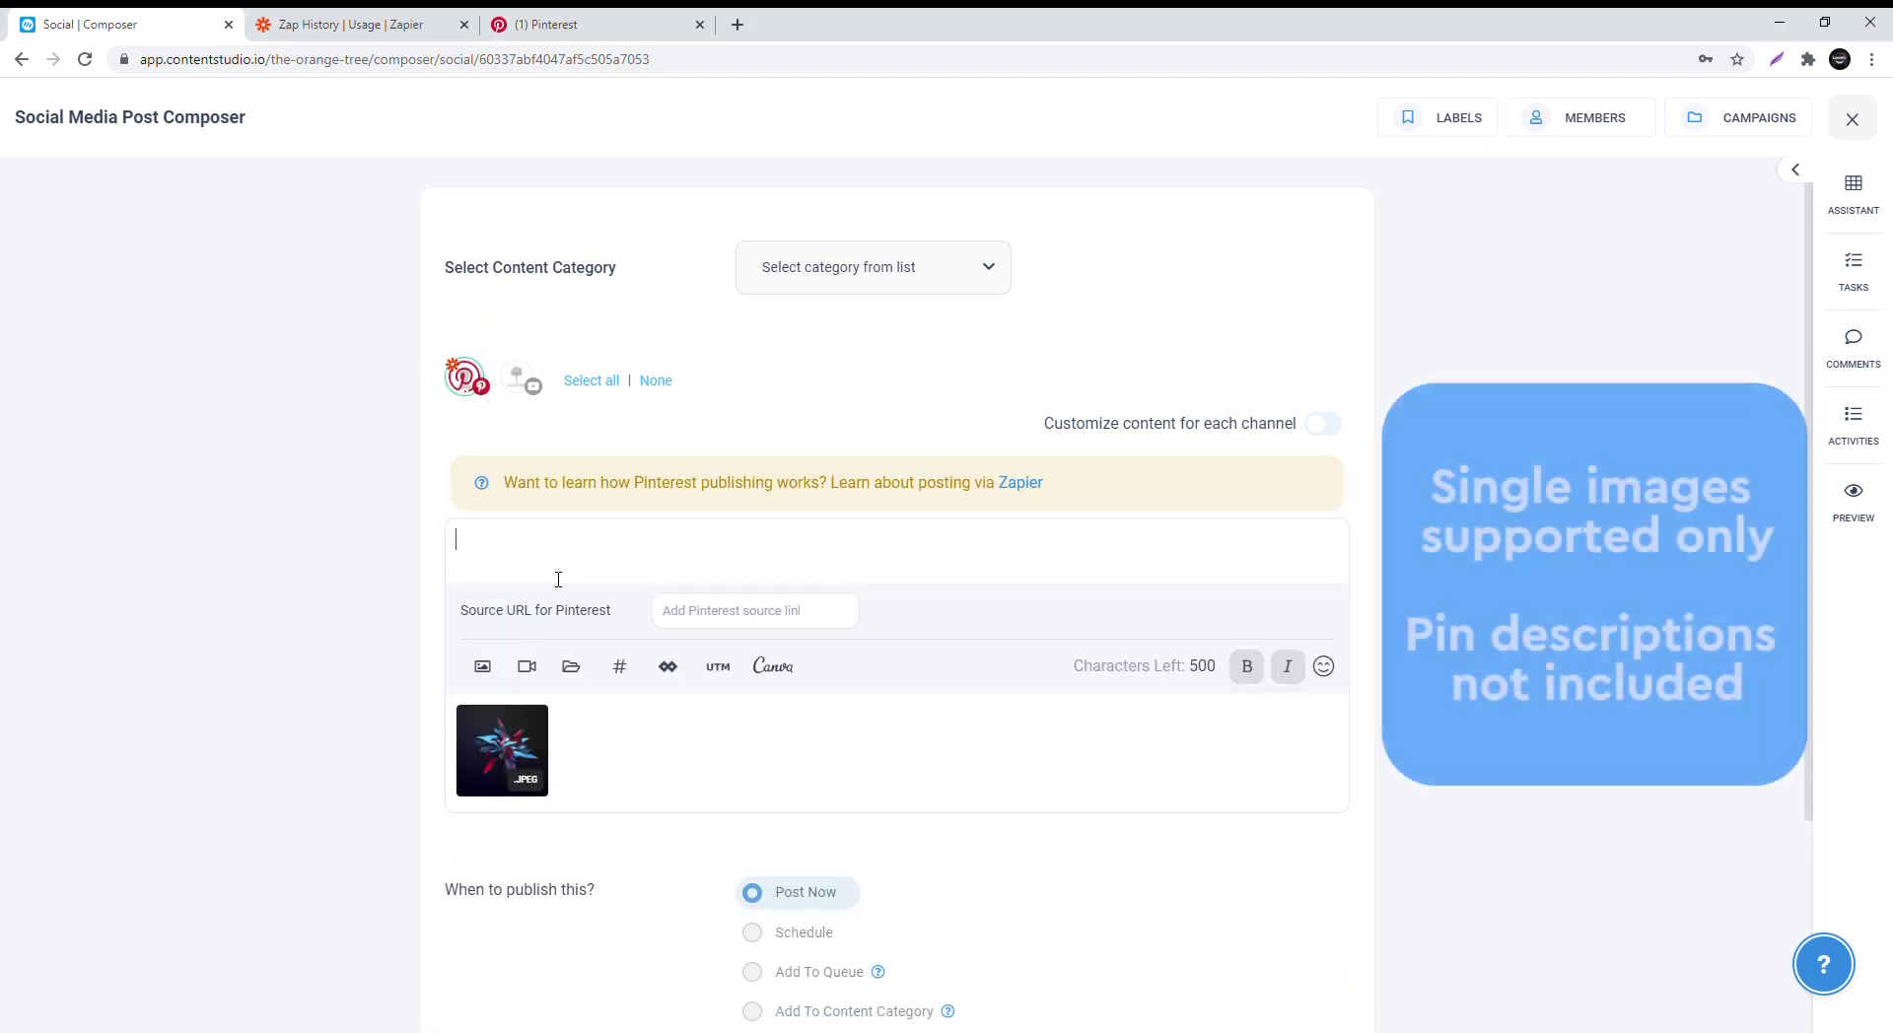
pyautogui.write('Abstract ger')
pyautogui.write('metricd')
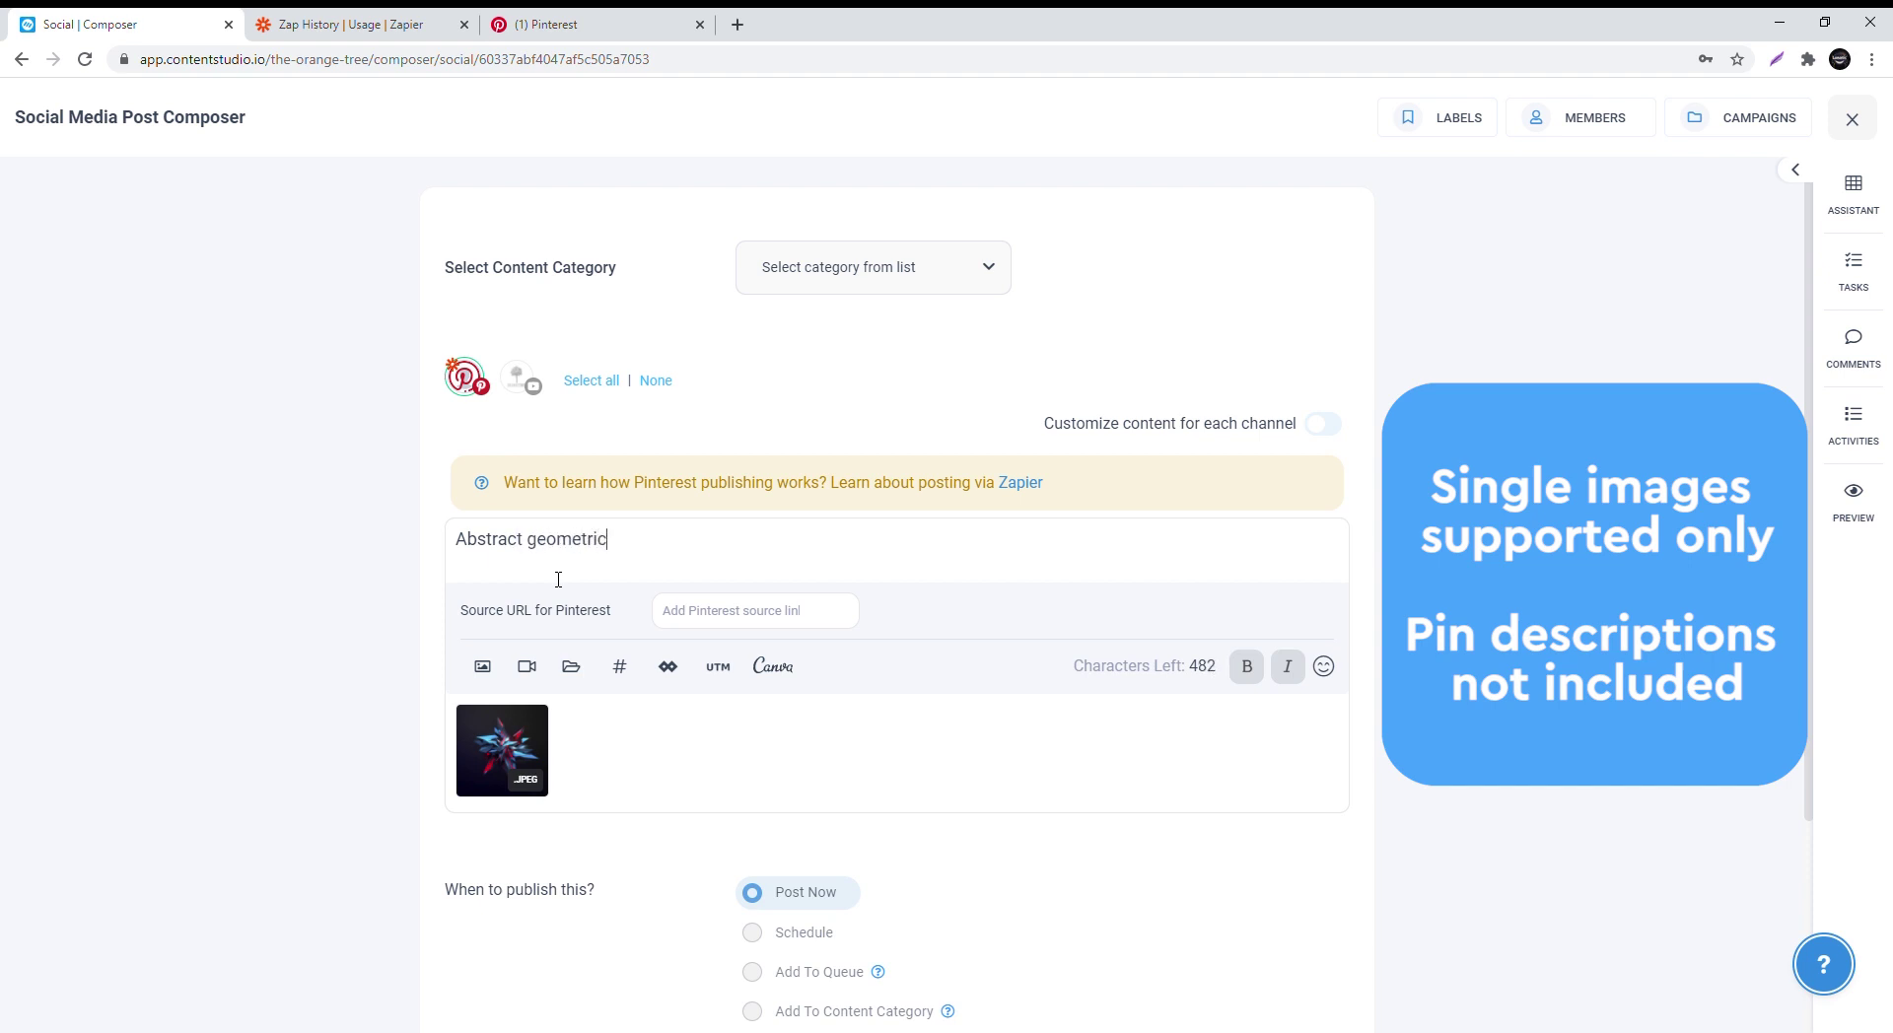
pyautogui.click(680, 617)
pyautogui.hotkey('ctrl', 'v')
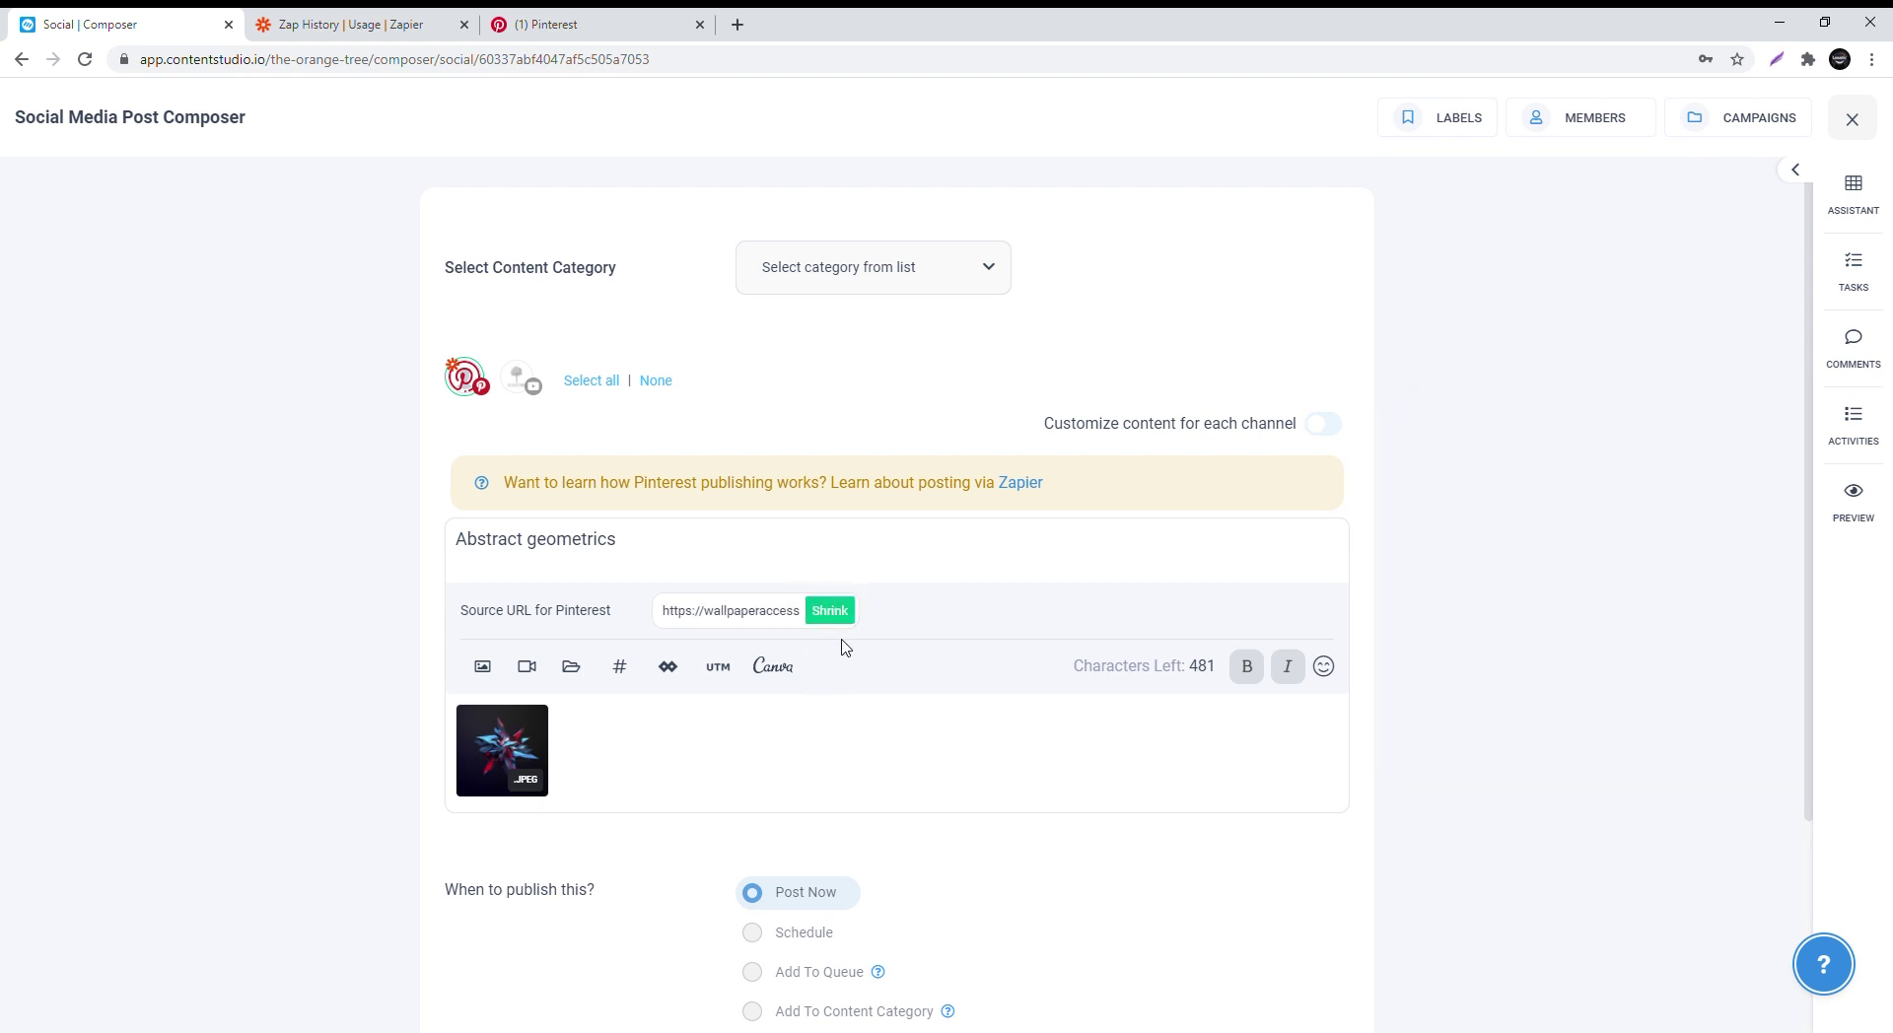
# Switch the posting option to Post Now and publish the post immediately.
pyautogui.scroll(-3, 846, 648)
pyautogui.click(843, 654)
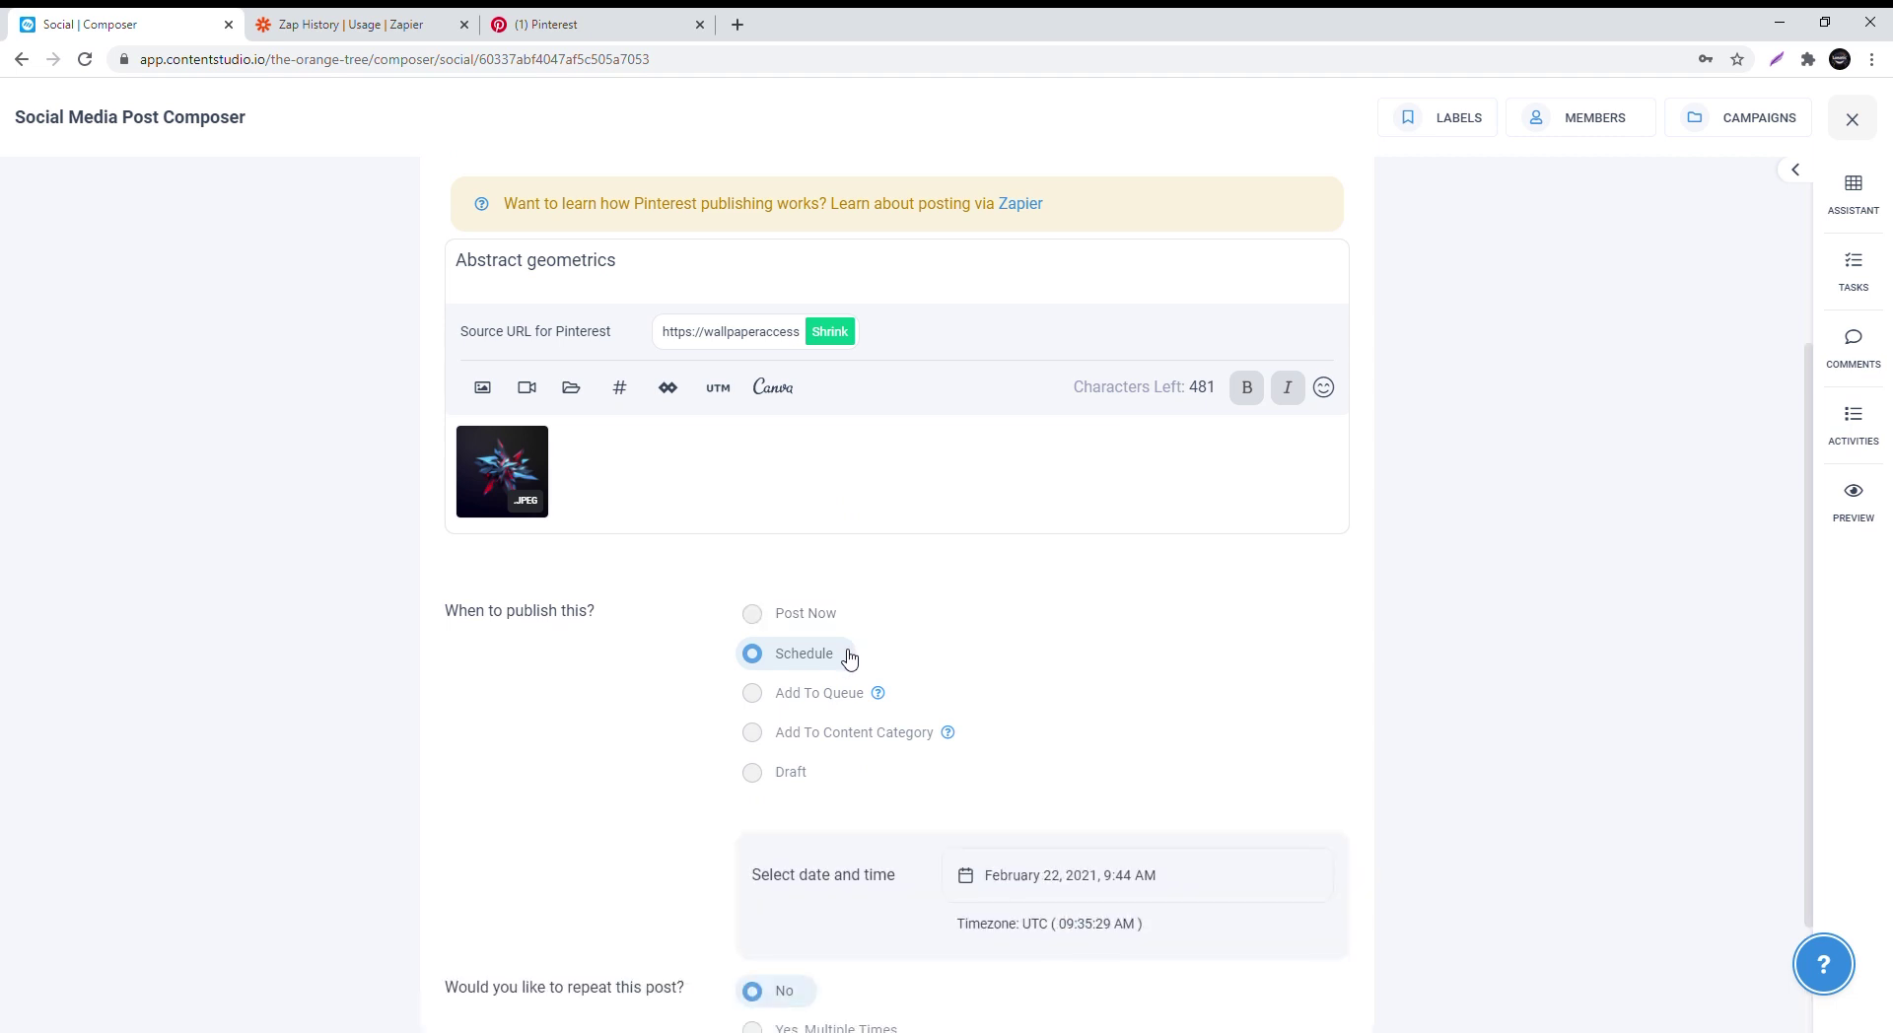
pyautogui.click(815, 616)
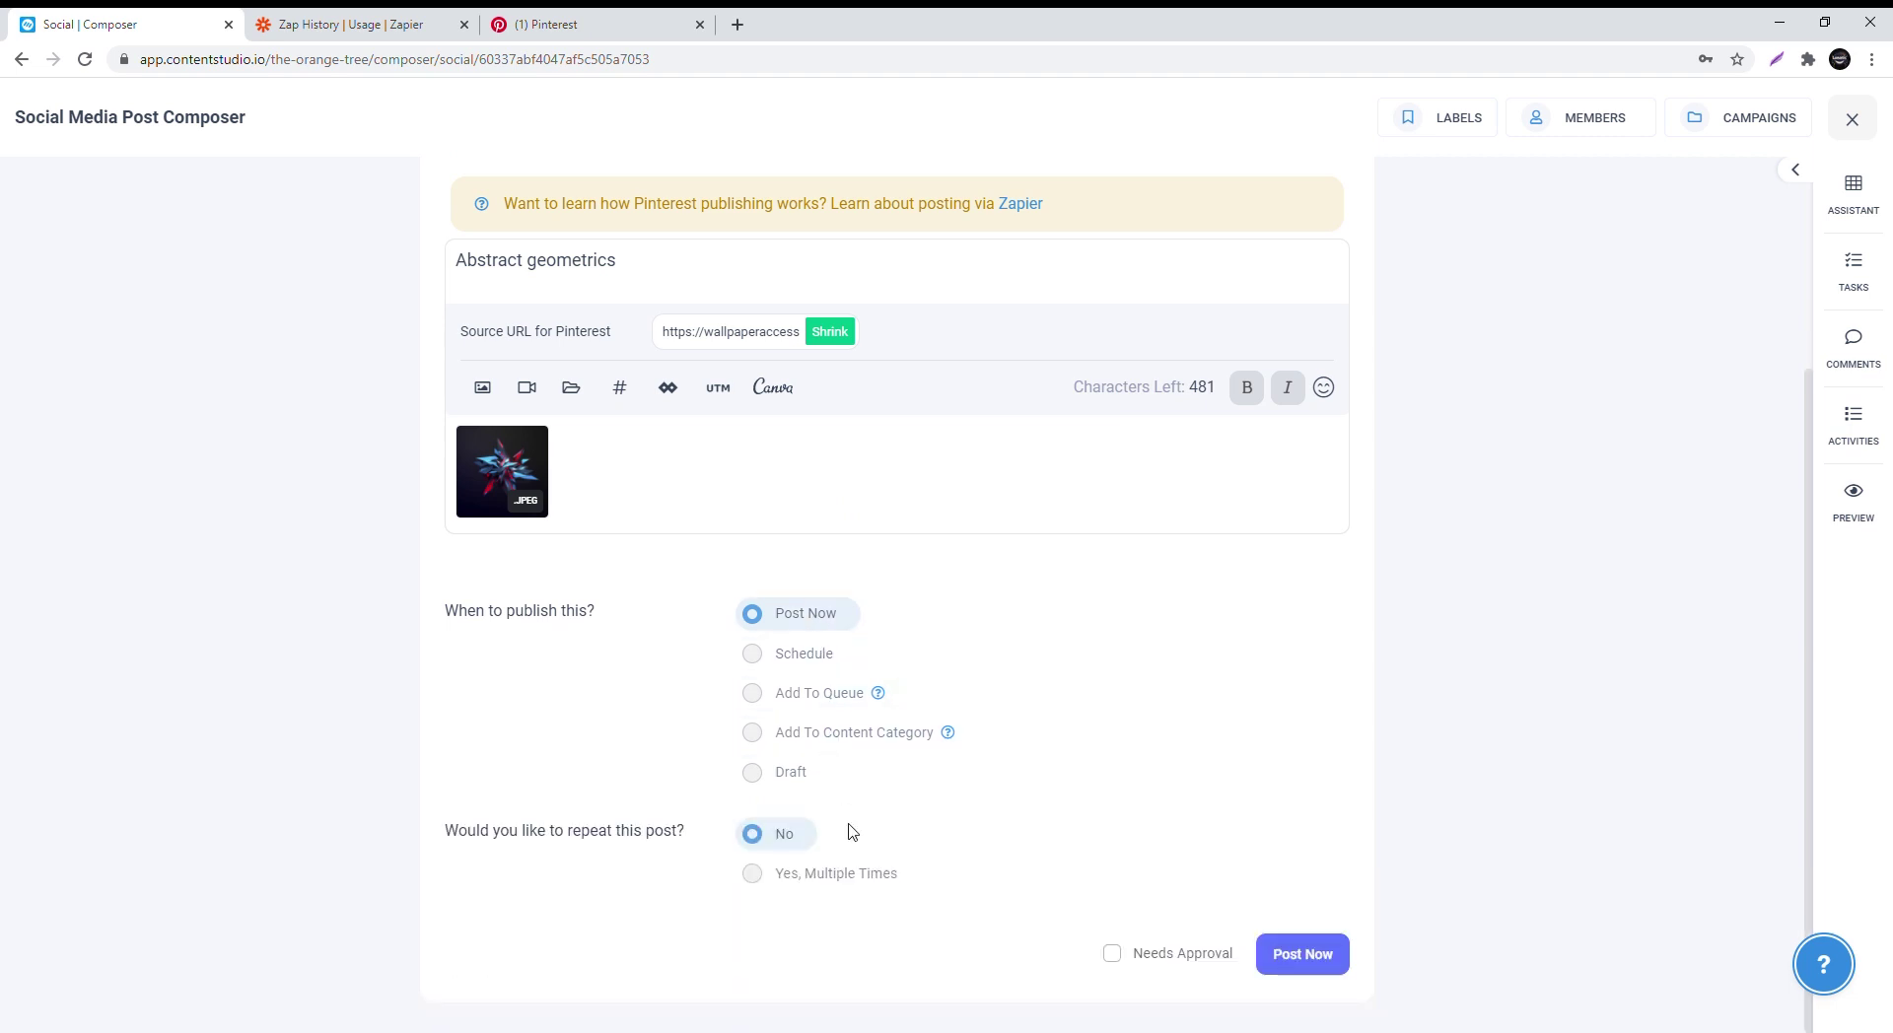
pyautogui.click(1307, 963)
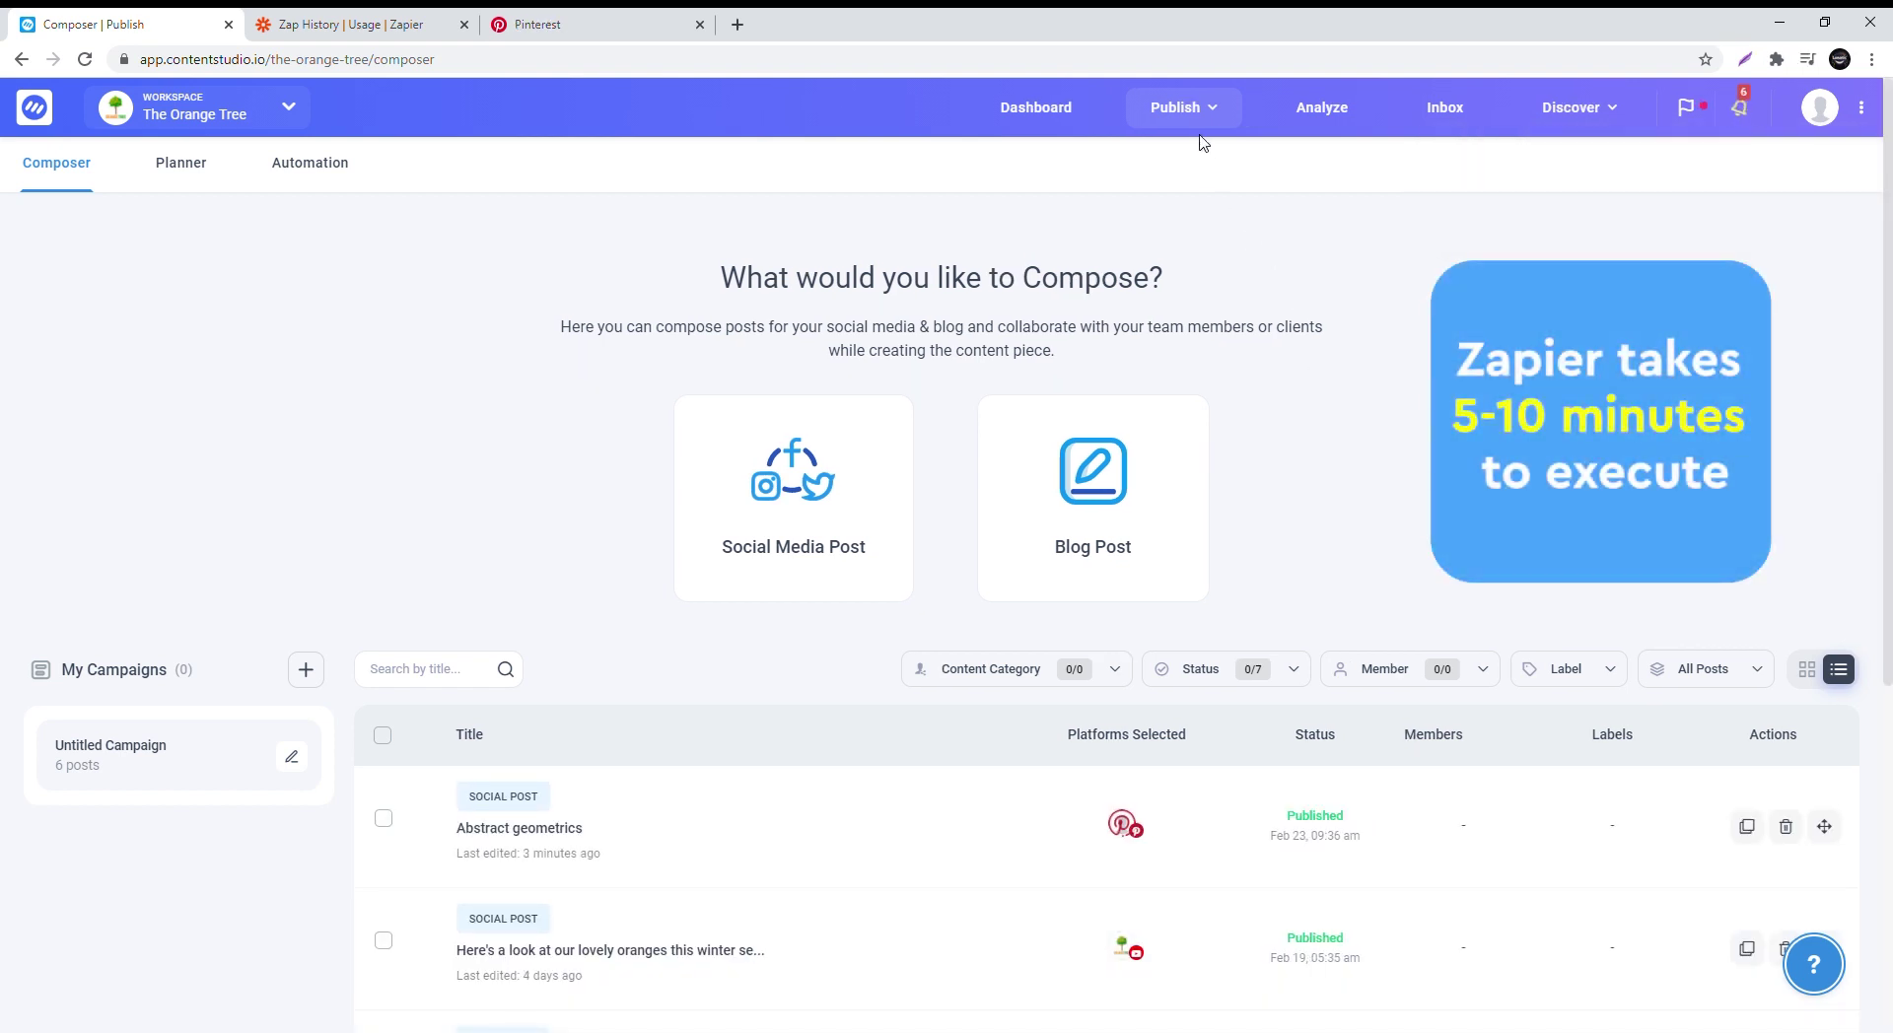
# Check the post's Published status in the Planner, then refresh Zap History to see the Pinterest zap's run.
pyautogui.click(1189, 111)
pyautogui.click(1213, 241)
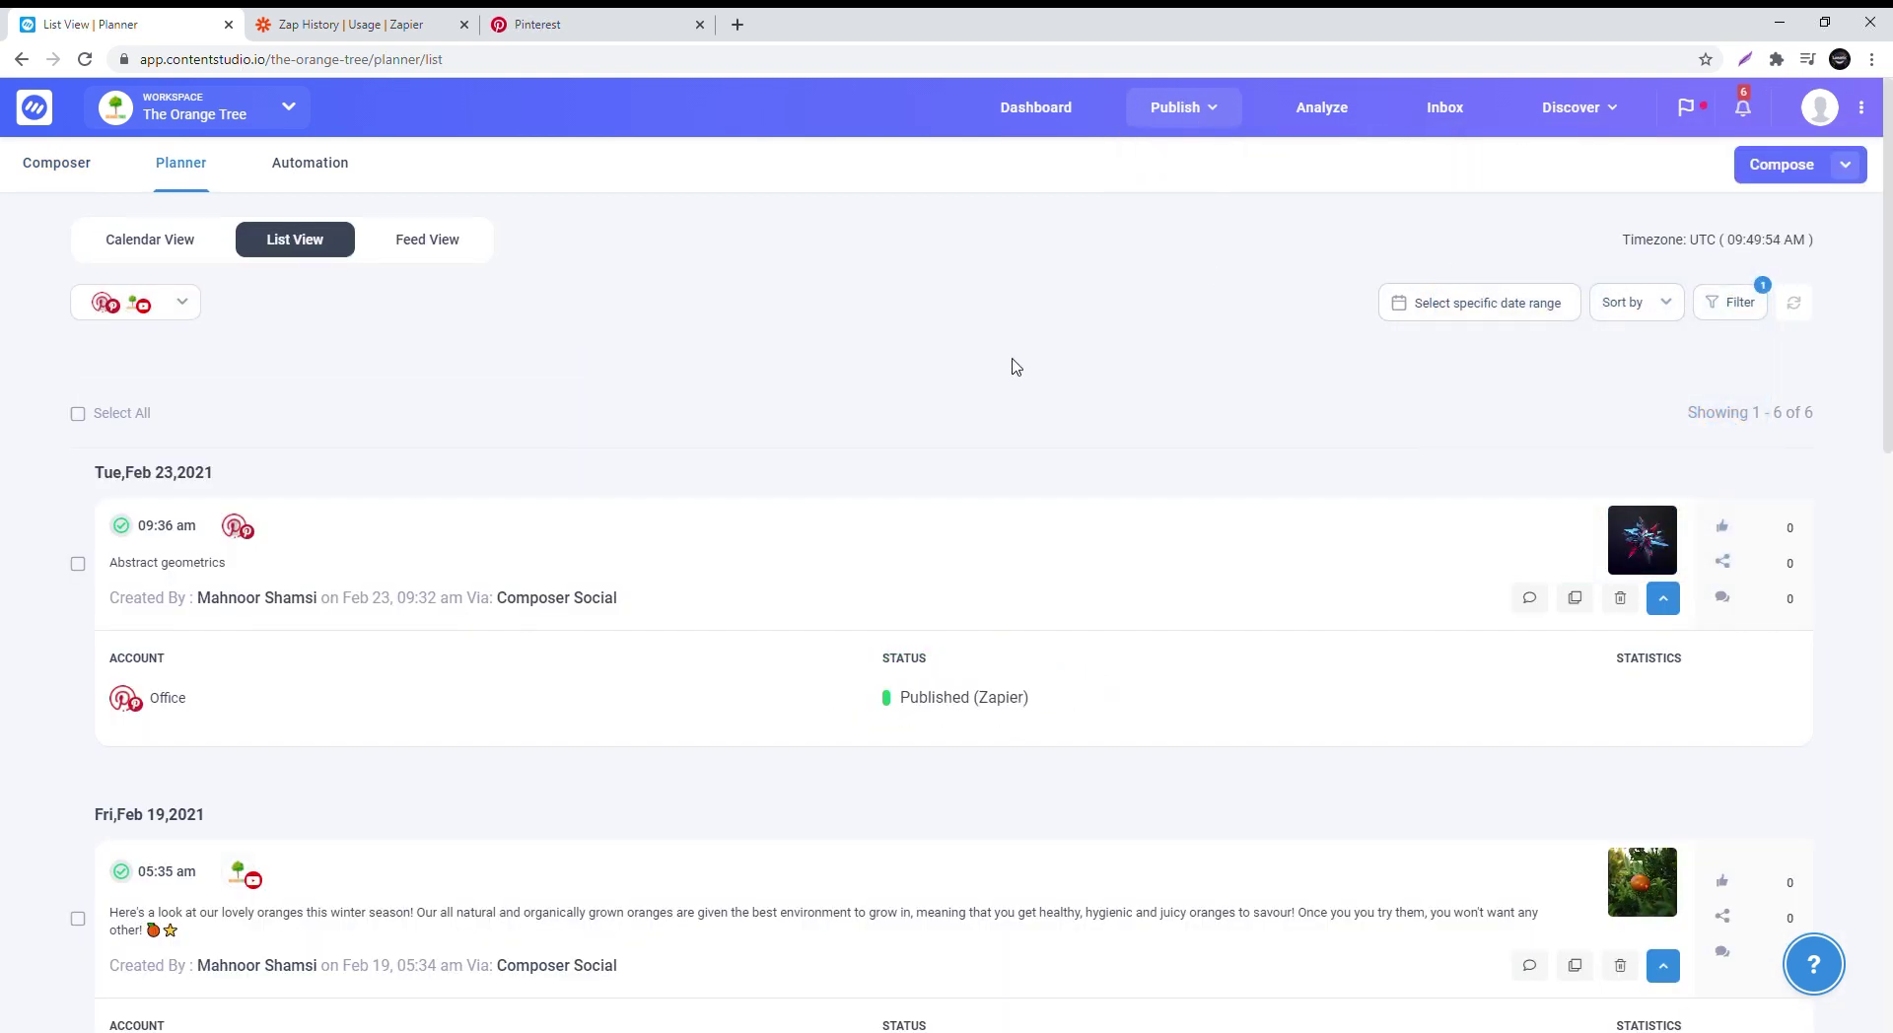
pyautogui.click(352, 22)
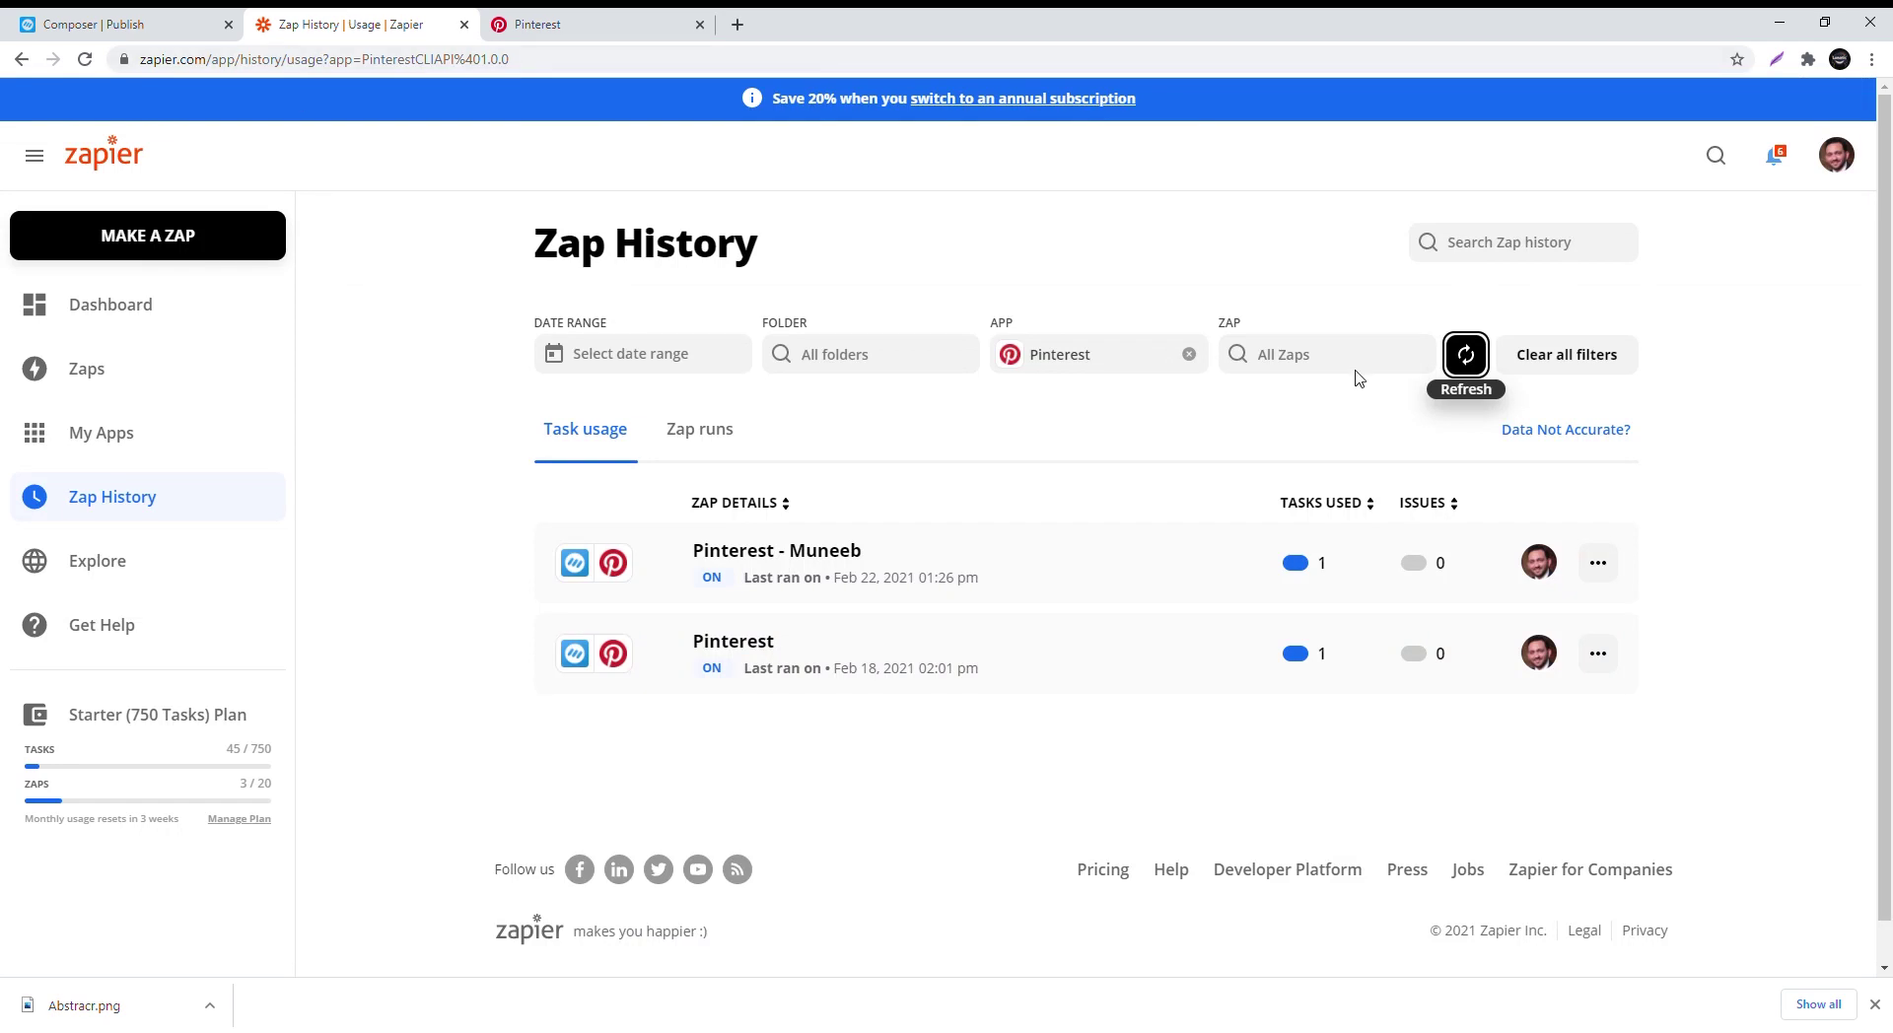
pyautogui.click(1466, 357)
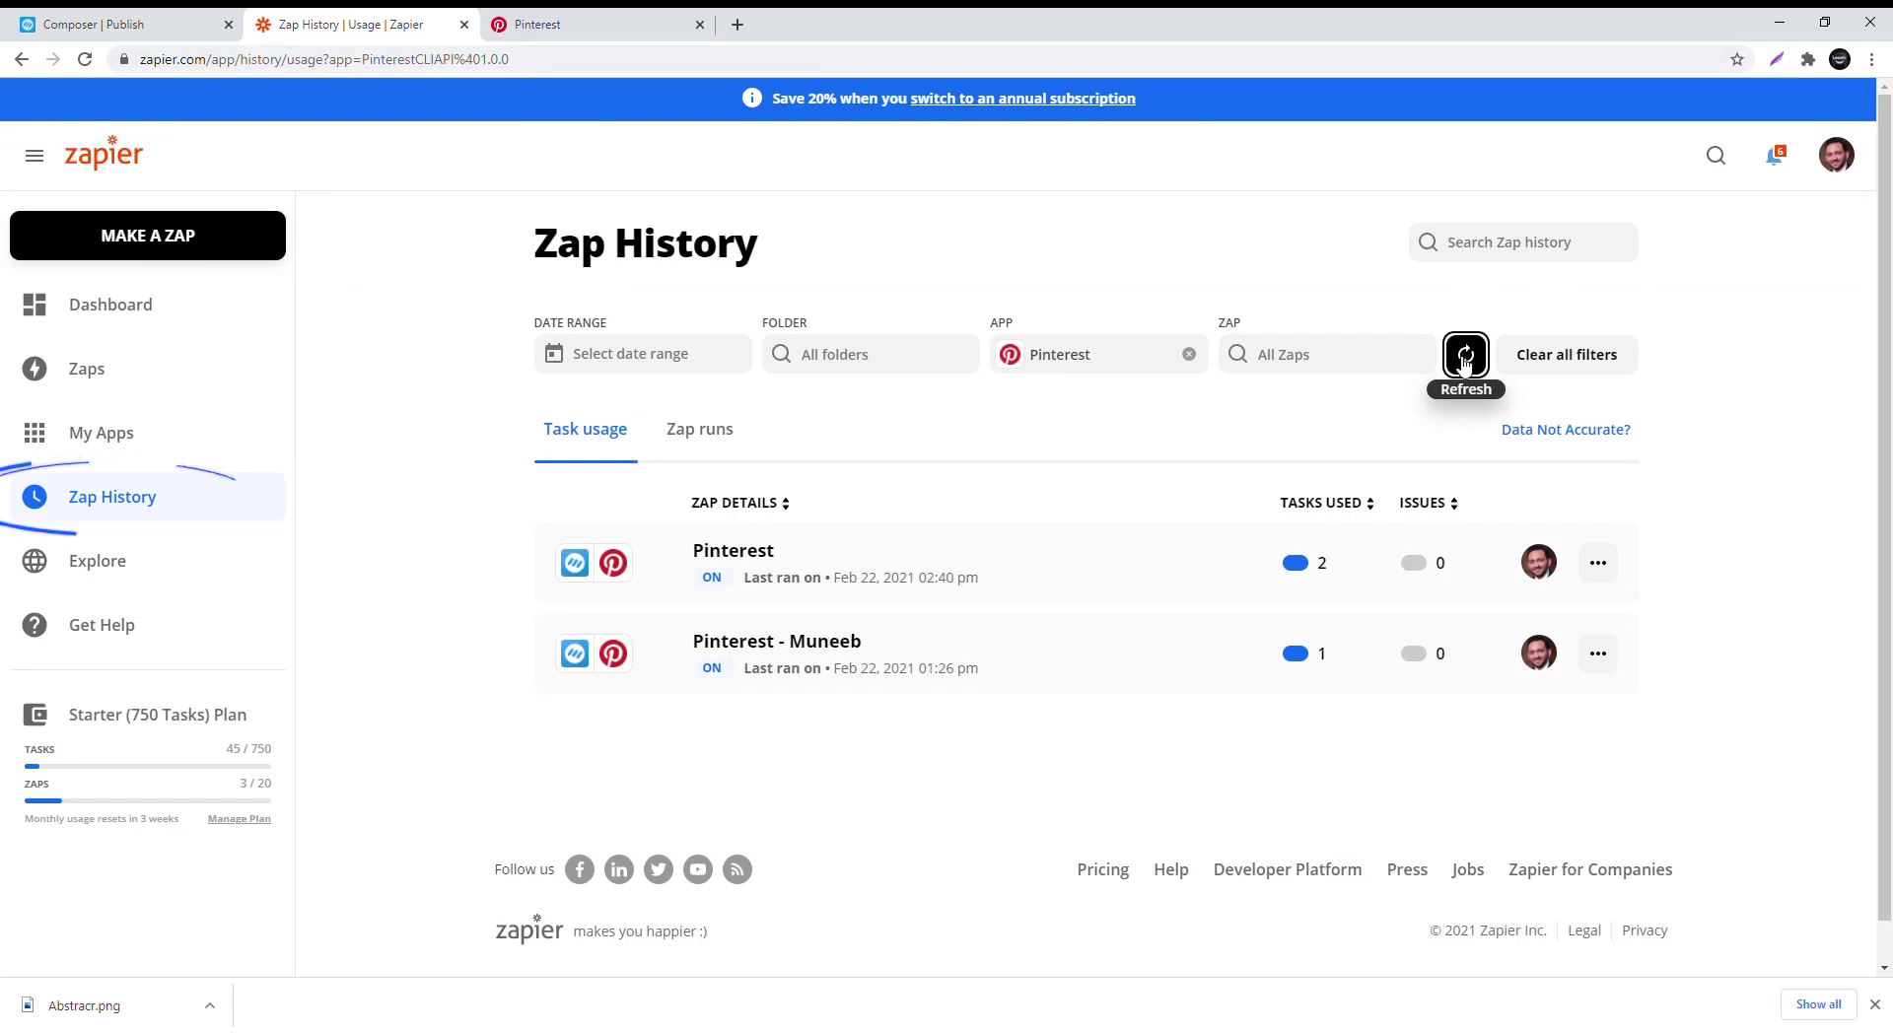